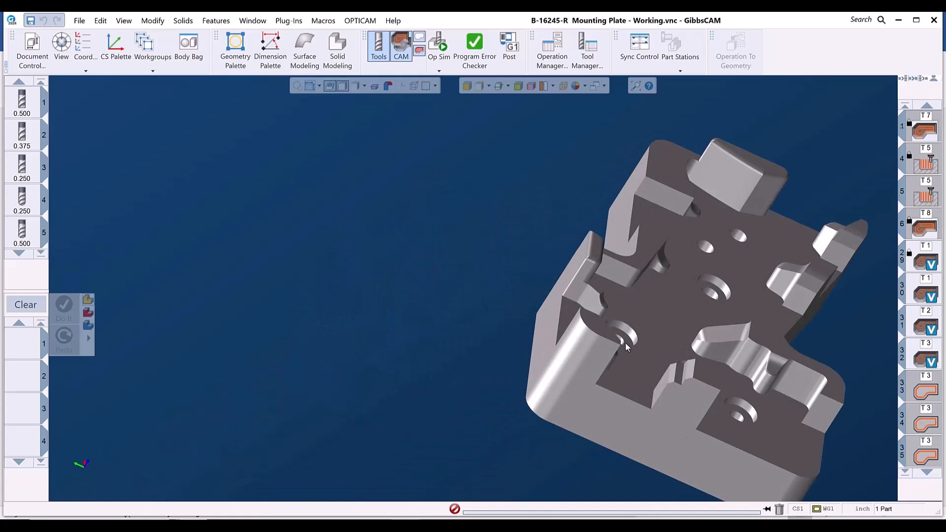
Step: Examine the toolpaths of operations 29, 30, 31 and 32 one by one with the whole part in isometric view
{"action": "middle_click_drag", "start_coordinate": [620, 386], "coordinate": [581, 357]}
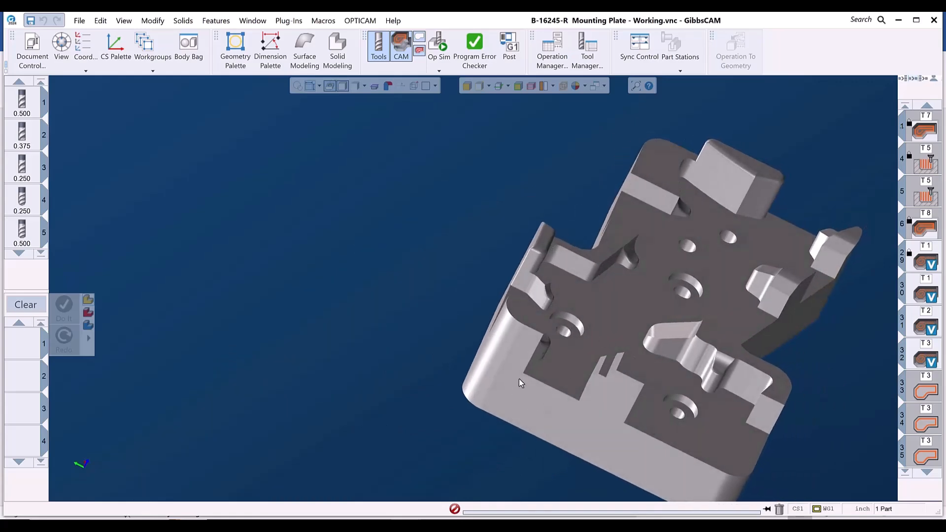
{"action": "key", "text": "ctrl+i"}
{"action": "key", "text": "ctrl+u"}
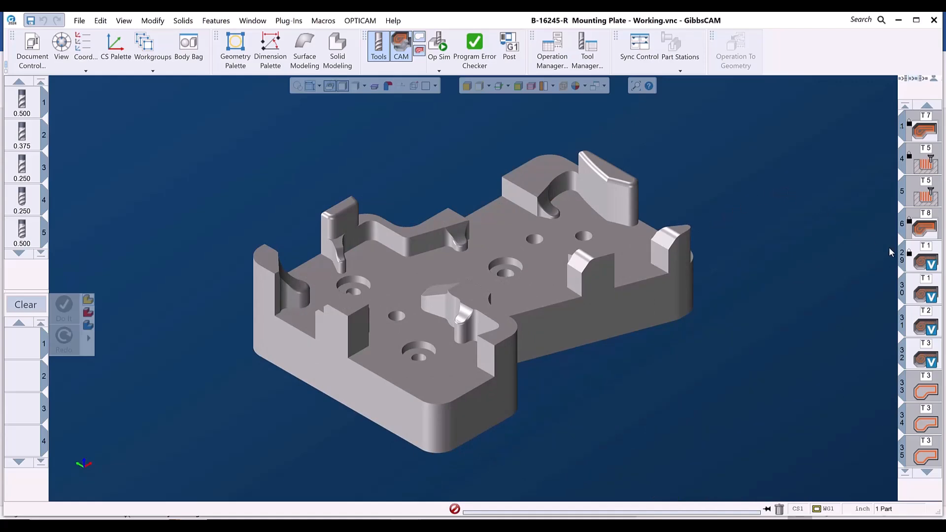
{"action": "left_click", "coordinate": [924, 260]}
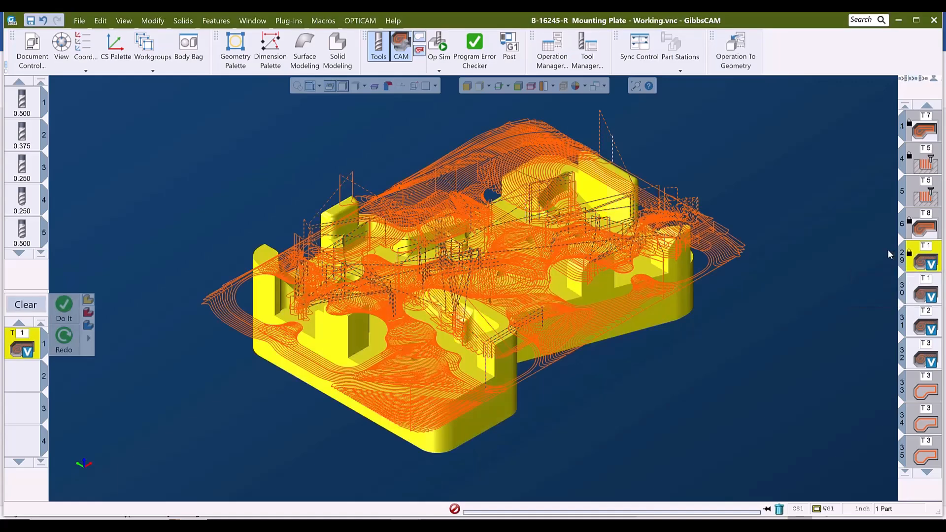
{"action": "left_click", "coordinate": [927, 292]}
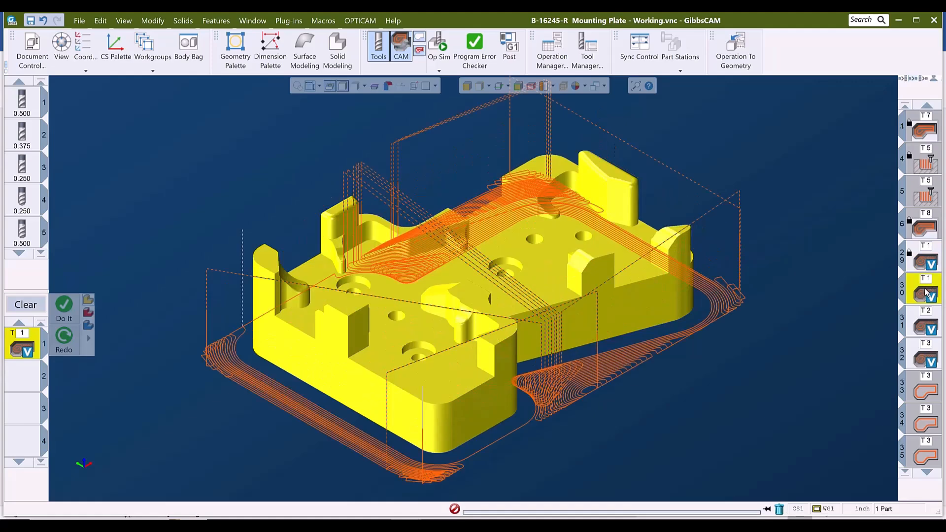
{"action": "left_click", "coordinate": [923, 323]}
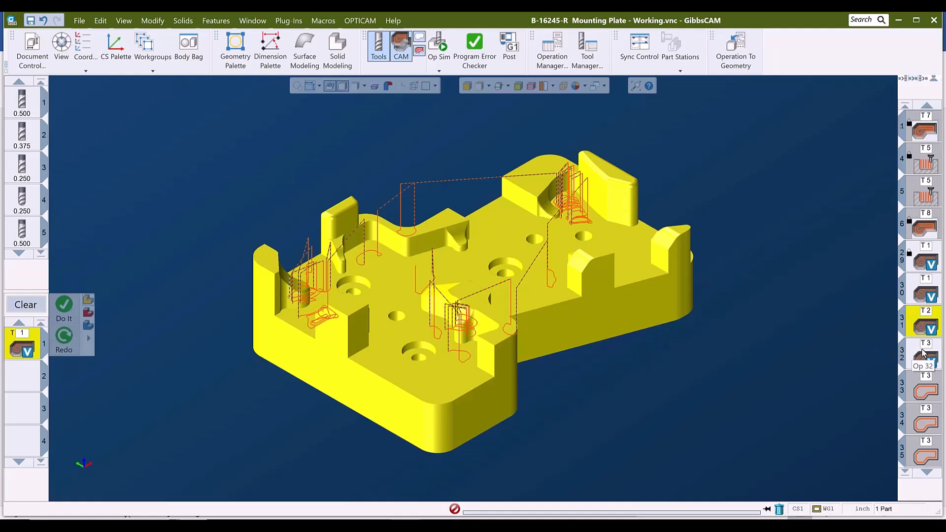
{"action": "left_click", "coordinate": [924, 353]}
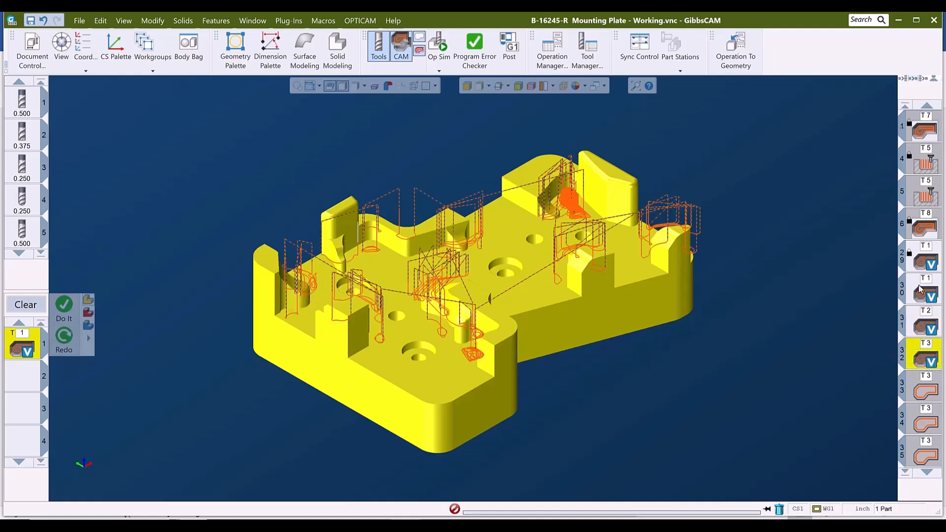
{"action": "left_click", "coordinate": [923, 264]}
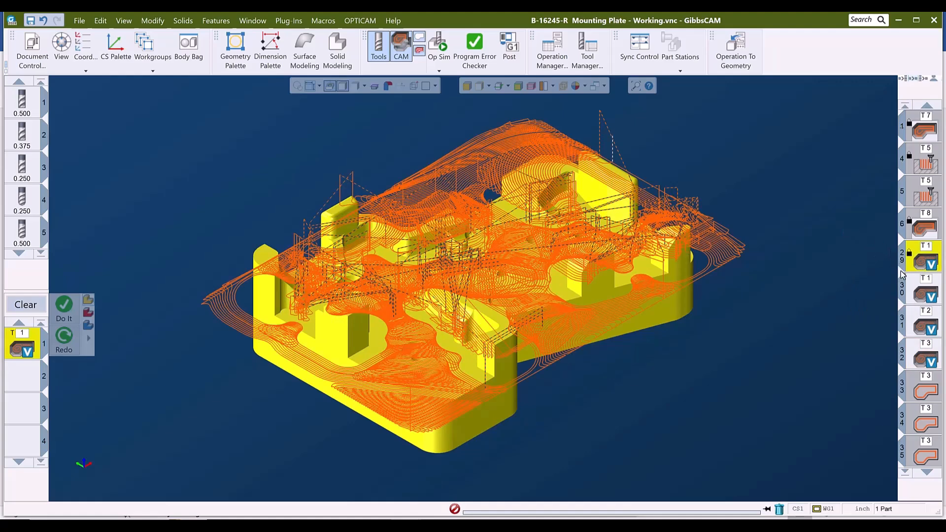
{"action": "left_click", "coordinate": [904, 277]}
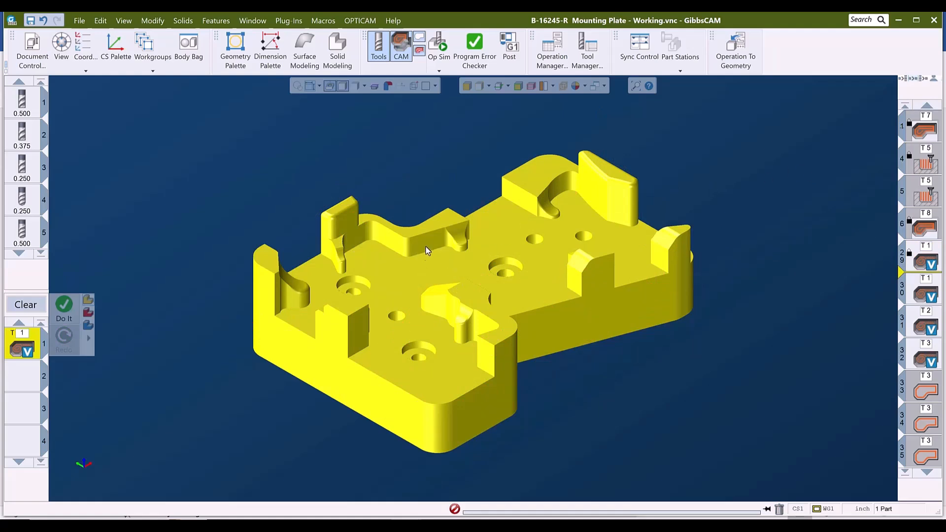
Step: Highlight the plate's floor face and the angled faces on the bosses one by one to examine them, then clear the selection
{"action": "left_click", "coordinate": [467, 87]}
{"action": "left_click", "coordinate": [427, 250]}
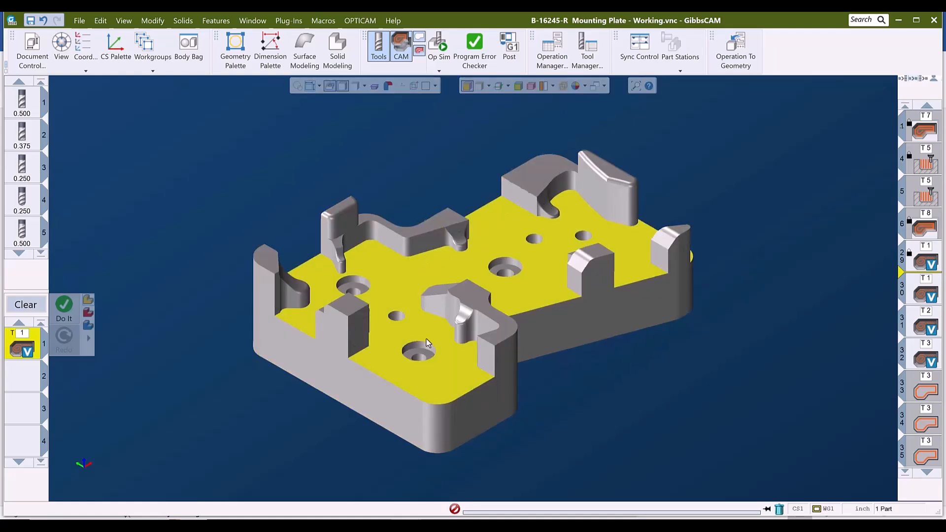
{"action": "middle_click_drag", "start_coordinate": [430, 295], "coordinate": [724, 391]}
{"action": "left_click", "coordinate": [534, 247]}
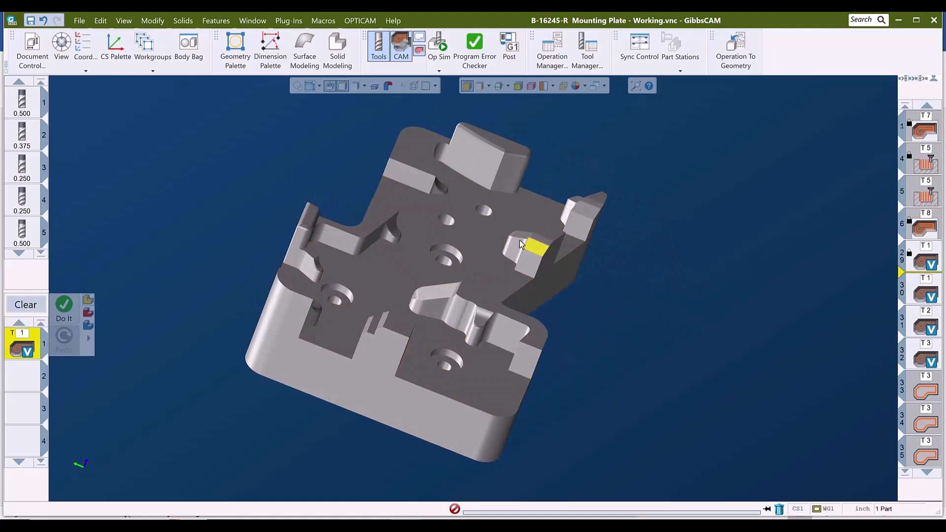
{"action": "left_click", "coordinate": [418, 297]}
{"action": "left_click", "coordinate": [479, 323]}
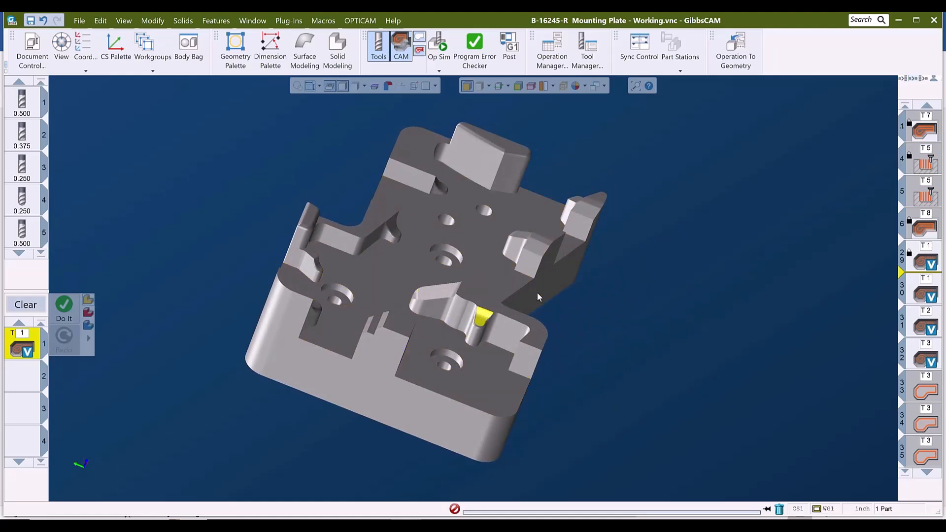
{"action": "mouse_move", "coordinate": [782, 302]}
{"action": "middle_mouse_down"}
{"action": "mouse_move", "coordinate": [688, 356]}
{"action": "mouse_move", "coordinate": [489, 266]}
{"action": "middle_mouse_up"}
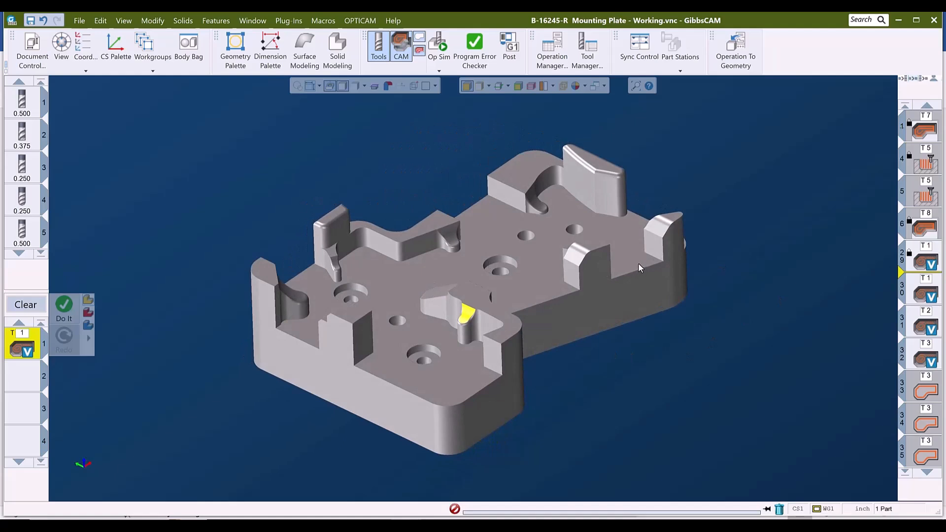
{"action": "middle_click_drag", "start_coordinate": [638, 263], "coordinate": [638, 264]}
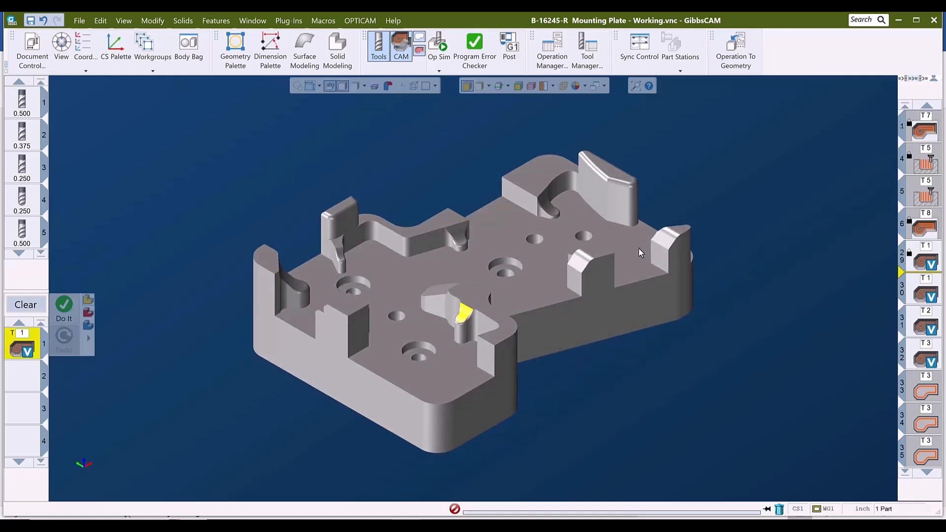
{"action": "left_click", "coordinate": [711, 157]}
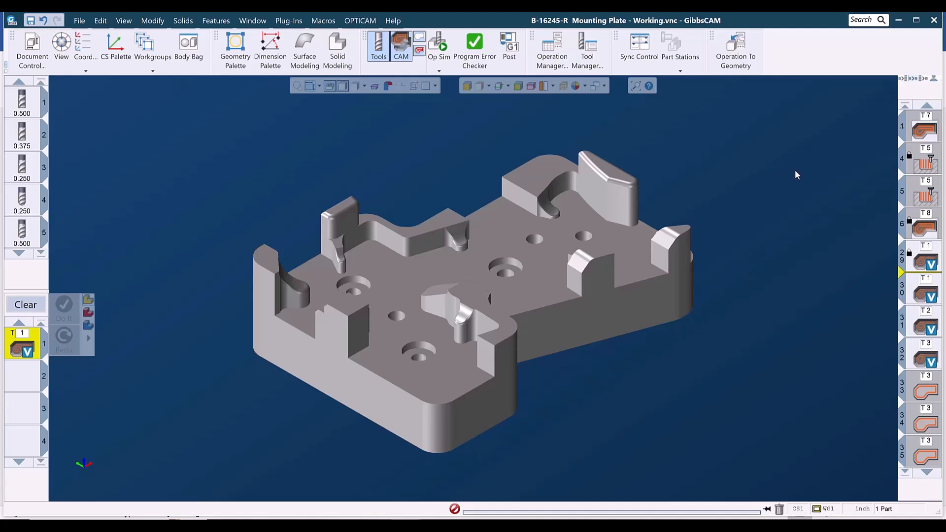
Step: Deactivate the four VoluMill operations 29 to 32
{"action": "left_click", "coordinate": [930, 262]}
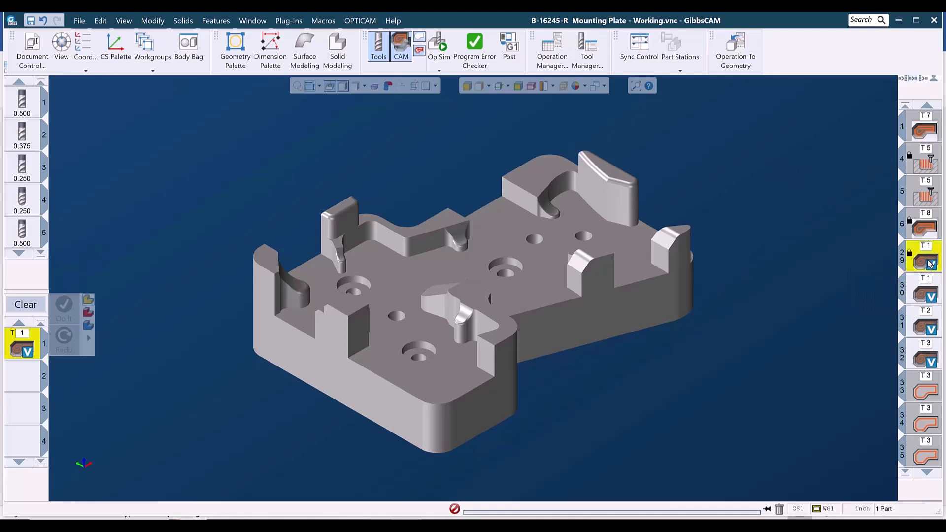
{"action": "left_click", "coordinate": [921, 357], "text": "shift"}
{"action": "right_click", "coordinate": [921, 358]}
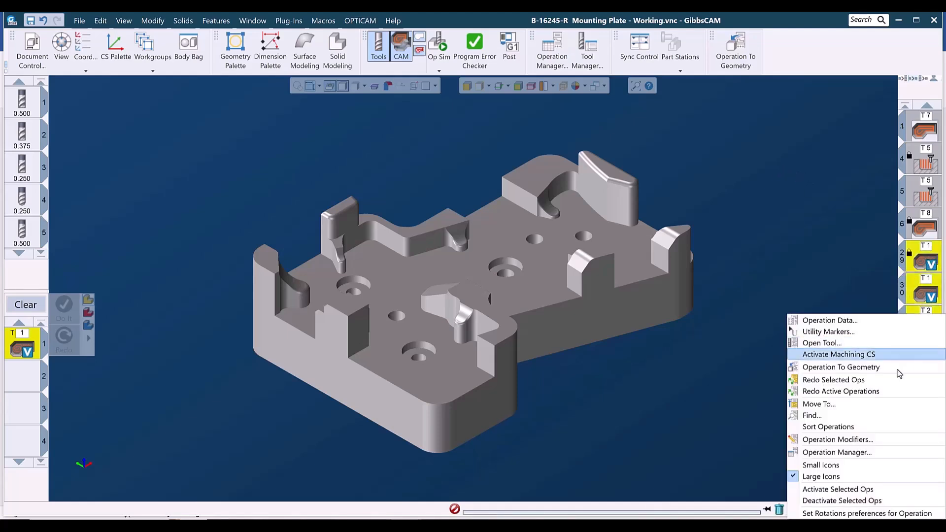
{"action": "left_click", "coordinate": [812, 500]}
Step: Activate operation 1, the roughing operation that uses tool 7
{"action": "left_click", "coordinate": [924, 127]}
{"action": "right_click", "coordinate": [924, 127]}
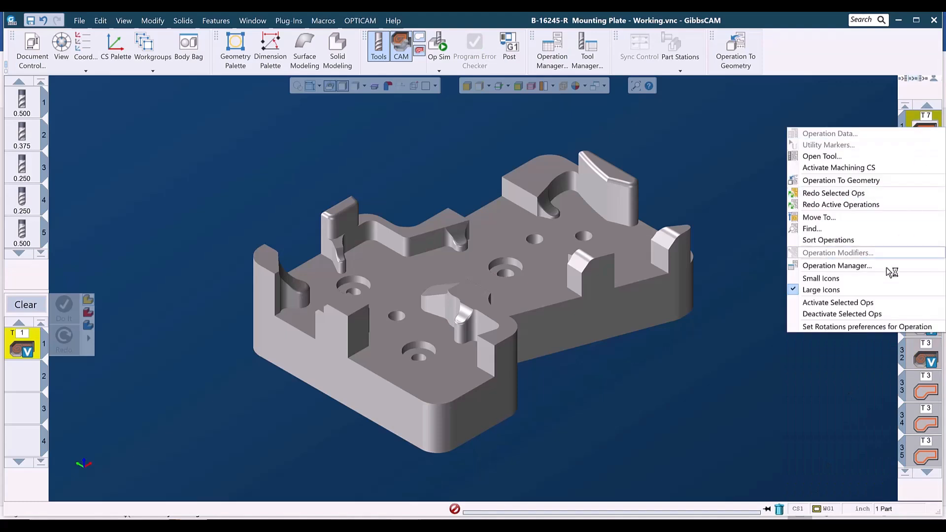
{"action": "left_click", "coordinate": [846, 315]}
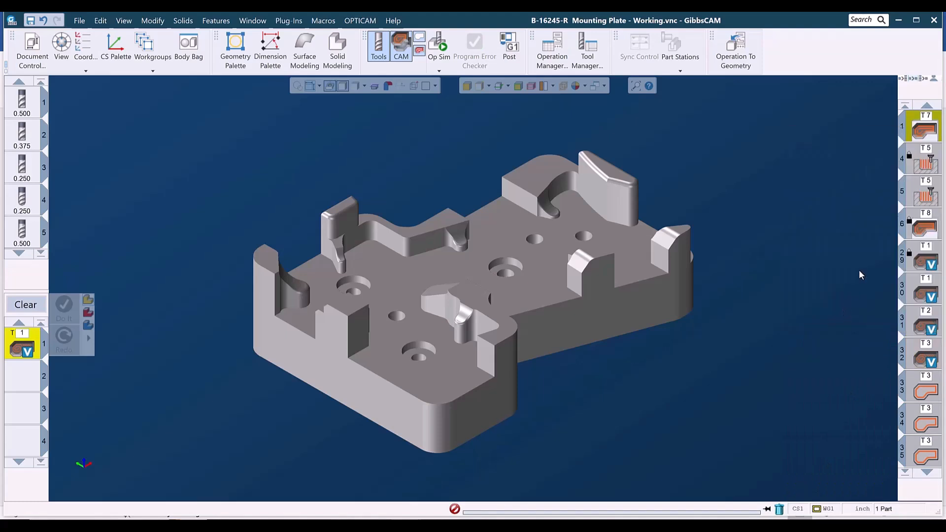
{"action": "right_click", "coordinate": [919, 132]}
{"action": "left_click", "coordinate": [820, 302]}
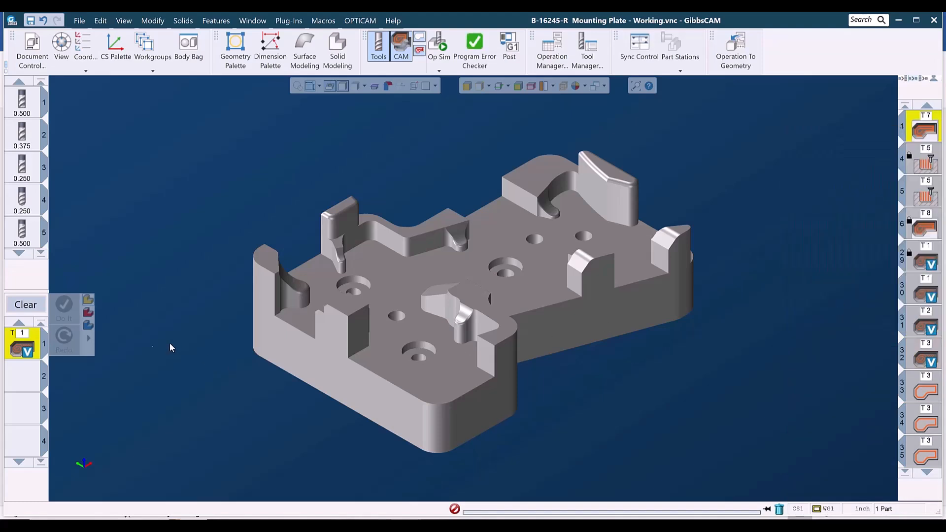
Step: Clear the process list and create a new Roughing process with tool 7, the 0.750 end mill
{"action": "left_click", "coordinate": [24, 306]}
{"action": "scroll", "coordinate": [27, 227], "scroll_direction": "down", "scroll_amount": 4}
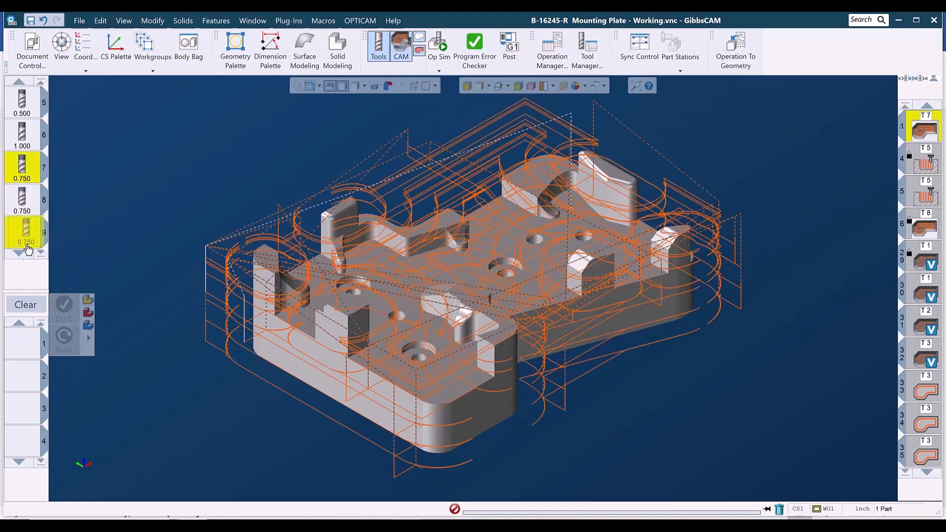
{"action": "left_click", "coordinate": [22, 340]}
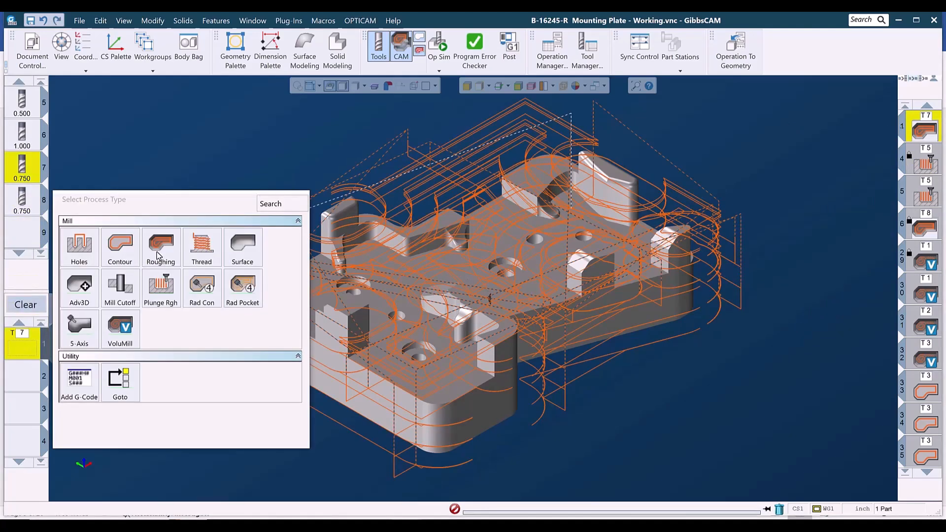
{"action": "left_click", "coordinate": [159, 248]}
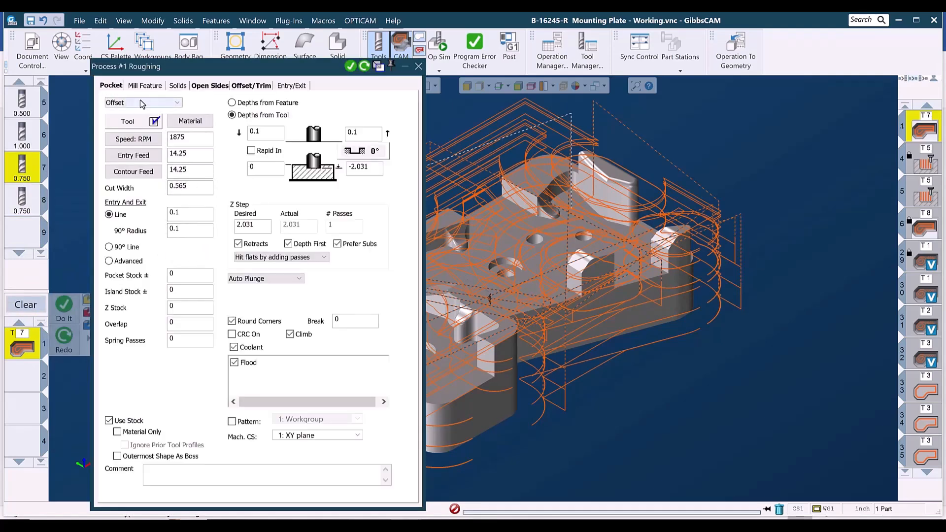
Step: Apply the calculated speed and feed of tool 7's "4140 - Pocketing - 50% DOC" entry to the roughing process
{"action": "left_click", "coordinate": [141, 125]}
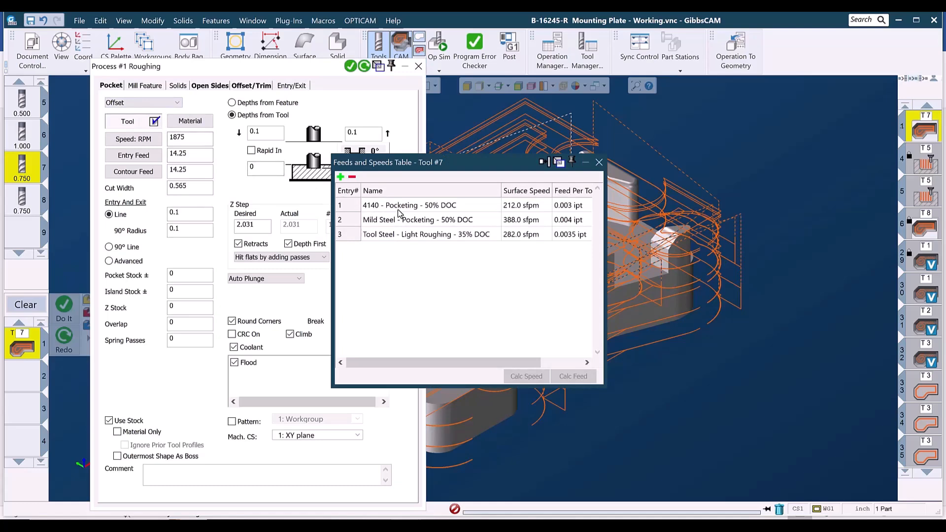
{"action": "left_click", "coordinate": [399, 208]}
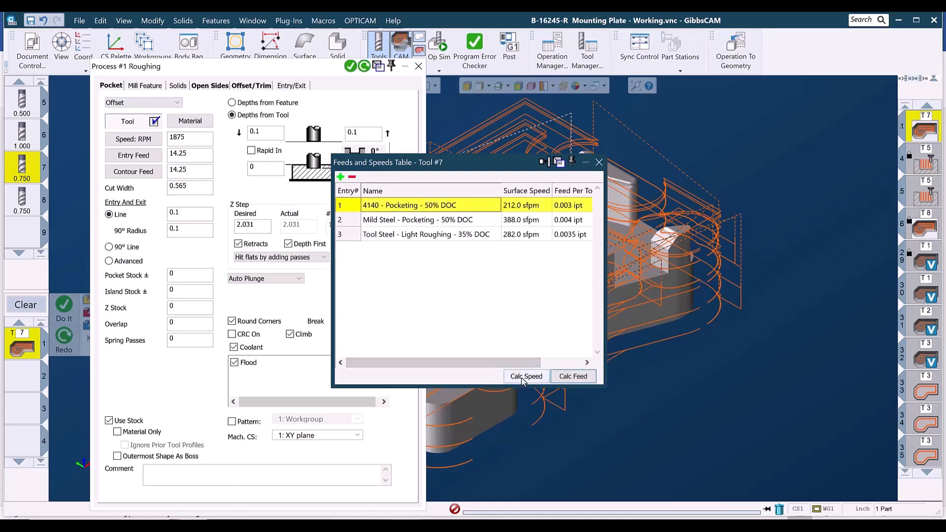
{"action": "left_click", "coordinate": [524, 377]}
{"action": "left_click", "coordinate": [571, 378]}
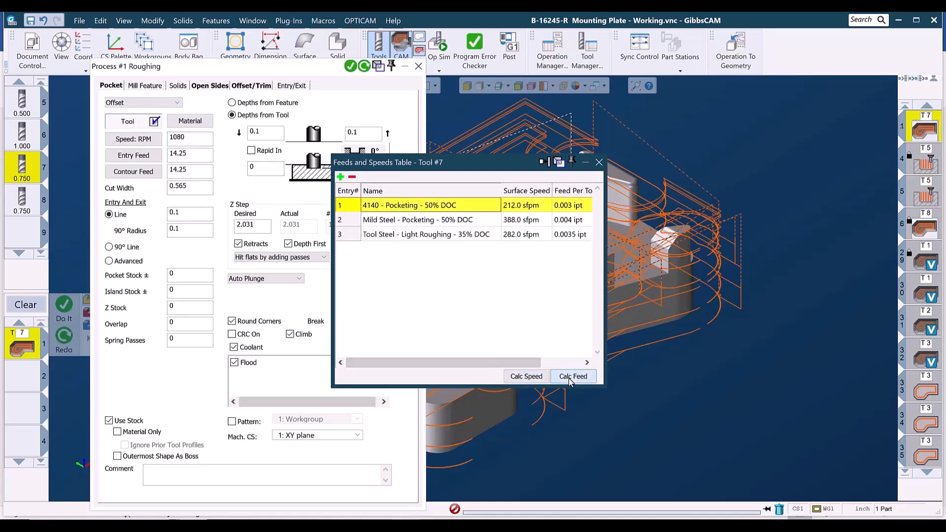
{"action": "left_click", "coordinate": [599, 163]}
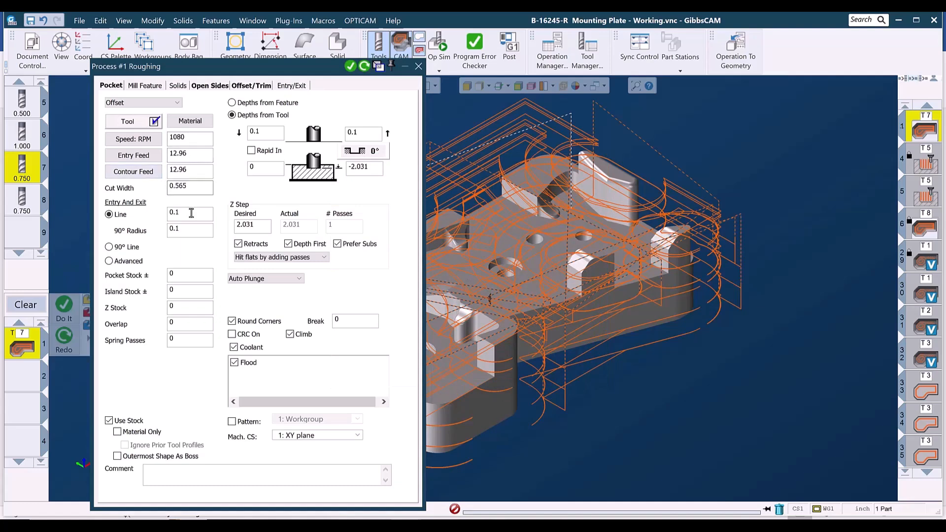
Step: Set the roughing cut width to 0.375 and both the entry/exit line and 90° radius to 0
{"action": "left_click_drag", "start_coordinate": [181, 213], "coordinate": [144, 219]}
{"action": "left_click_drag", "start_coordinate": [197, 188], "coordinate": [116, 172]}
{"action": "type", "text": ".3"}
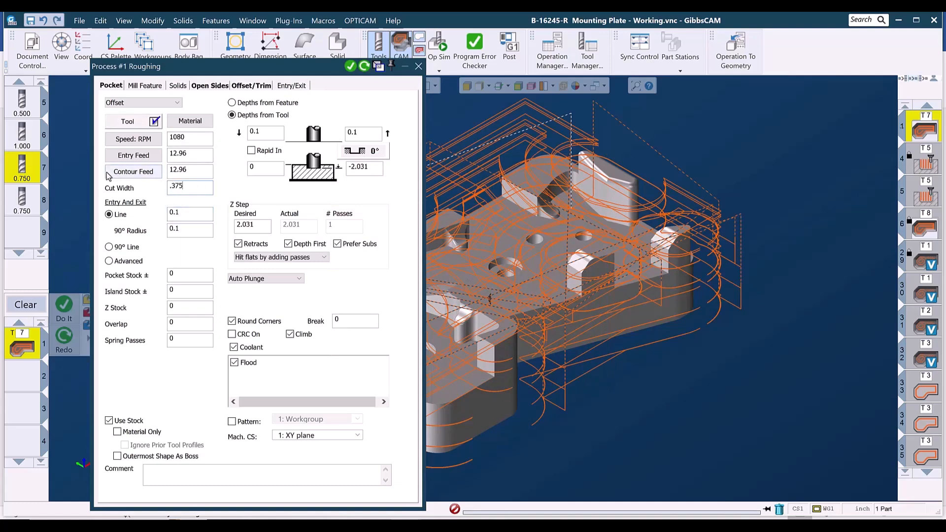
{"action": "type", "text": "75"}
{"action": "key", "text": "Tab"}
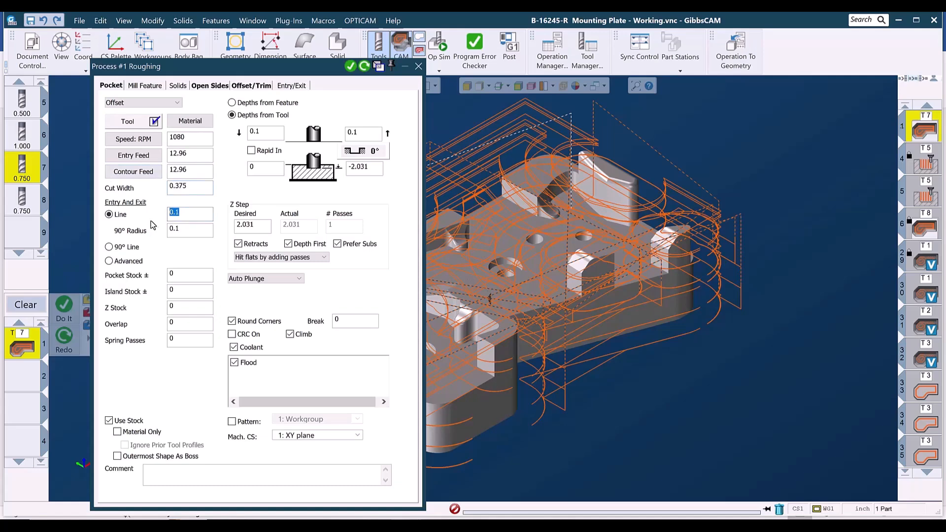
{"action": "type", "text": "0"}
{"action": "key", "text": "Tab"}
{"action": "type", "text": "0"}
{"action": "key", "text": "Tab"}
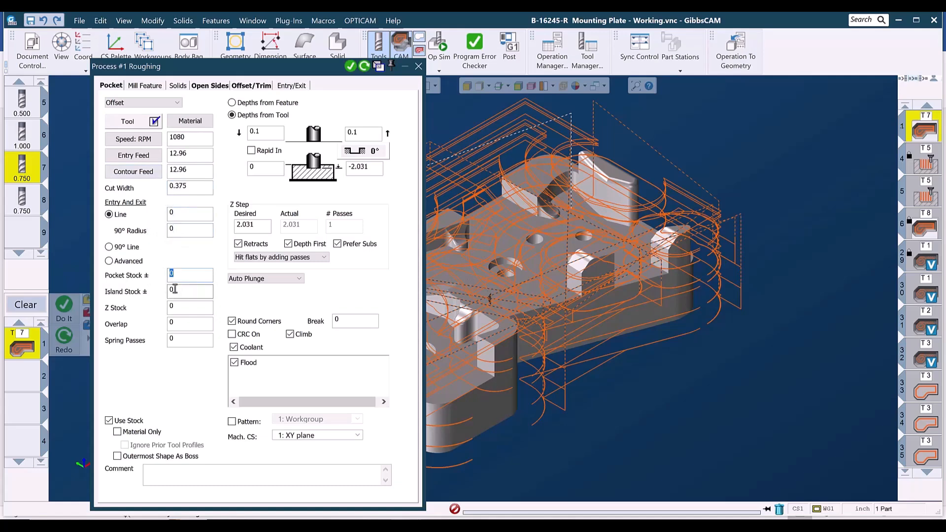
{"action": "key", "text": "Tab"}
Step: Take the final depth from the part's lower side edge and subtract 0.02, for a depth of -1.62875
{"action": "left_click", "coordinate": [359, 133]}
{"action": "left_click", "coordinate": [377, 169]}
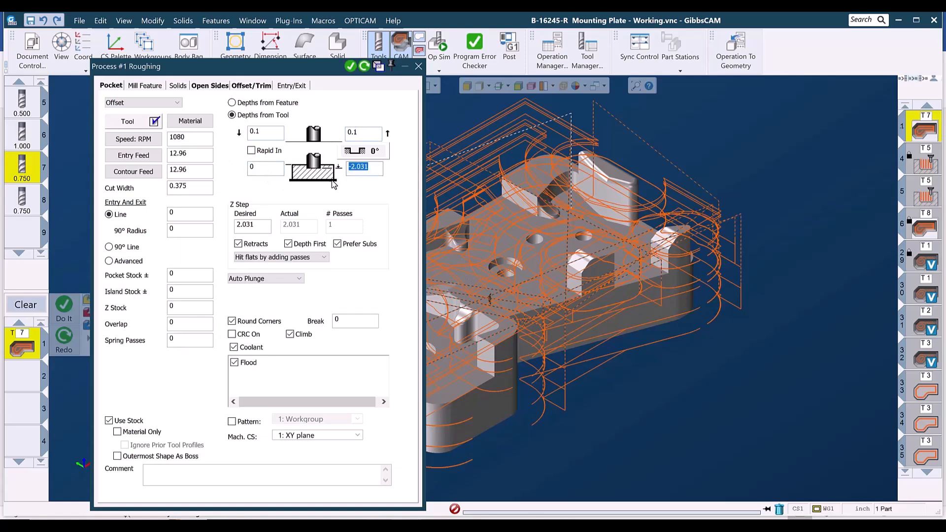
{"action": "left_click", "coordinate": [643, 313], "text": "alt"}
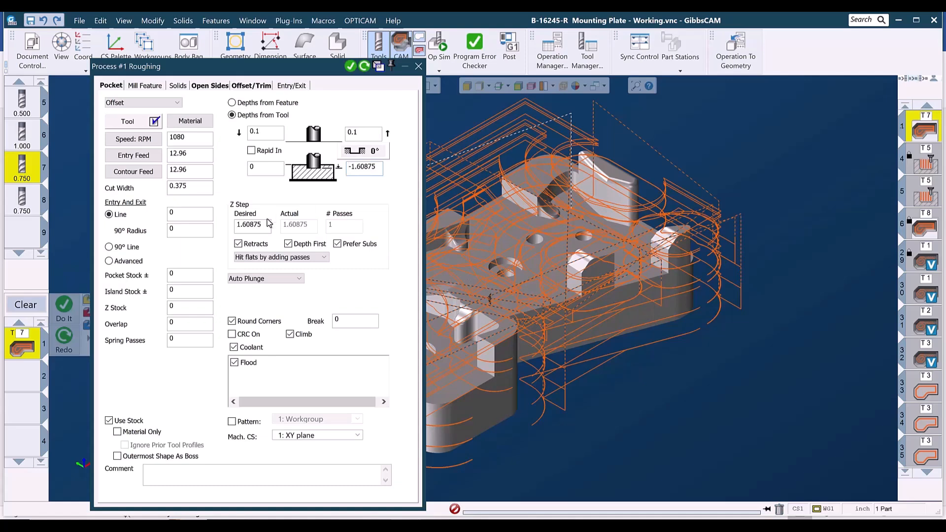
{"action": "left_click", "coordinate": [377, 168]}
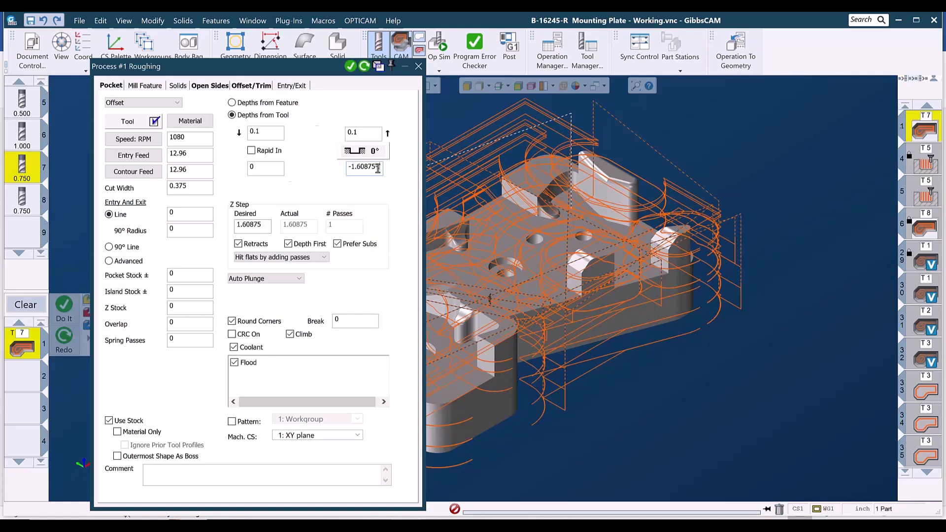
{"action": "type", "text": "-.02"}
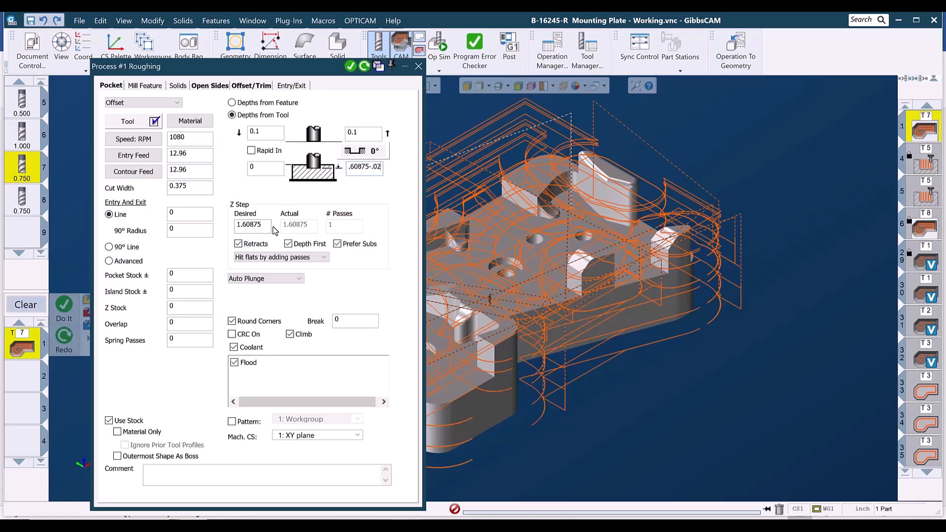
Step: Set the roughing process's desired Z step to 0.375 and have it hit flats by adding passes
{"action": "double_click", "coordinate": [264, 225]}
{"action": "type", "text": ".3"}
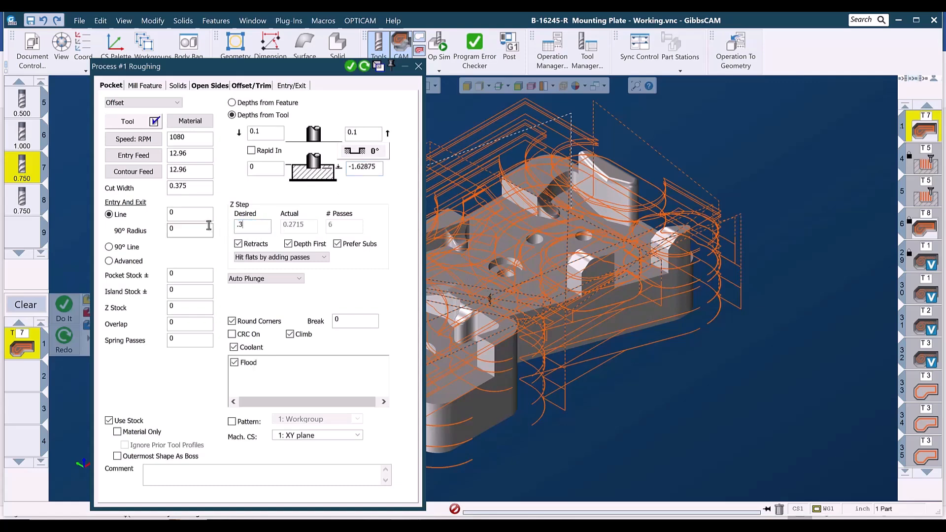
{"action": "type", "text": "75"}
{"action": "left_click", "coordinate": [260, 258]}
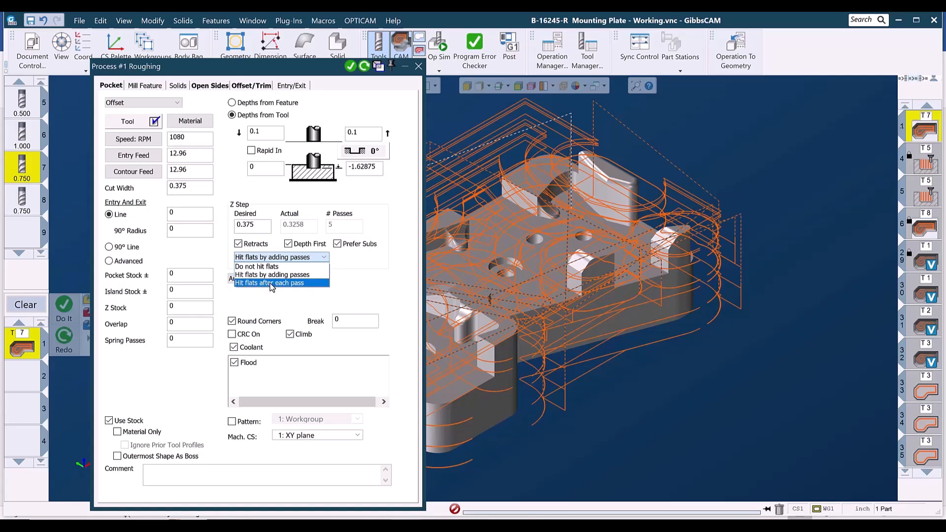
{"action": "left_click", "coordinate": [270, 277]}
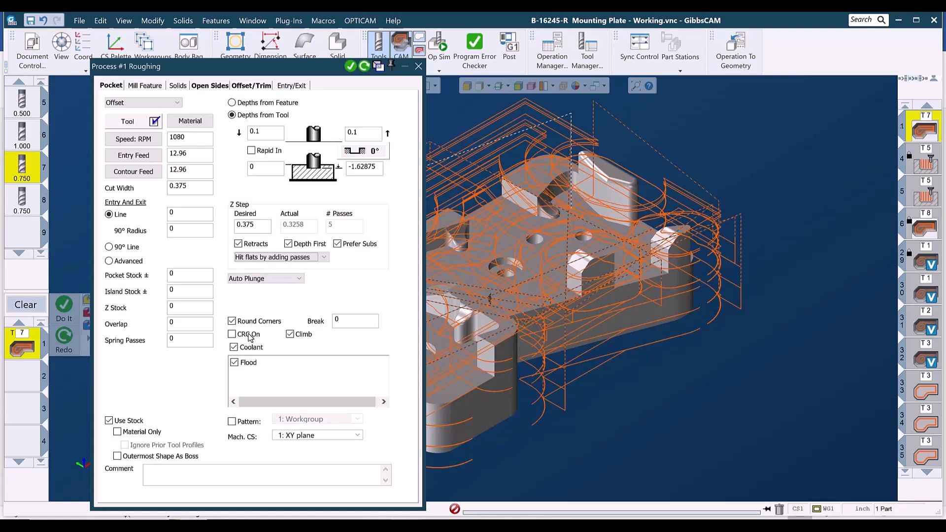
Step: Keep 0.02 surface stock in the solids settings, select the part body, and regenerate the roughing operation
{"action": "left_click", "coordinate": [179, 86]}
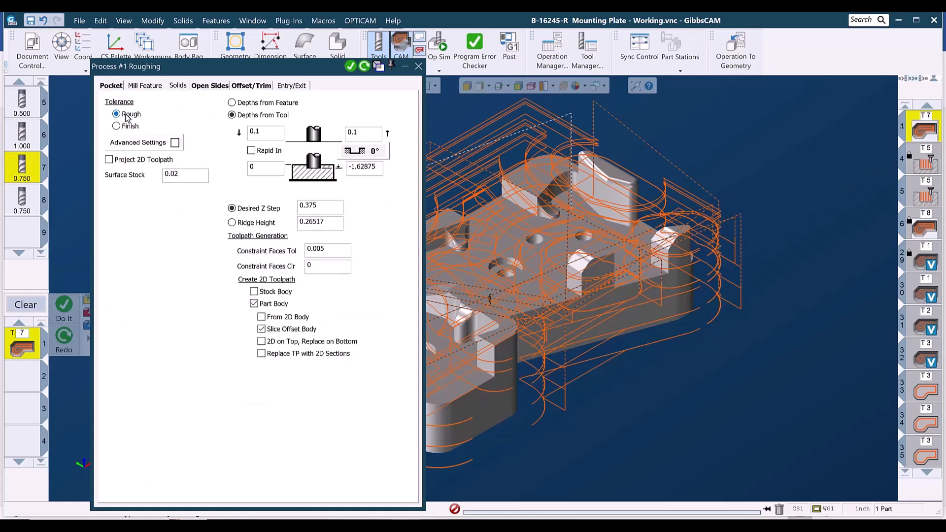
{"action": "double_click", "coordinate": [173, 175]}
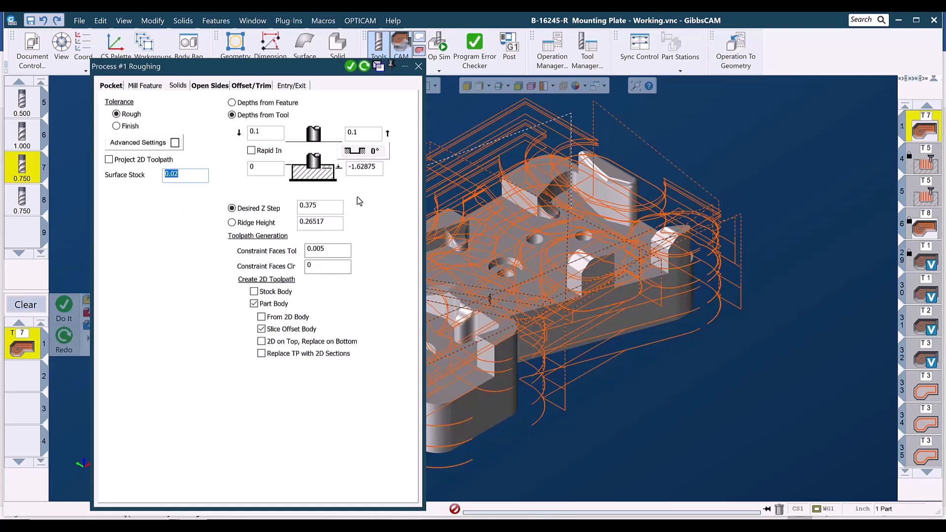
{"action": "left_click", "coordinate": [477, 230]}
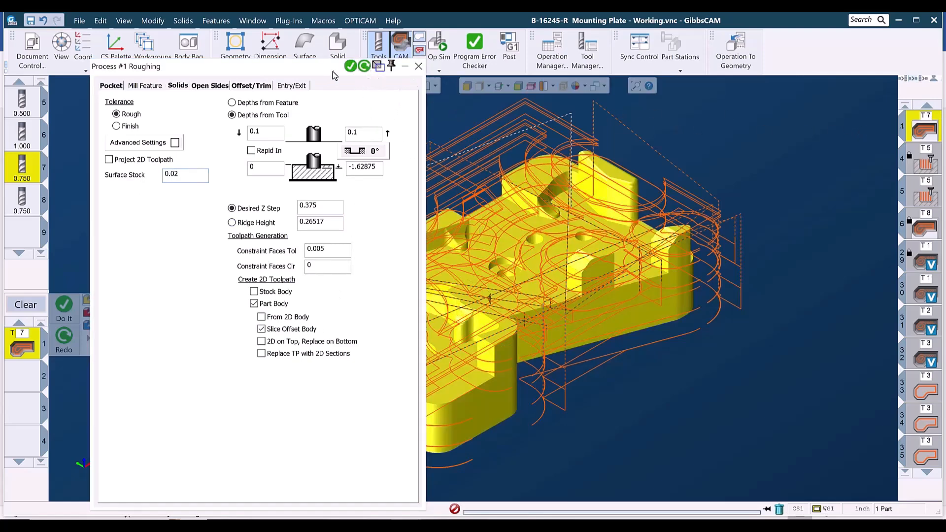
{"action": "left_click", "coordinate": [365, 66]}
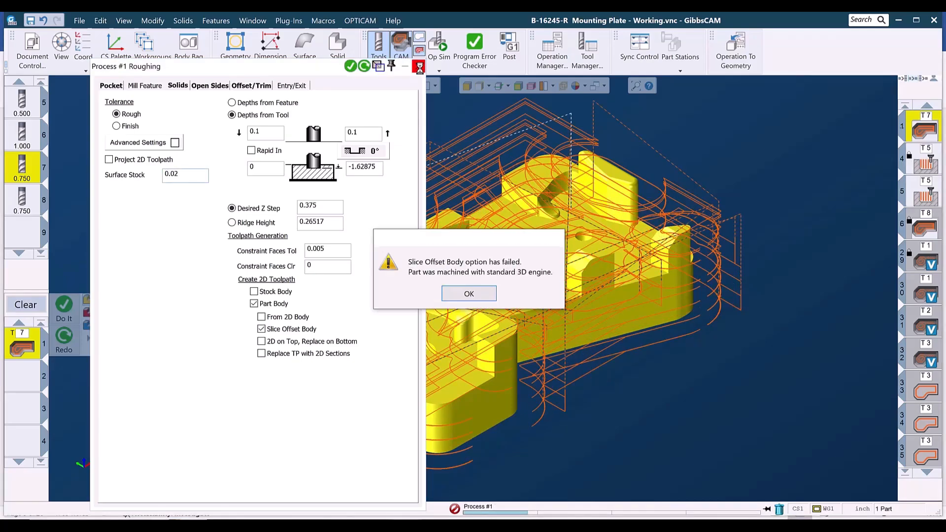
{"action": "key", "text": "Return"}
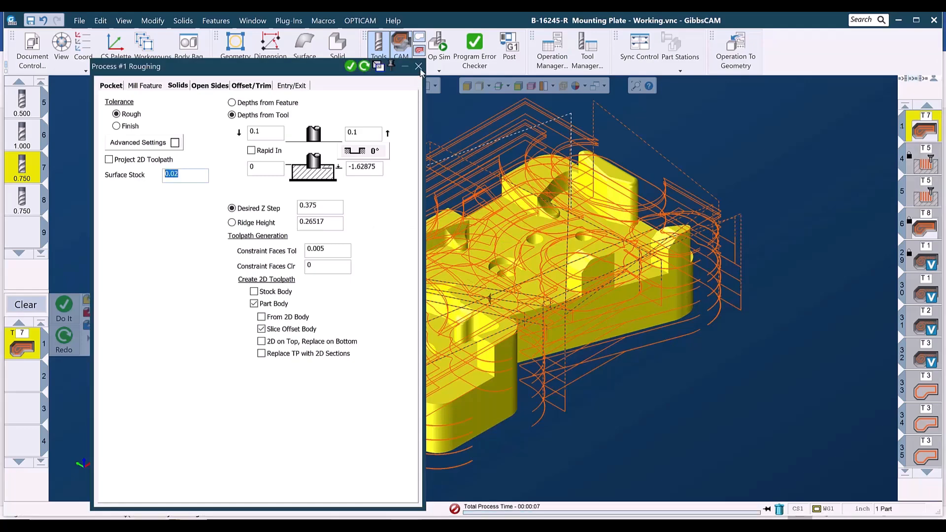
{"action": "left_click", "coordinate": [419, 68]}
Step: Simulate the tool 7 offset roughing operation on the stock
{"action": "left_click", "coordinate": [438, 48]}
{"action": "left_click", "coordinate": [246, 153]}
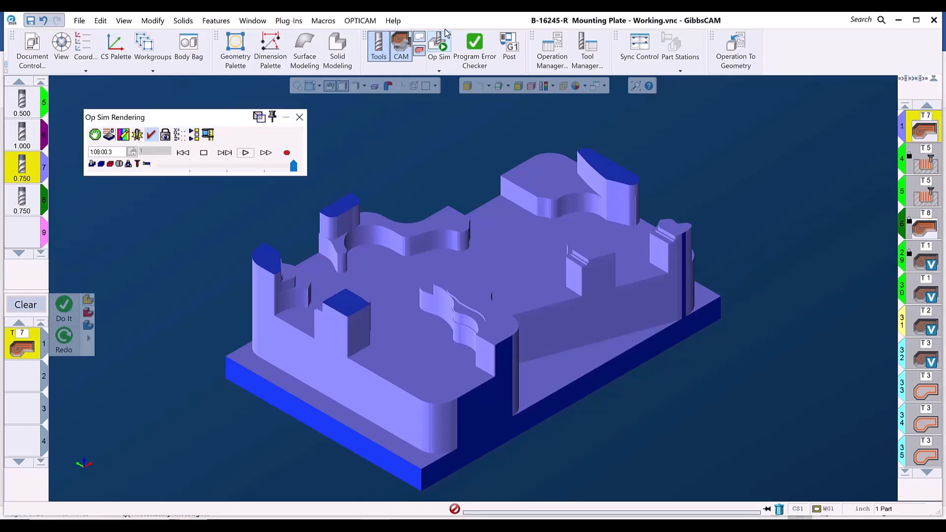
{"action": "left_click", "coordinate": [441, 41]}
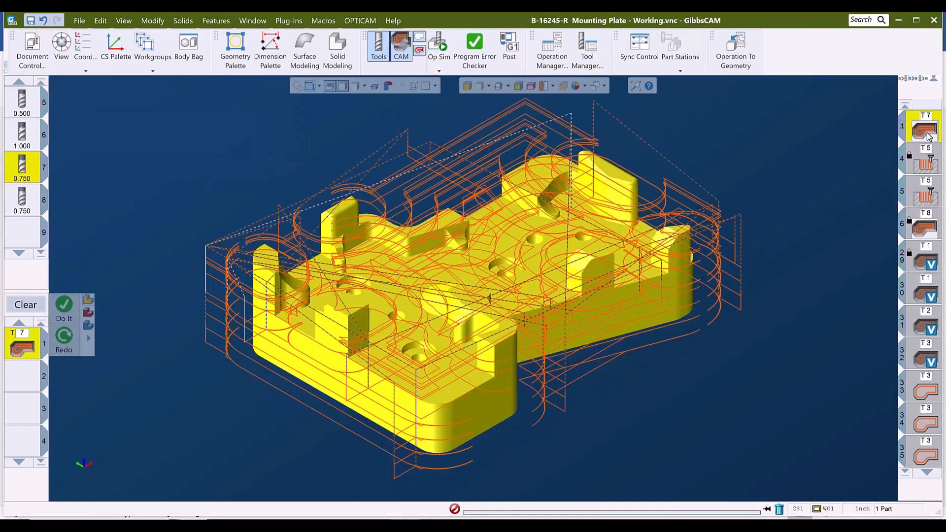
Step: Deactivate the tool 7 roughing operation and activate the first tool 5 plunge roughing operation
{"action": "double_click", "coordinate": [928, 137]}
{"action": "double_click", "coordinate": [867, 148]}
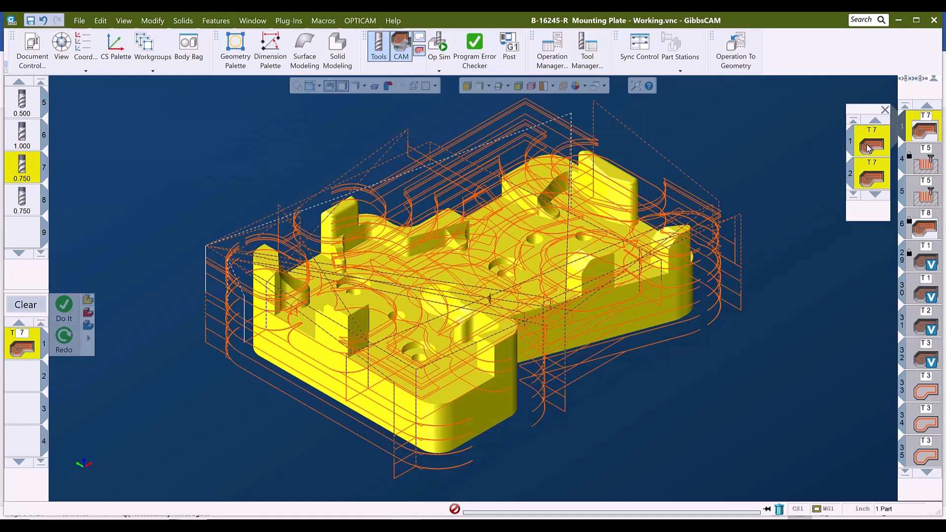
{"action": "right_click", "coordinate": [926, 129]}
{"action": "left_click", "coordinate": [837, 314]}
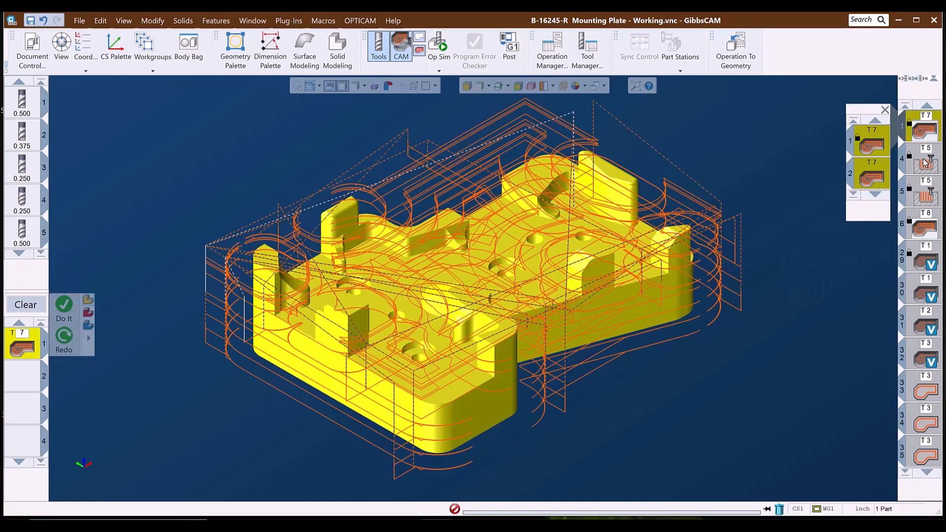
{"action": "right_click", "coordinate": [924, 170]}
{"action": "left_click", "coordinate": [837, 346]}
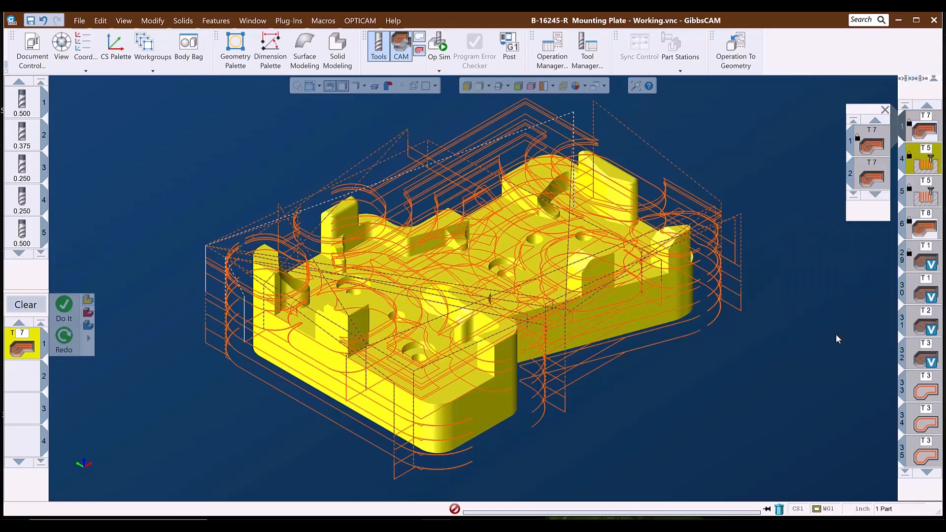
Step: Load the first tool 5 plunge roughing operation and simulate it at a slightly reduced playback speed
{"action": "double_click", "coordinate": [924, 170]}
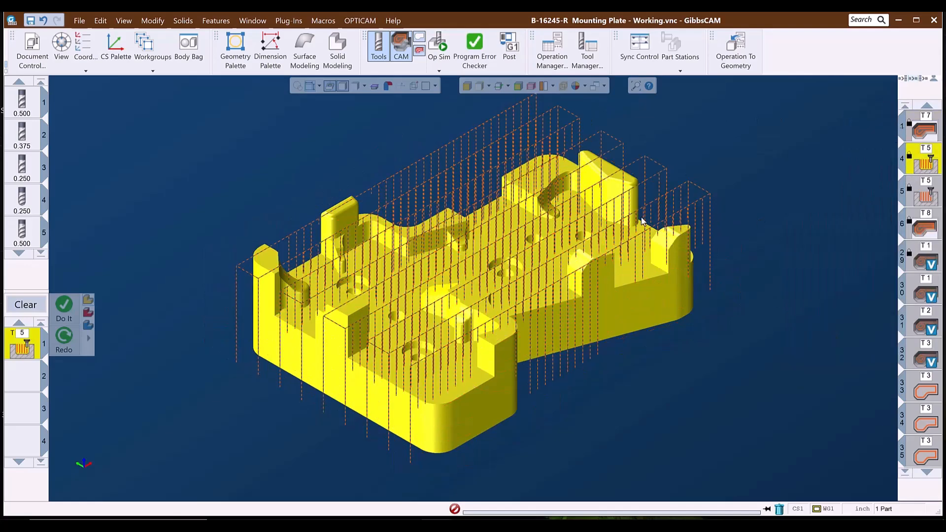
{"action": "left_click", "coordinate": [438, 44]}
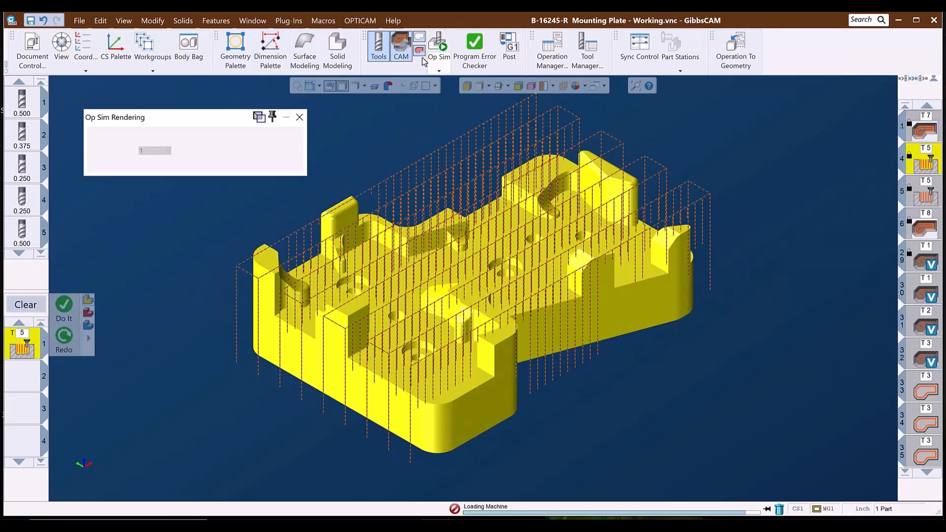
{"action": "left_click", "coordinate": [245, 152]}
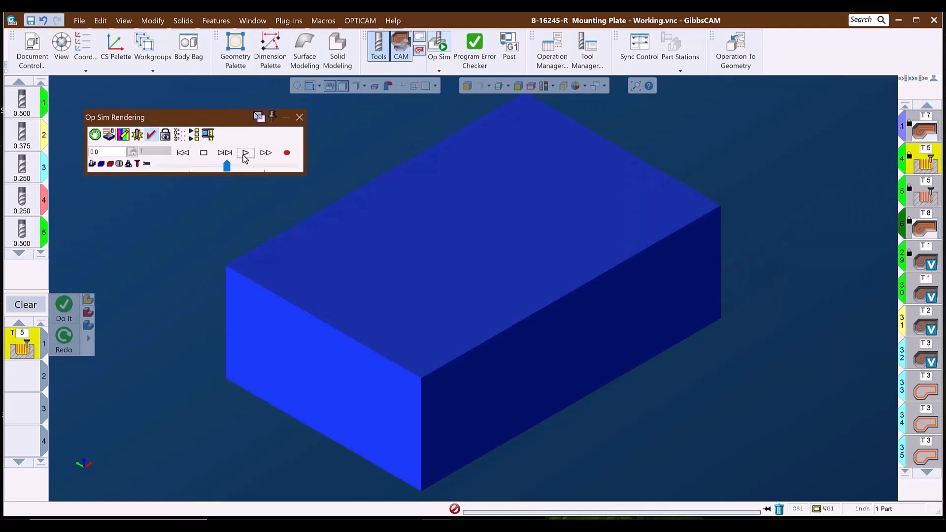
{"action": "left_click", "coordinate": [219, 167]}
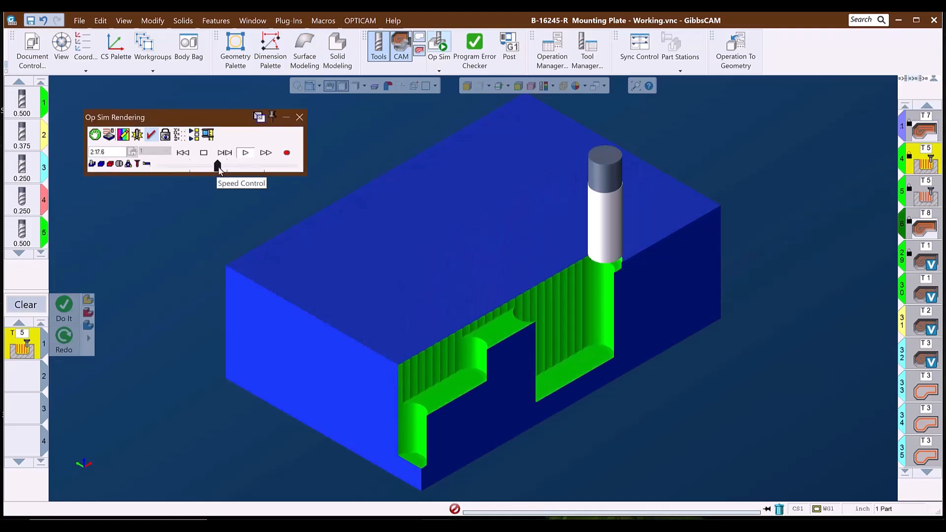
{"action": "left_click", "coordinate": [222, 169]}
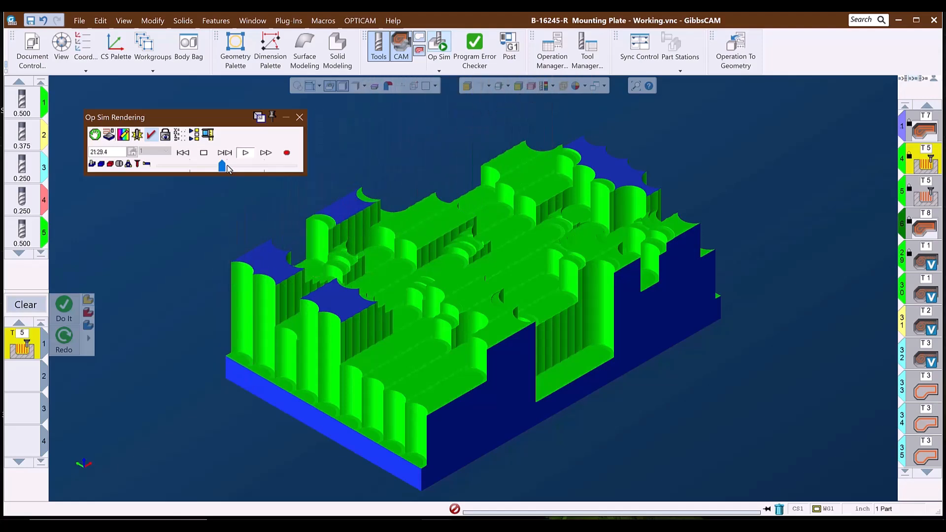
Step: Review the tool 5 plunge roughing process settings and leave the simulation
{"action": "double_click", "coordinate": [20, 354]}
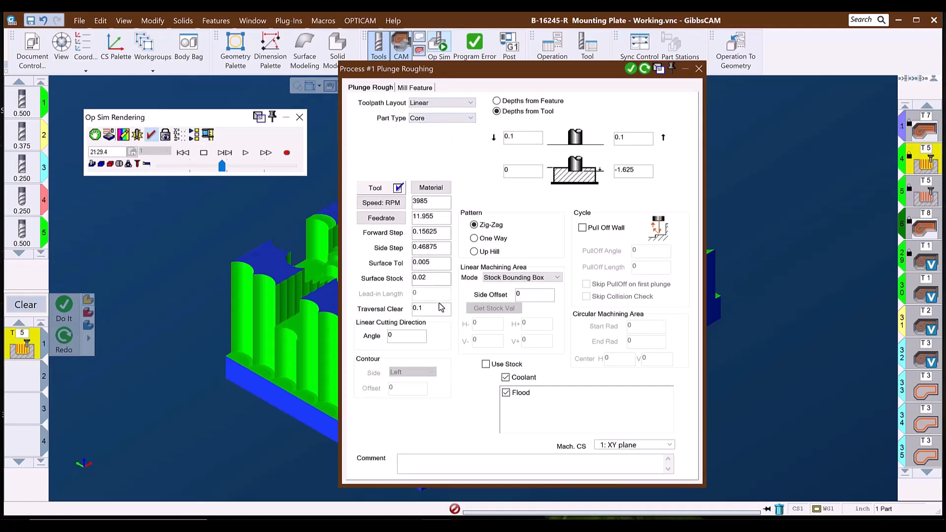
{"action": "left_click", "coordinate": [699, 69]}
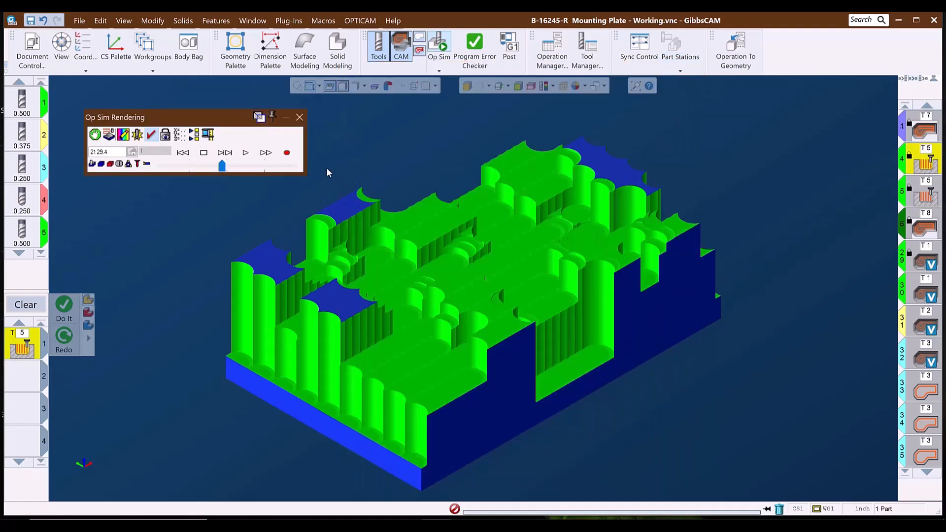
{"action": "left_click", "coordinate": [299, 118]}
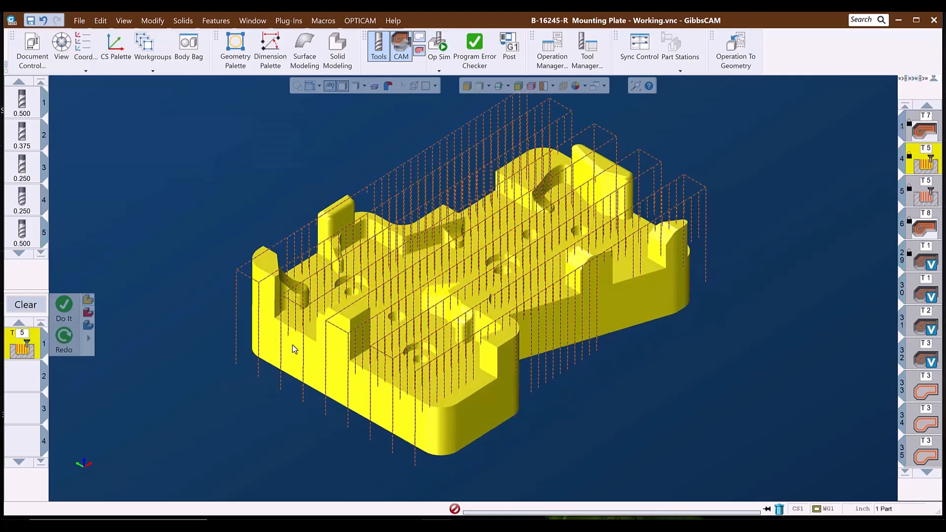
Step: Examine the plunge toolpath on the part model and compare it with the simulated plunge-roughed stock from several angles
{"action": "middle_click_drag", "start_coordinate": [294, 349], "coordinate": [393, 290]}
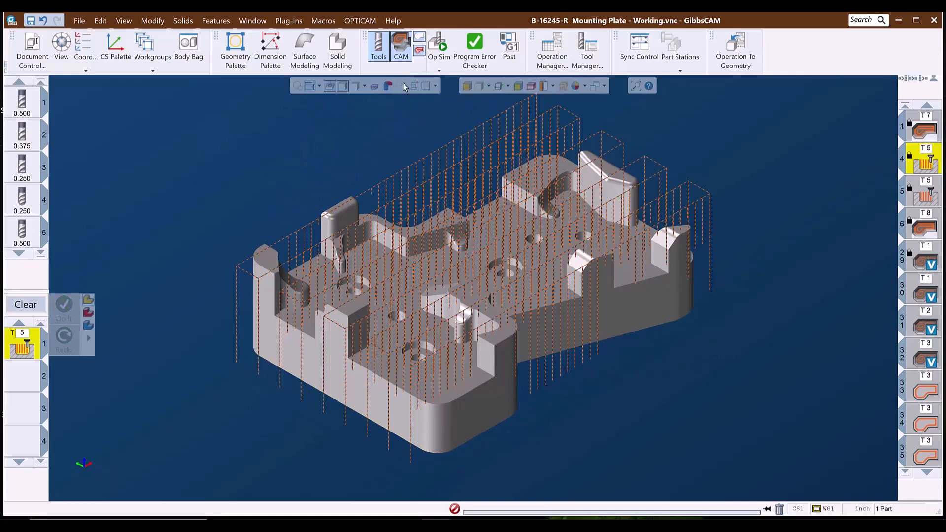
{"action": "middle_click_drag", "start_coordinate": [431, 377], "coordinate": [558, 373]}
{"action": "left_click", "coordinate": [440, 45]}
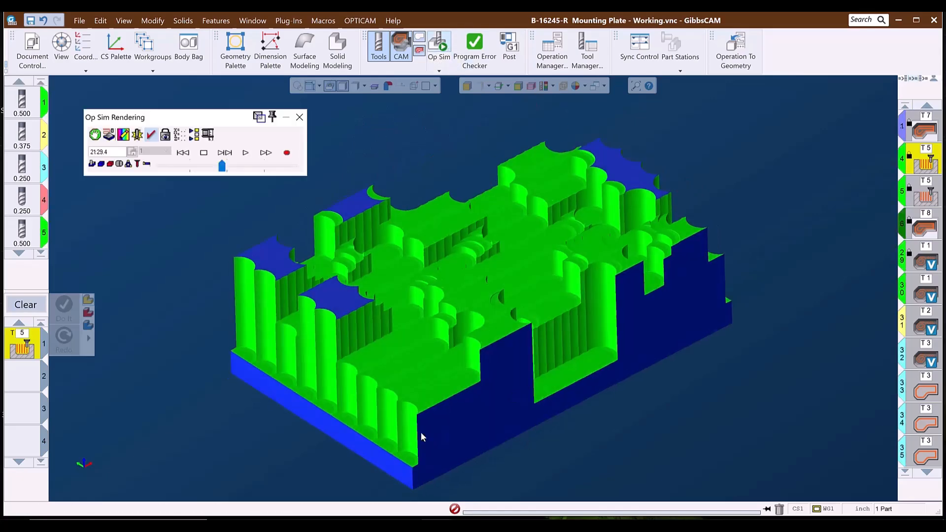
{"action": "middle_click_drag", "start_coordinate": [421, 437], "coordinate": [388, 362]}
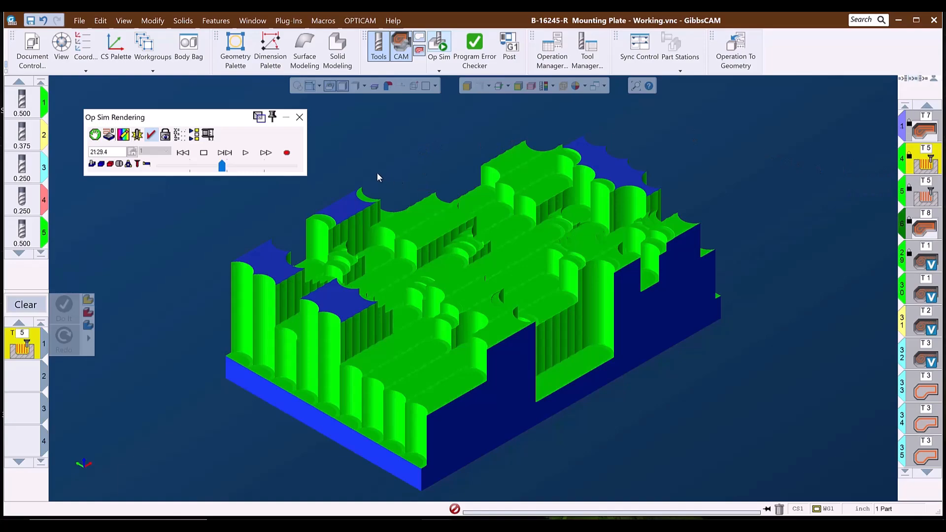
{"action": "left_click", "coordinate": [299, 117]}
{"action": "middle_click_drag", "start_coordinate": [340, 173], "coordinate": [439, 353]}
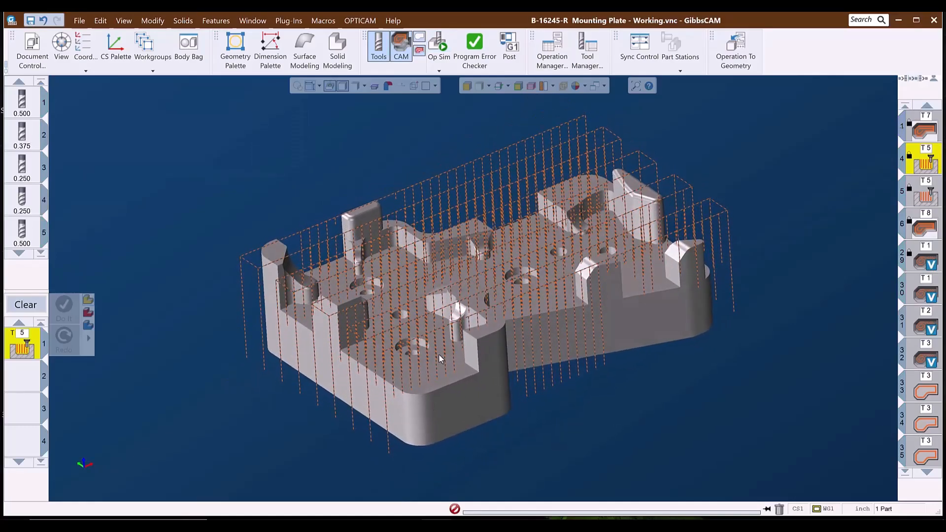
{"action": "left_click", "coordinate": [442, 47]}
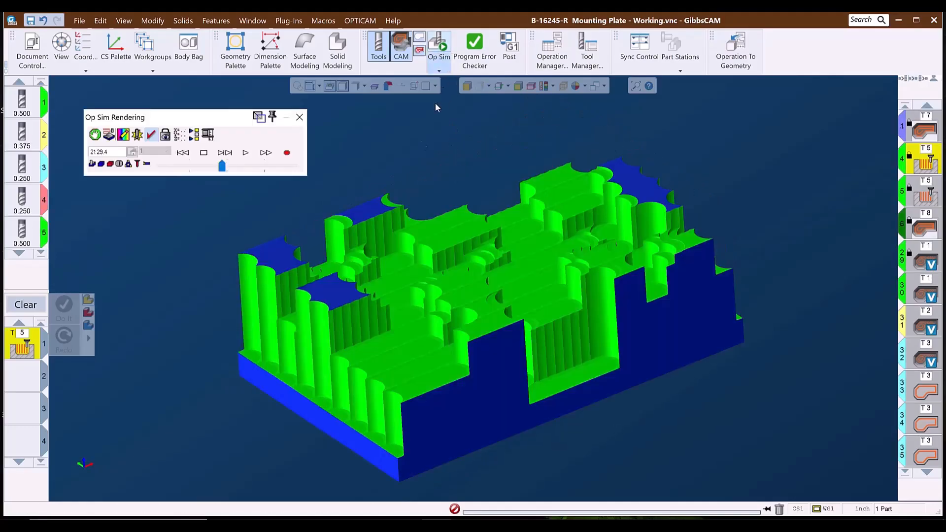
{"action": "middle_click_drag", "start_coordinate": [465, 432], "coordinate": [318, 409]}
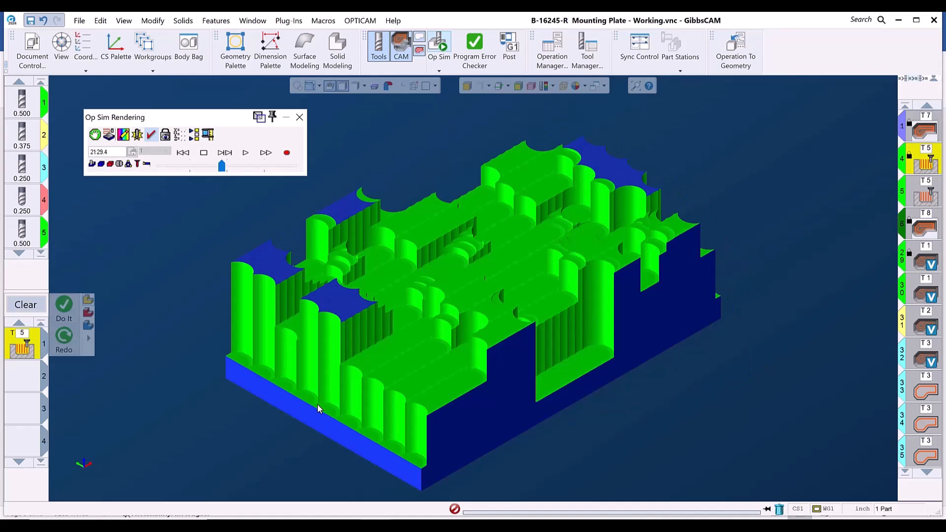
Step: Open the tool 5 plunge roughing process and review its Toolpath Layout and Part Type options
{"action": "left_click", "coordinate": [21, 338]}
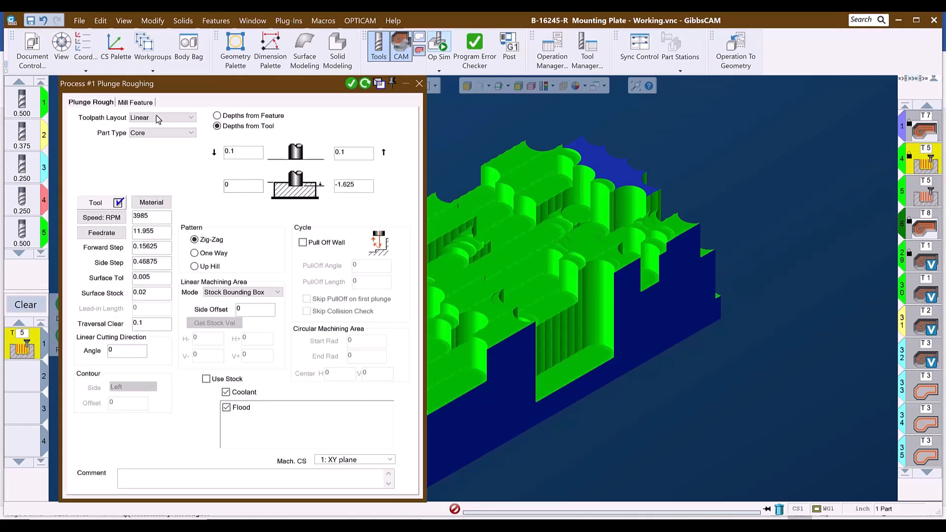
{"action": "left_click", "coordinate": [142, 120]}
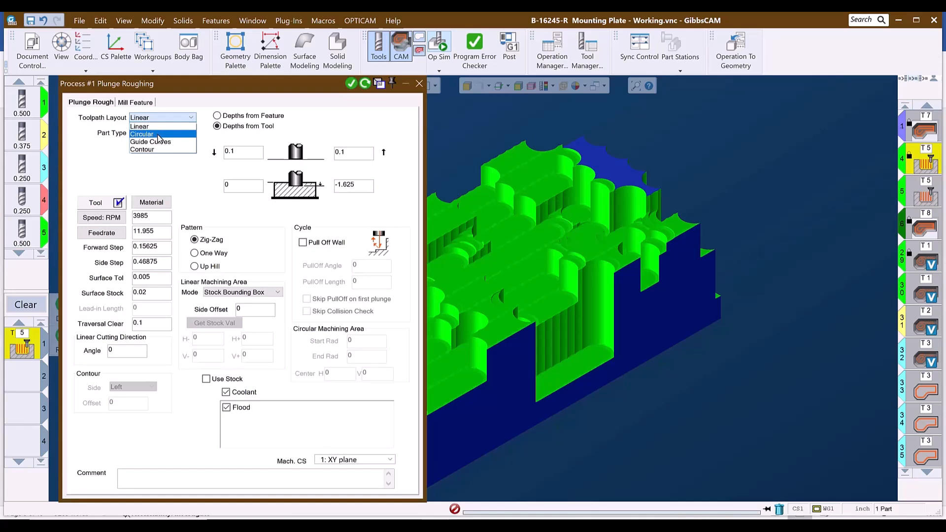
{"action": "left_click", "coordinate": [166, 160]}
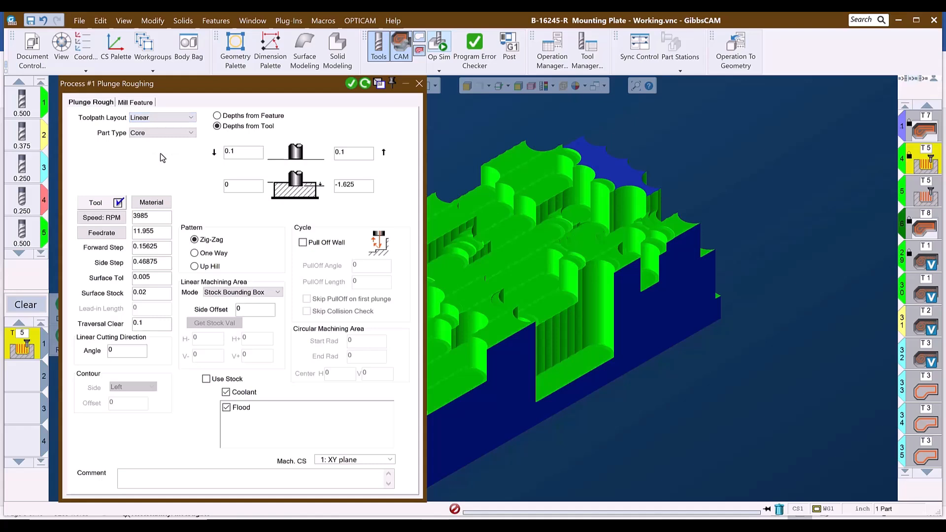
{"action": "left_click", "coordinate": [150, 134]}
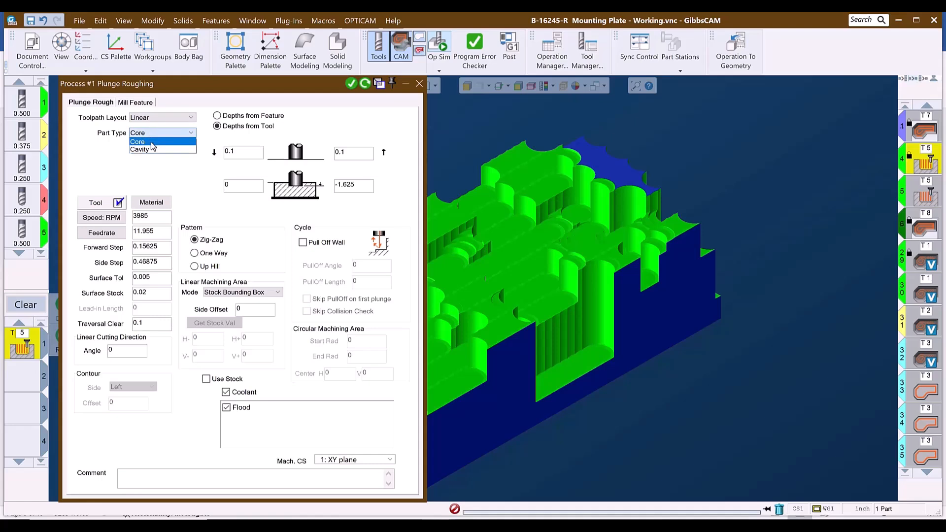
{"action": "left_click", "coordinate": [152, 166]}
Step: Review the plunge roughing forward step, side step, surface tolerance, surface stock and traversal clearance settings
{"action": "double_click", "coordinate": [151, 246]}
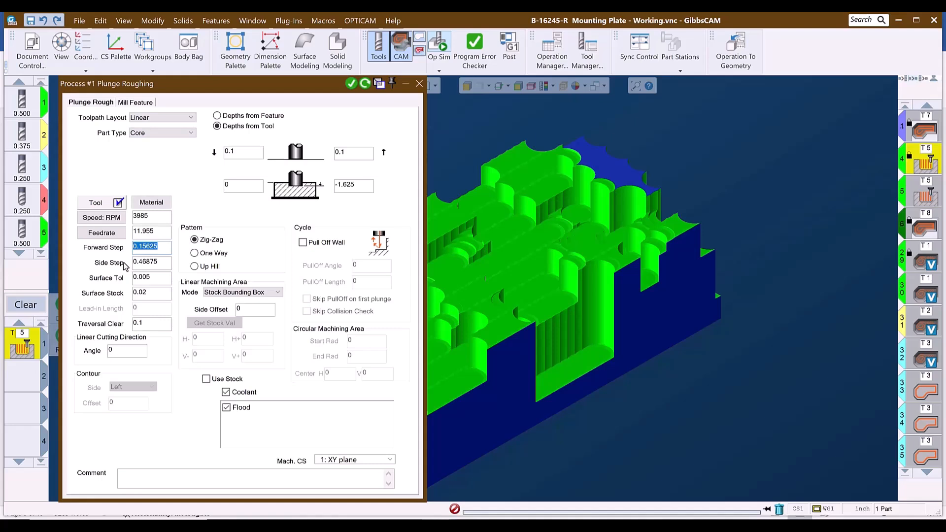
{"action": "double_click", "coordinate": [165, 263]}
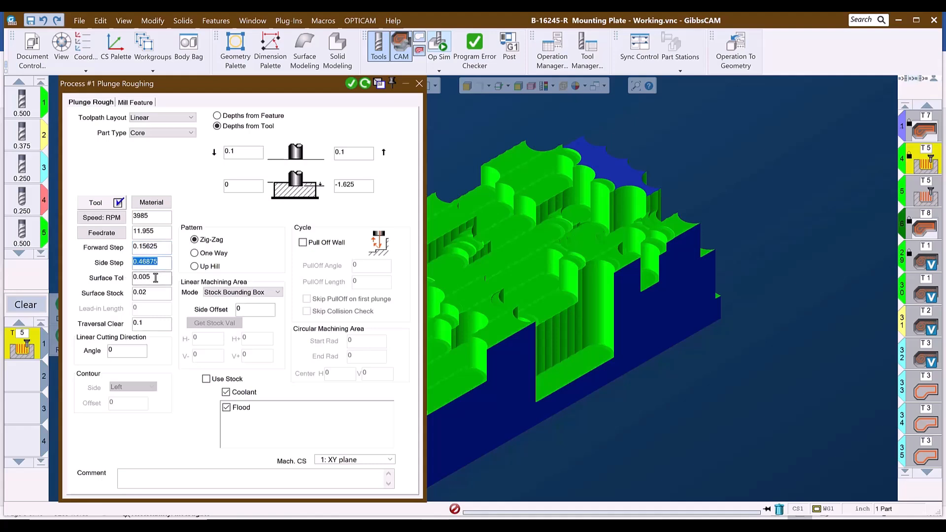
{"action": "key", "text": "Tab"}
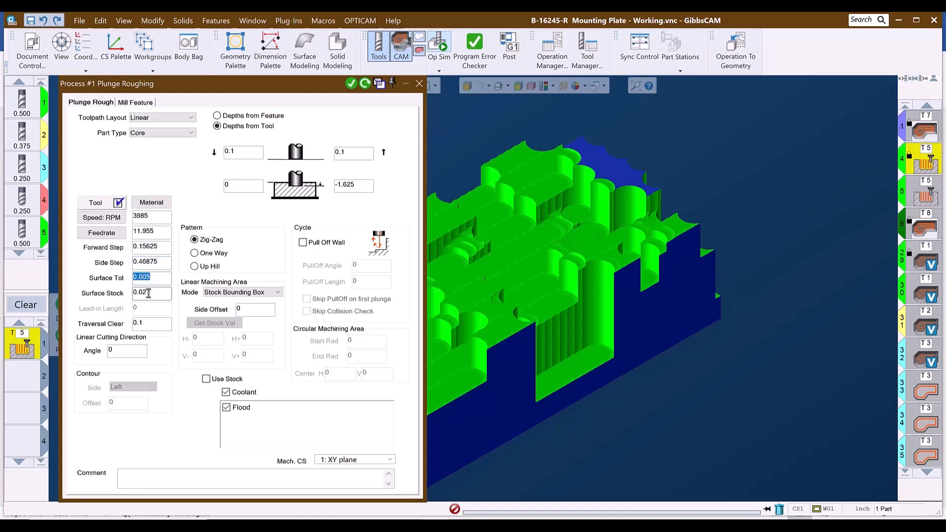
{"action": "key", "text": "Tab"}
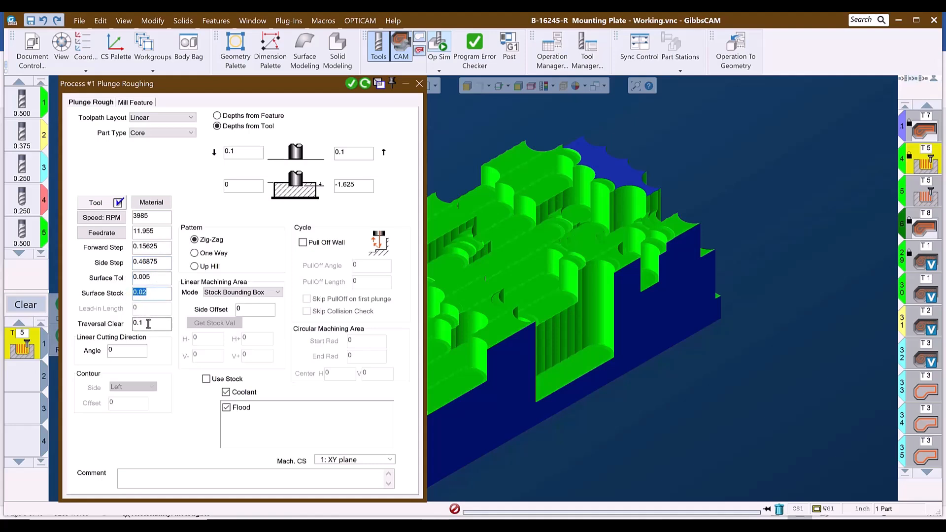
{"action": "key", "text": "Tab"}
{"action": "key", "text": "Tab"}
Step: Enable Pull Off Wall to inspect its angle and length settings, and disable it again
{"action": "left_click", "coordinate": [305, 243]}
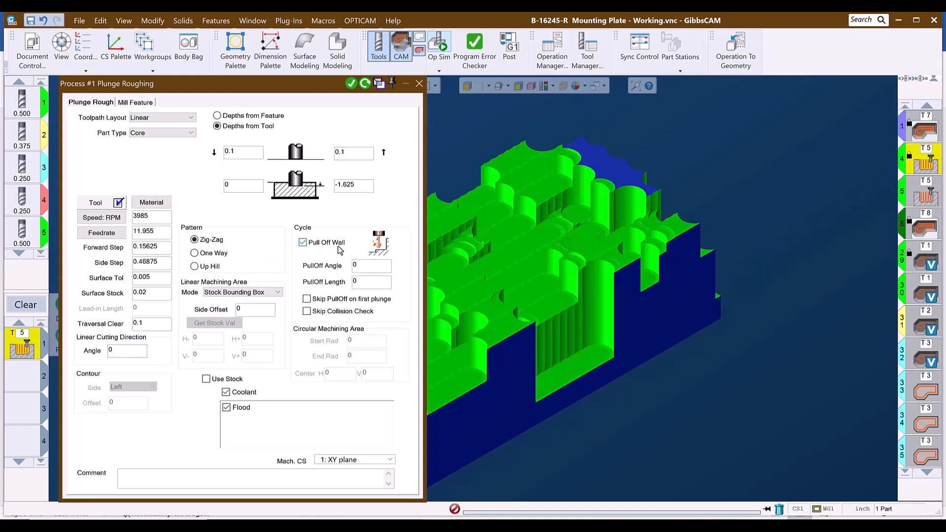
{"action": "left_click_drag", "start_coordinate": [360, 265], "coordinate": [338, 288]}
{"action": "left_click", "coordinate": [303, 242]}
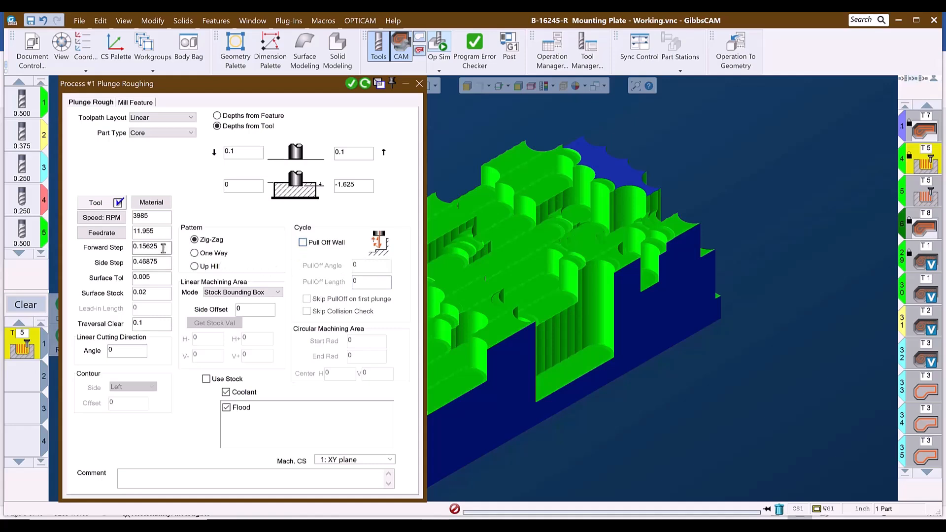
Step: Set the plunge roughing forward step to 0.0625 and the side step to 0.1875
{"action": "left_click_drag", "start_coordinate": [164, 248], "coordinate": [118, 250]}
{"action": "type", "text": ".0625"}
{"action": "key", "text": "Tab"}
{"action": "type", "text": "."}
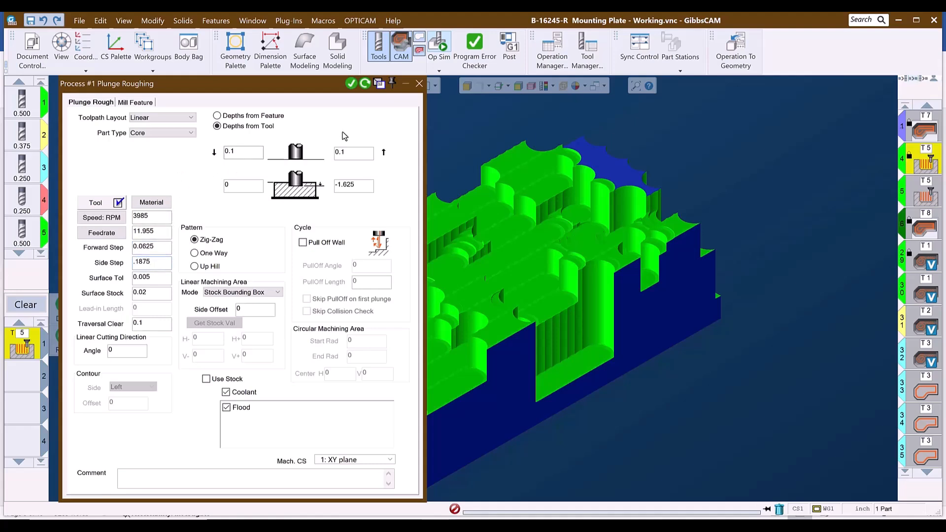
Step: Leave the simulation, deactivate the first tool 5 plunge roughing operation and activate the second one
{"action": "left_click", "coordinate": [443, 46]}
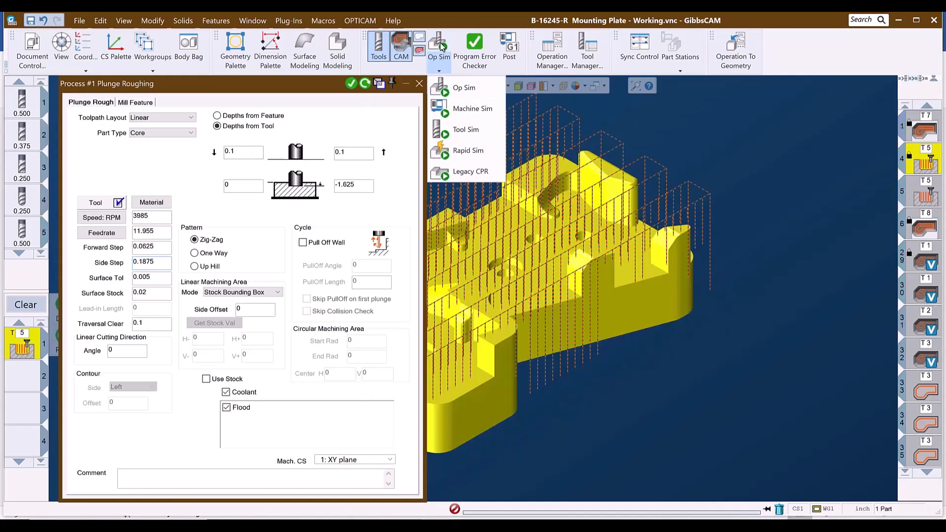
{"action": "right_click", "coordinate": [924, 166]}
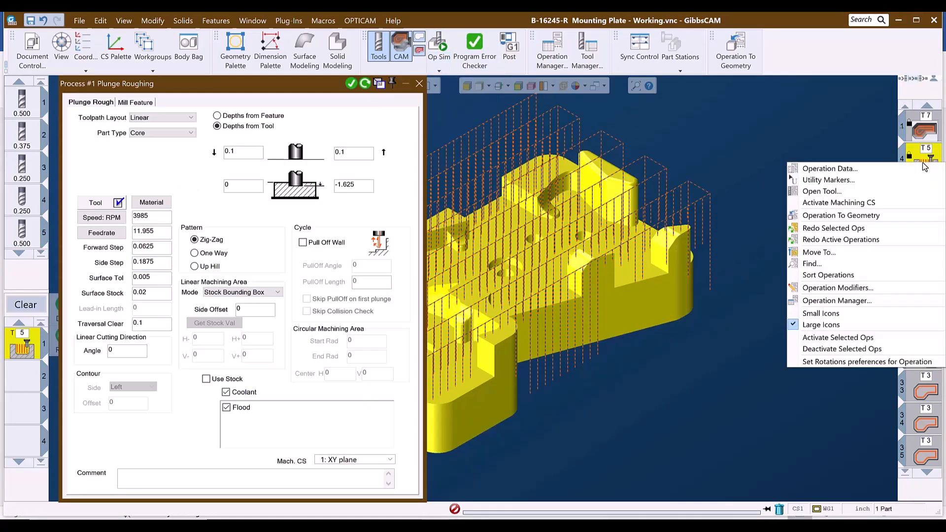
{"action": "left_click", "coordinate": [844, 349]}
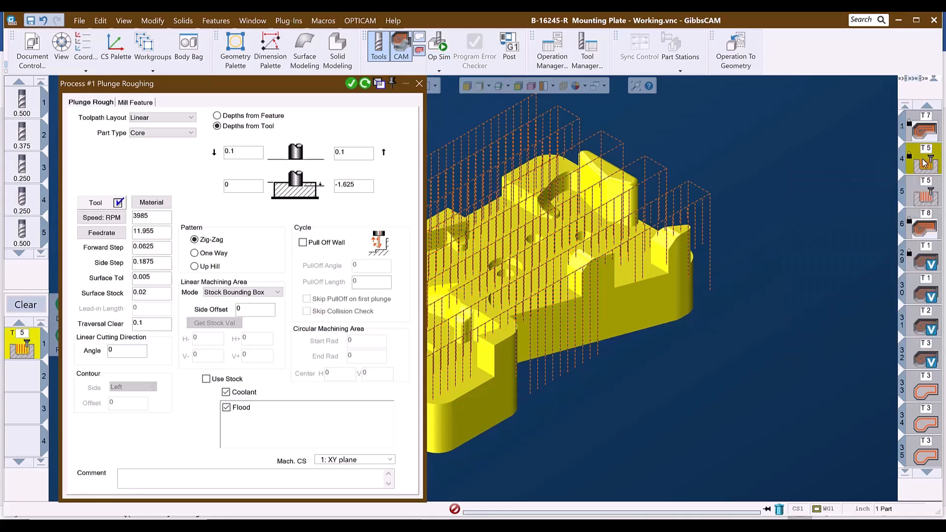
{"action": "right_click", "coordinate": [924, 200]}
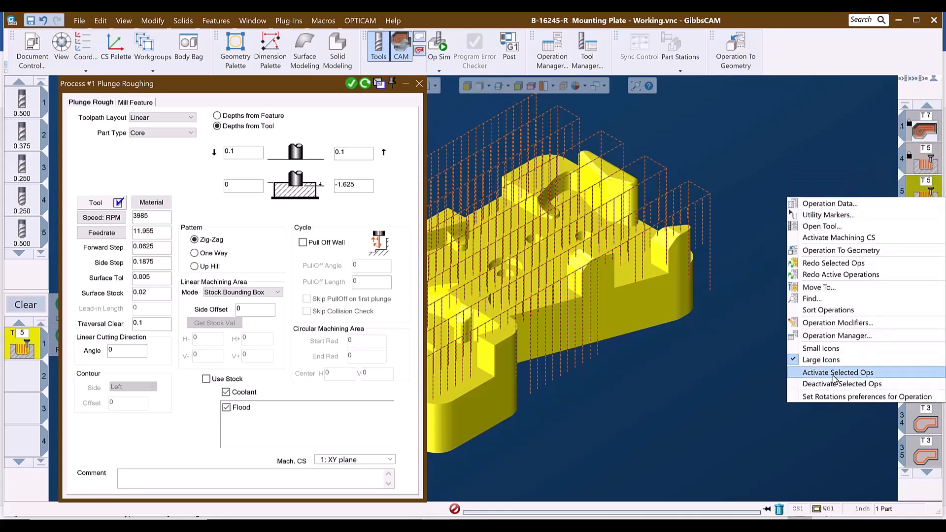
{"action": "left_click", "coordinate": [838, 370]}
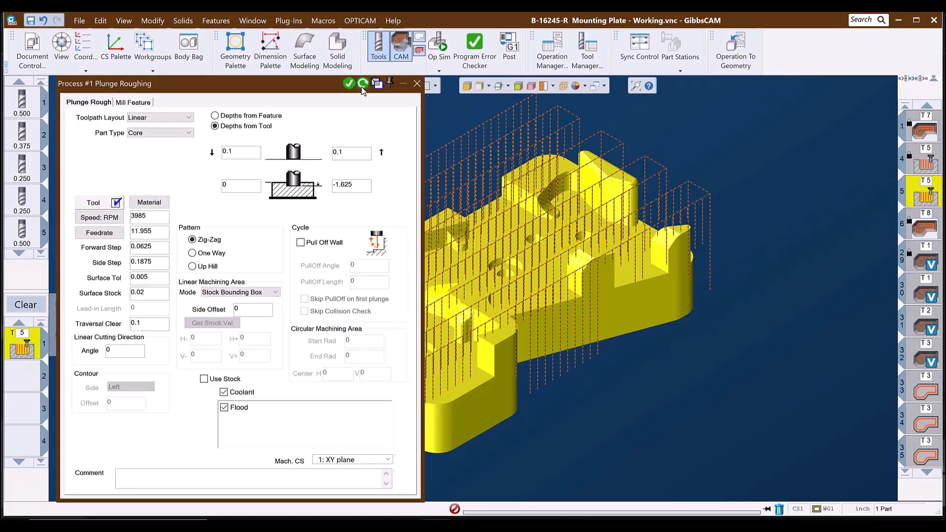
Step: Regenerate the second tool 5 plunge roughing operation with the finer step values and simulate it at a high playback speed
{"action": "left_click", "coordinate": [363, 84]}
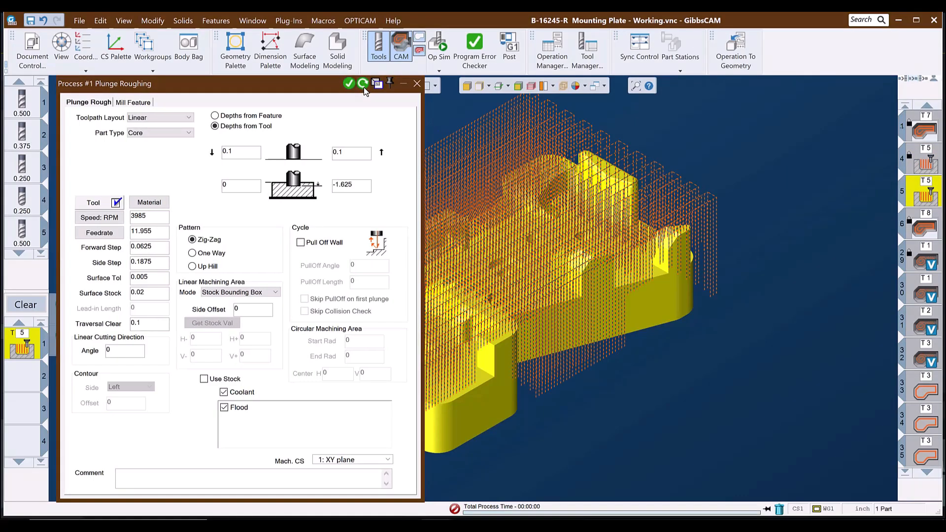
{"action": "left_click", "coordinate": [438, 45]}
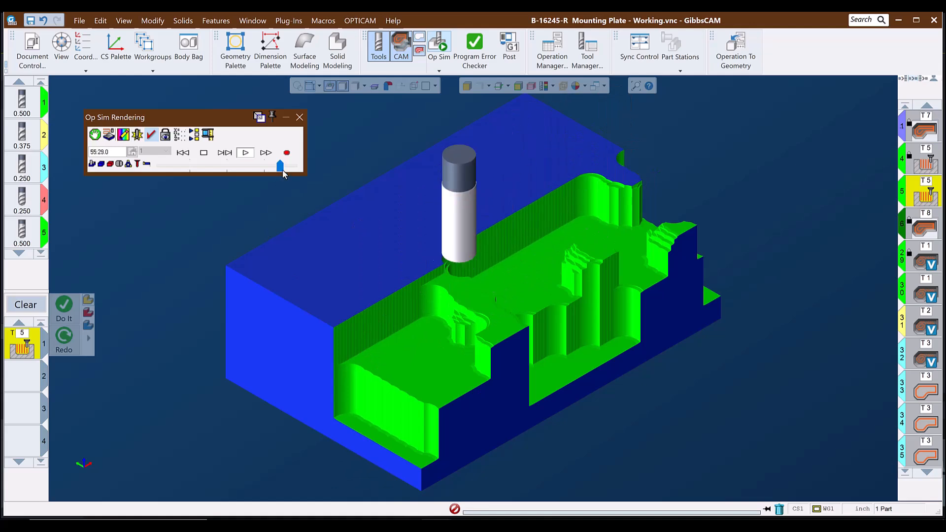
{"action": "left_click_drag", "start_coordinate": [282, 169], "coordinate": [285, 168]}
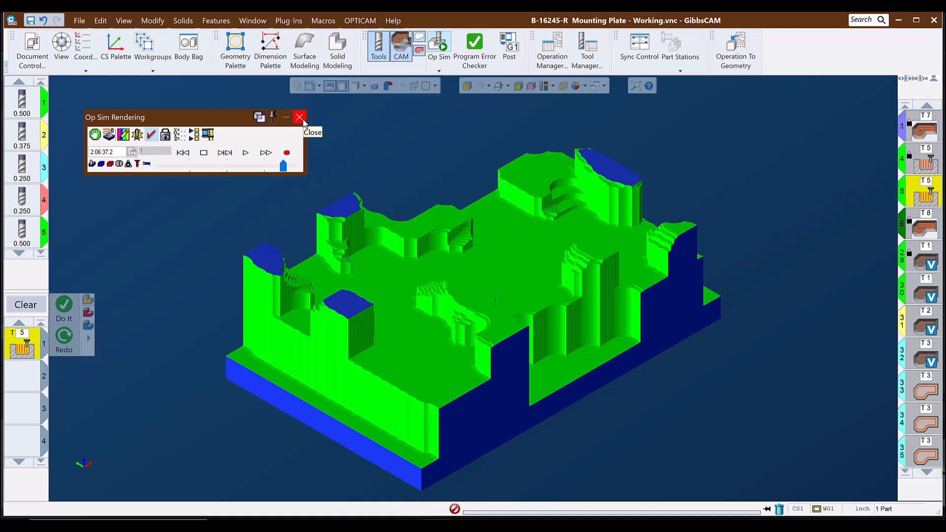
{"action": "left_click", "coordinate": [300, 119]}
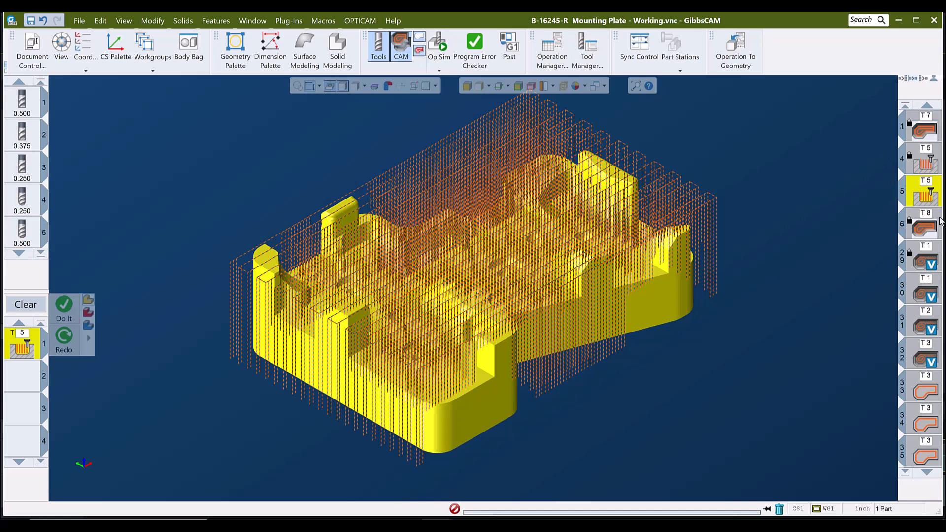
Step: Deactivate the second tool 5 plunge roughing operation and activate the tool 8 roughing operation
{"action": "right_click", "coordinate": [924, 192]}
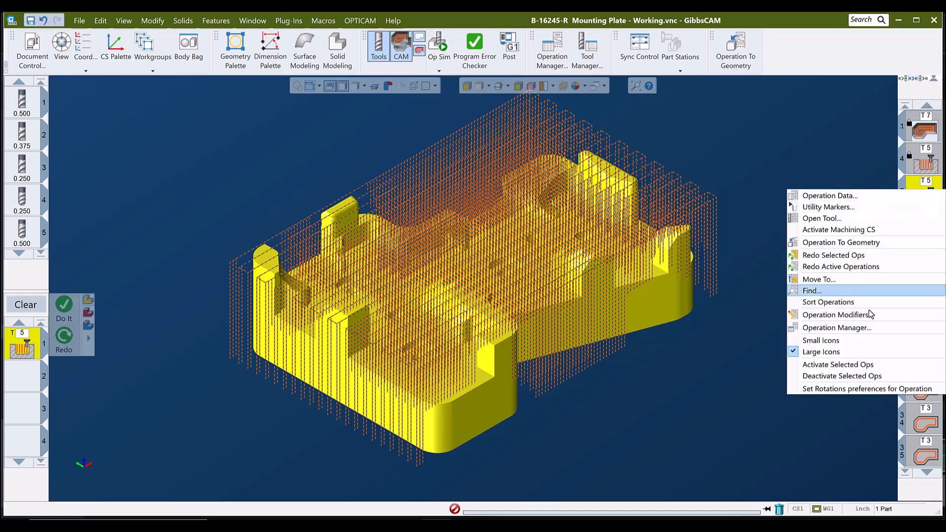
{"action": "left_click", "coordinate": [837, 375]}
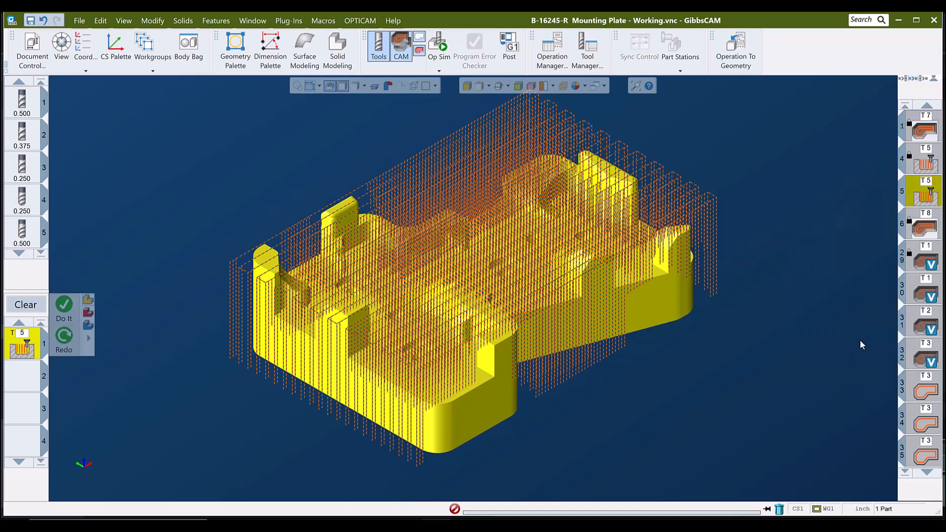
{"action": "right_click", "coordinate": [925, 228]}
{"action": "left_click", "coordinate": [822, 402]}
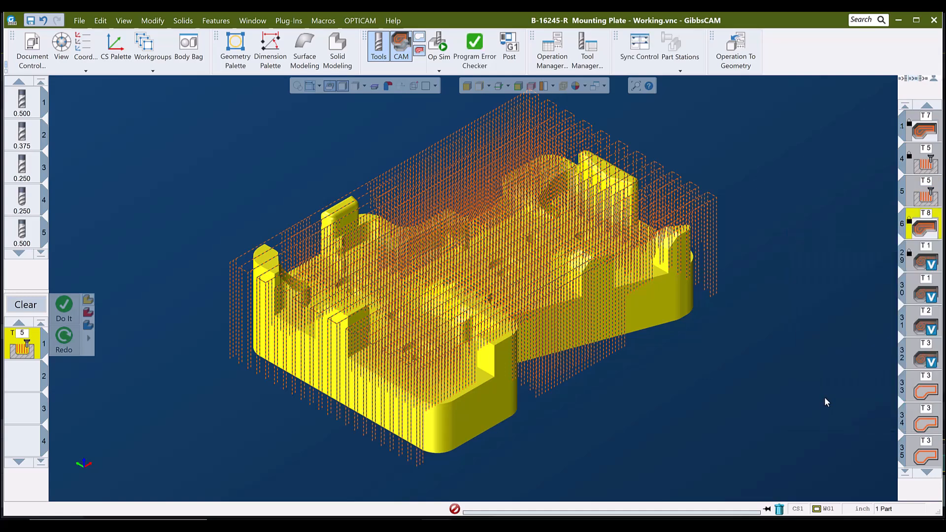
Step: Load the tool 8 roughing operation group and run its cutting simulation
{"action": "left_click", "coordinate": [832, 228]}
{"action": "double_click", "coordinate": [926, 230]}
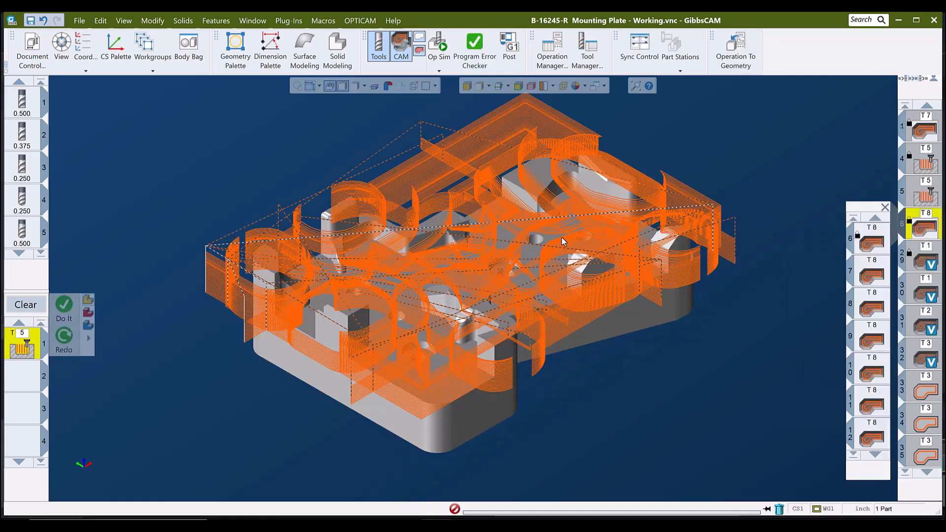
{"action": "left_click", "coordinate": [437, 46]}
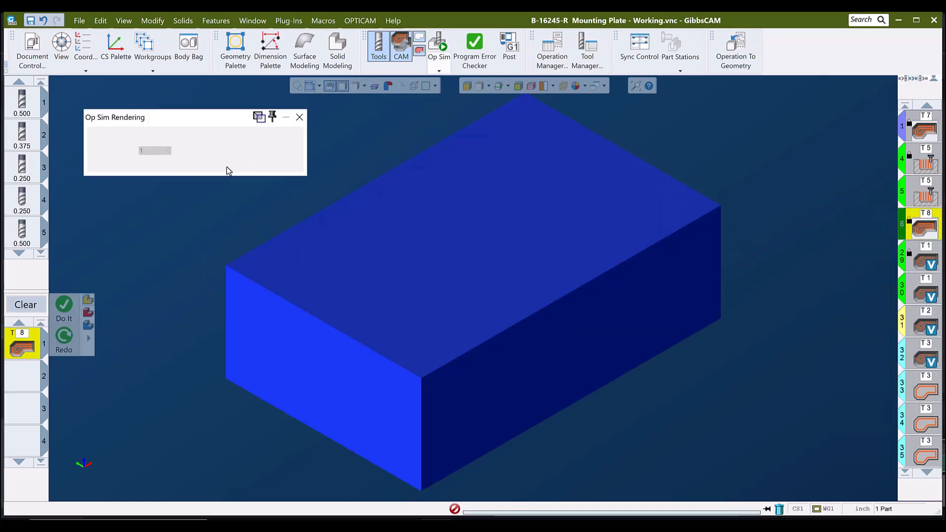
{"action": "left_click", "coordinate": [247, 154]}
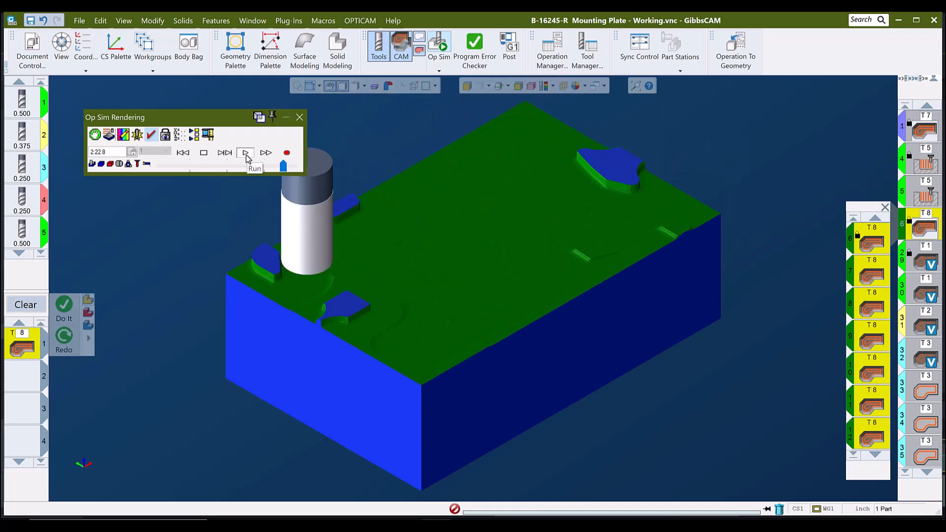
Step: Adjust the playback speed up and down while watching the tool 8 roughing passes remove material layer by layer
{"action": "left_click", "coordinate": [249, 168]}
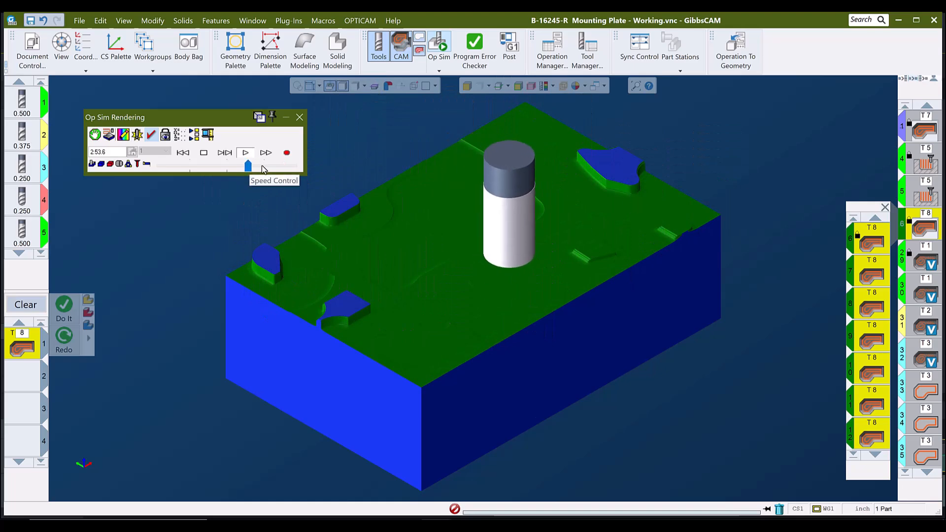
{"action": "left_click", "coordinate": [270, 167]}
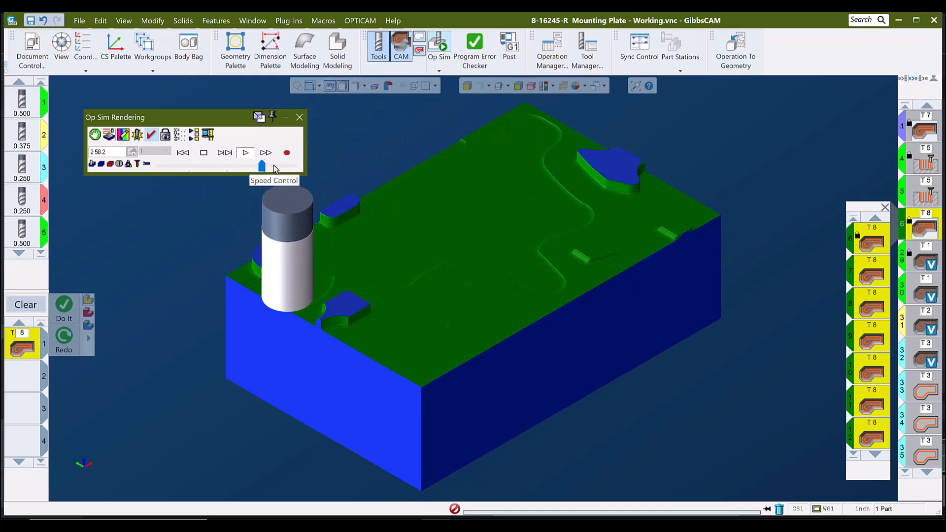
{"action": "left_click", "coordinate": [274, 168]}
{"action": "left_click_drag", "start_coordinate": [274, 169], "coordinate": [264, 169]}
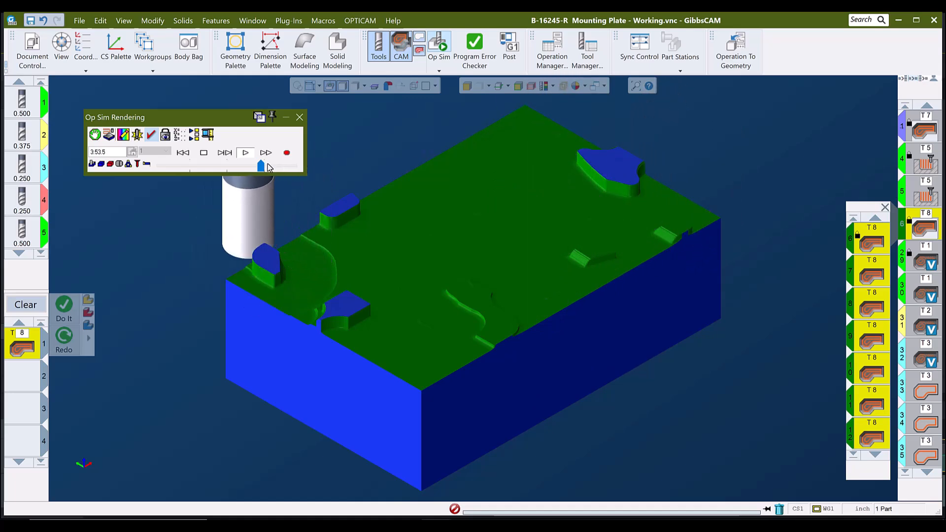
{"action": "left_click_drag", "start_coordinate": [269, 167], "coordinate": [274, 167]}
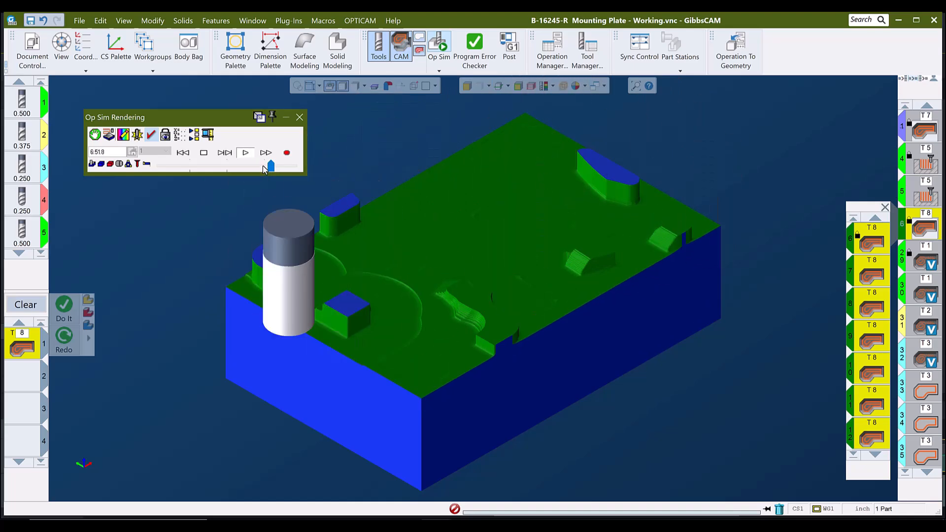
{"action": "left_click", "coordinate": [263, 167]}
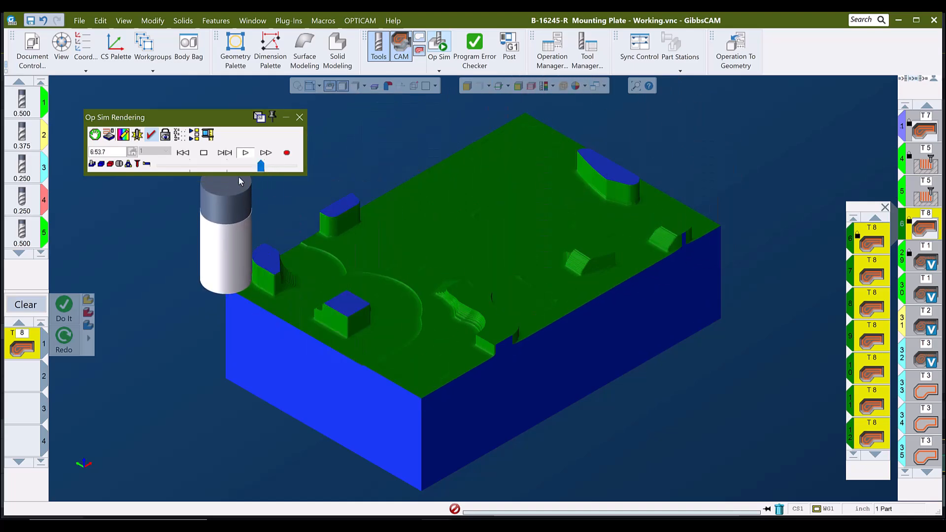
Step: Open the tool 8 roughing process and review its desired Z step, cut width and entry feed
{"action": "double_click", "coordinate": [22, 348]}
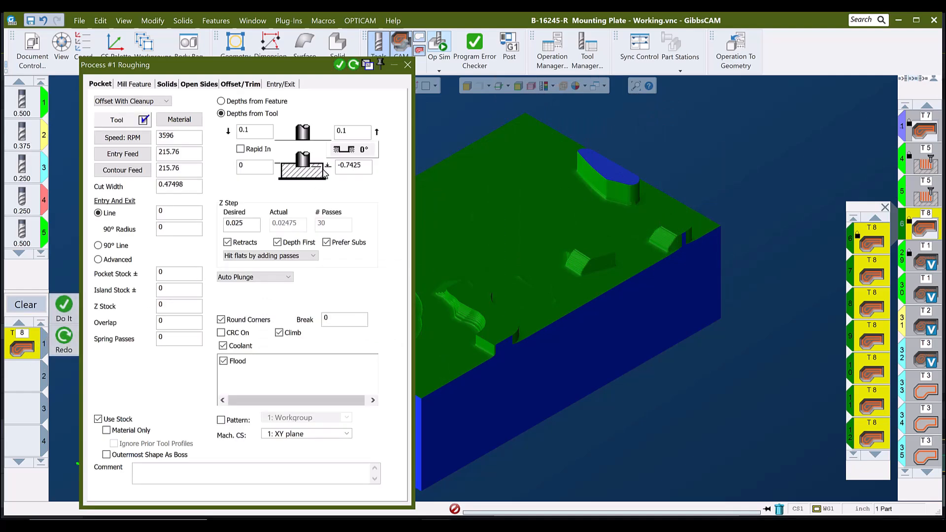
{"action": "left_click_drag", "start_coordinate": [248, 228], "coordinate": [238, 224]}
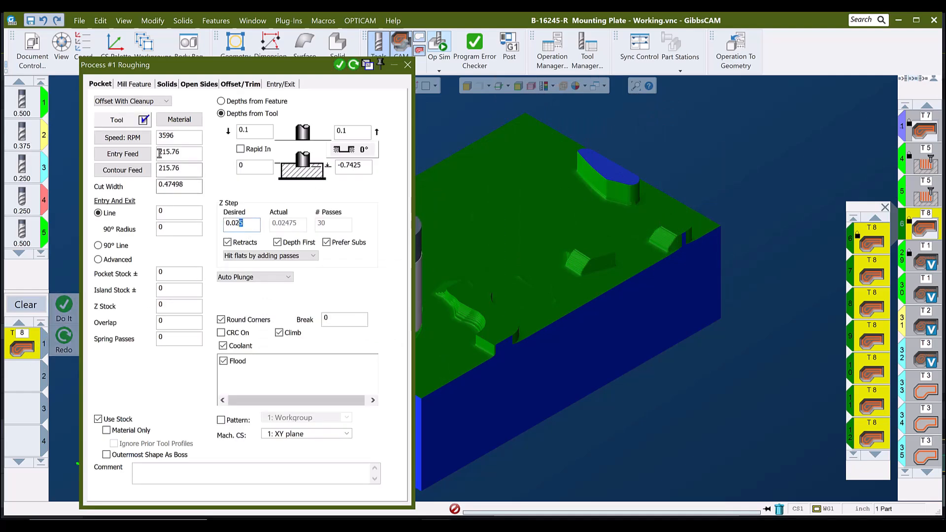
{"action": "left_click_drag", "start_coordinate": [181, 185], "coordinate": [132, 187]}
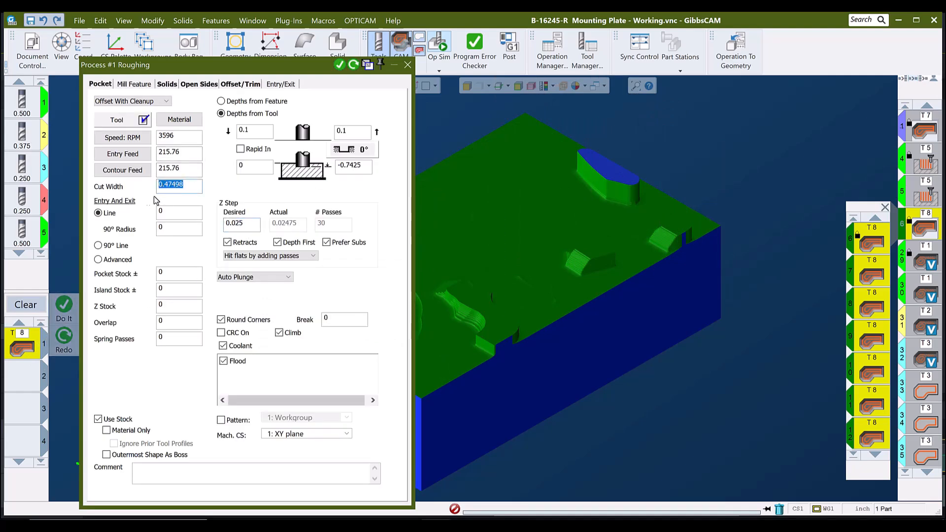
{"action": "left_click_drag", "start_coordinate": [198, 152], "coordinate": [148, 154]}
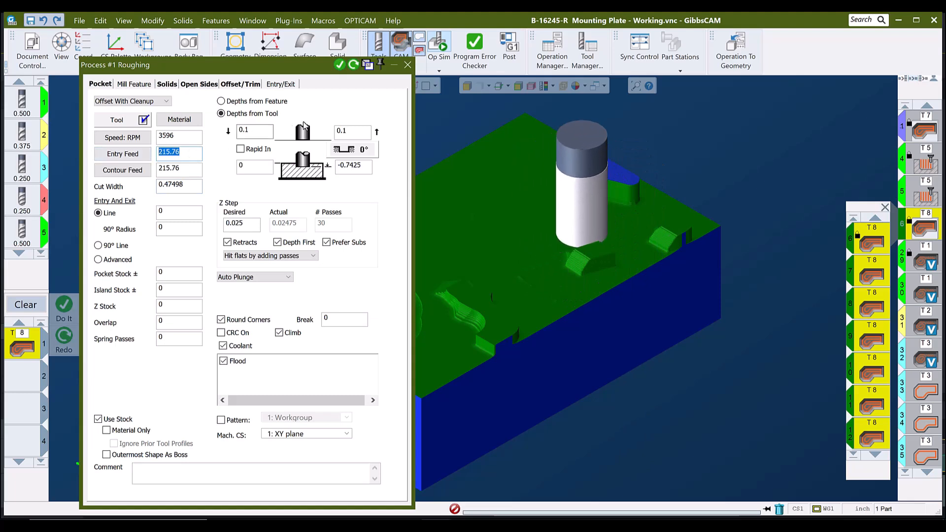
Step: Close the tool 8 roughing process, increase the simulation speed for the remaining passes and exit the cutting simulation
{"action": "left_click", "coordinate": [408, 65]}
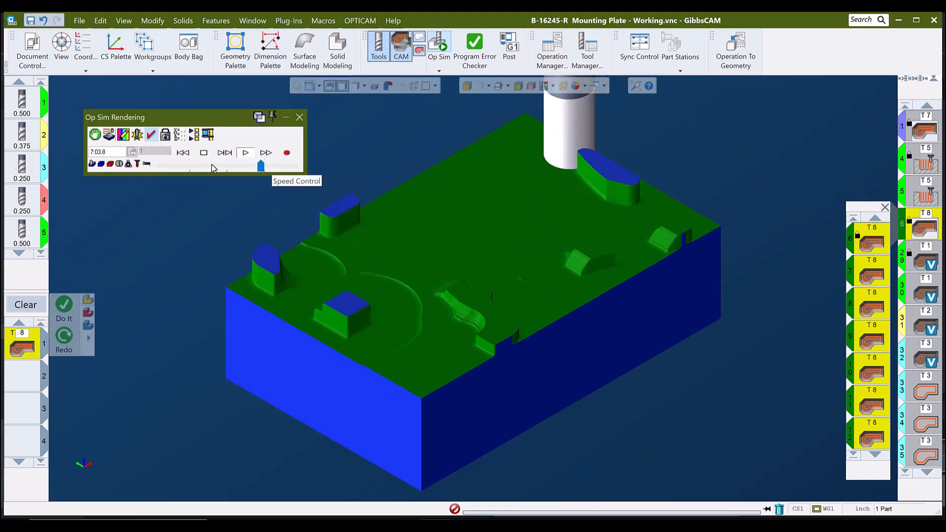
{"action": "left_click", "coordinate": [274, 166]}
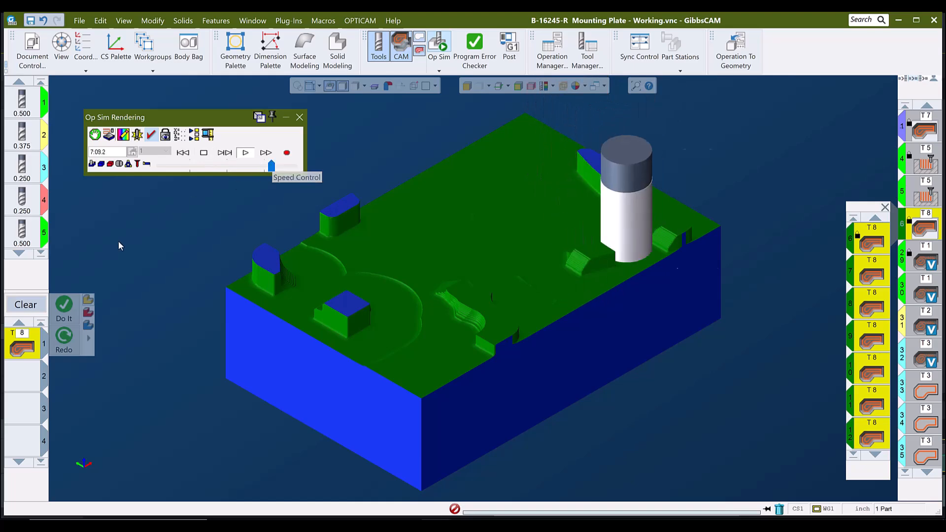
{"action": "left_click", "coordinate": [299, 117]}
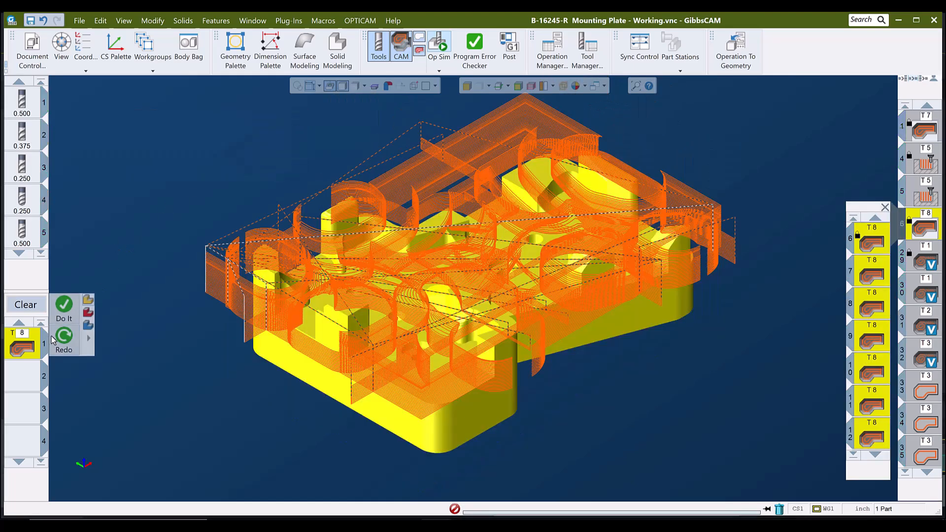
Step: Reopen the tool 8 roughing process and review its pocket type options, entry feed and contour feed
{"action": "double_click", "coordinate": [21, 349]}
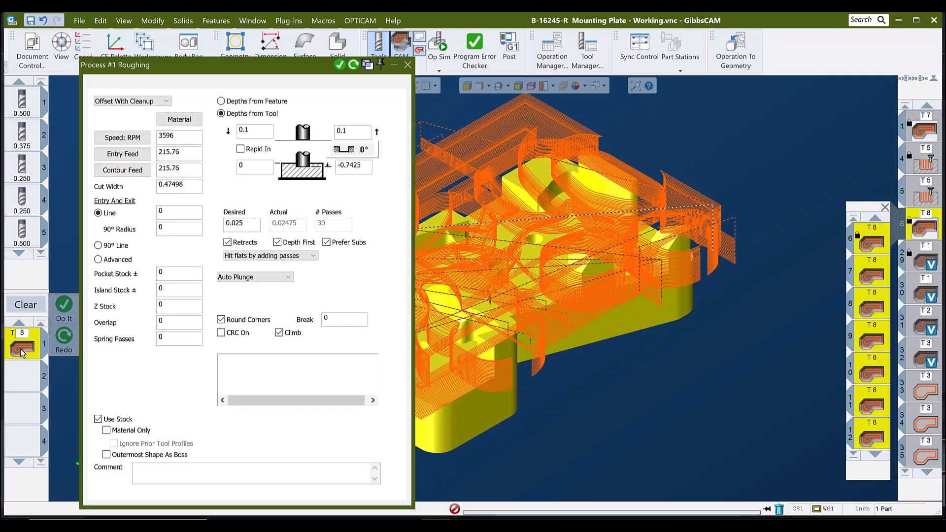
{"action": "left_click", "coordinate": [113, 105]}
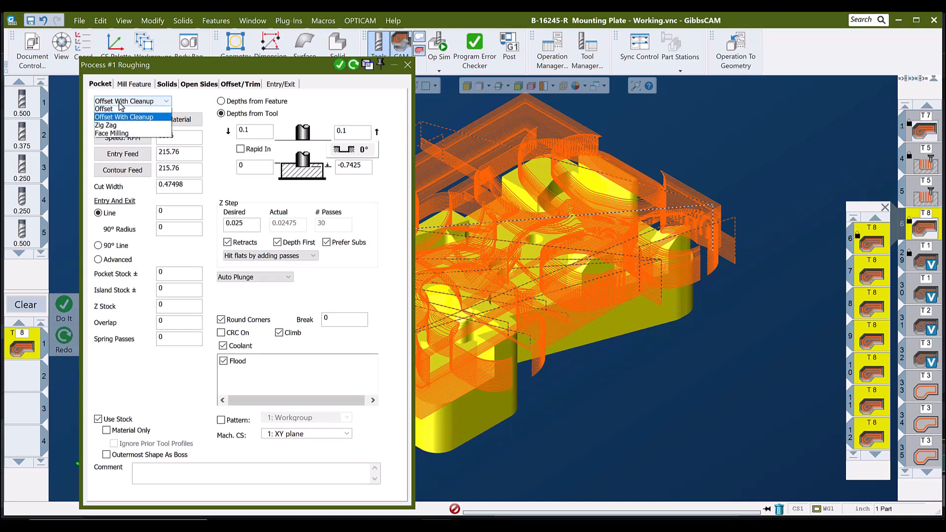
{"action": "left_click", "coordinate": [120, 104]}
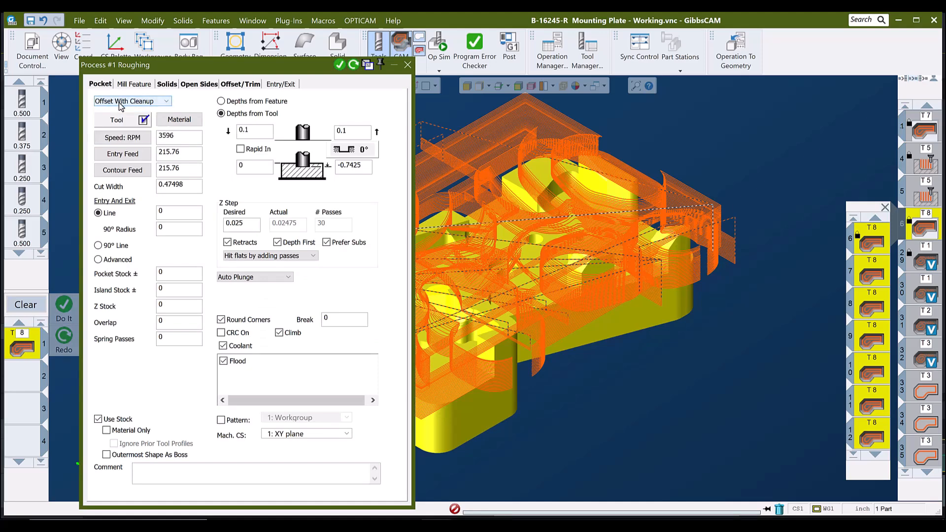
{"action": "left_click", "coordinate": [189, 156]}
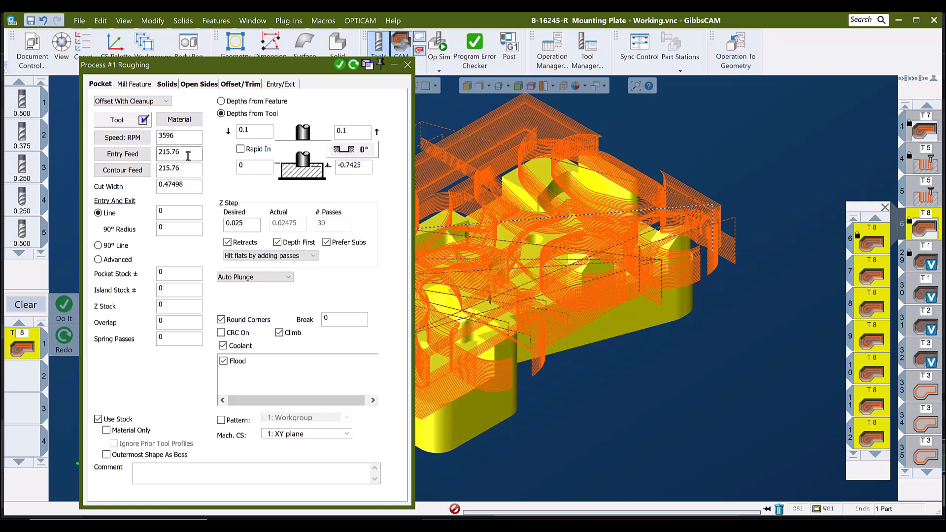
{"action": "left_click", "coordinate": [187, 170]}
{"action": "left_click", "coordinate": [189, 186]}
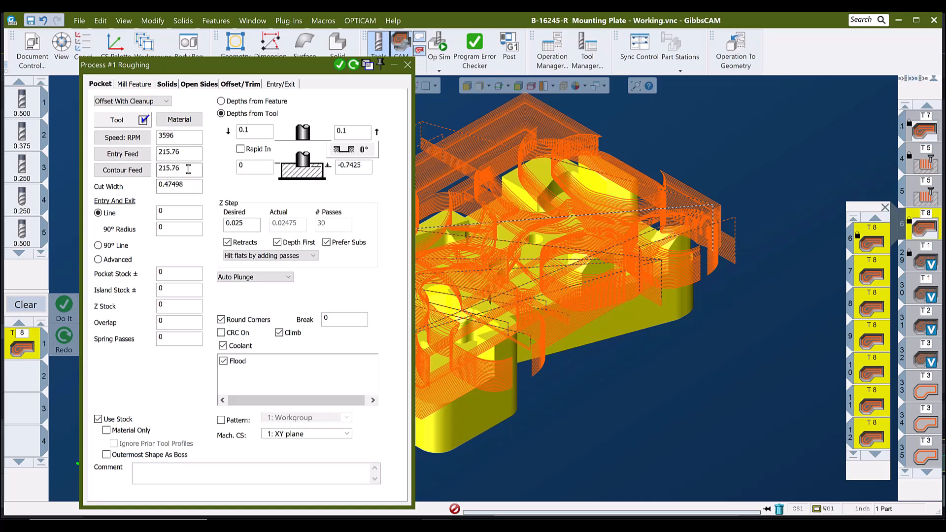
{"action": "left_click_drag", "start_coordinate": [188, 169], "coordinate": [146, 172]}
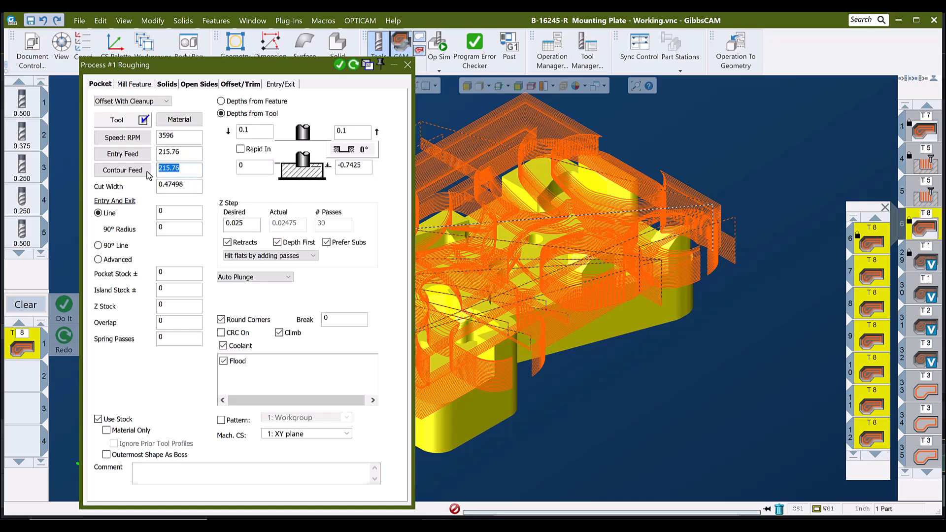
Step: Review the cut width, island stock, desired Z step and flat-handling options of the tool 8 roughing process
{"action": "double_click", "coordinate": [191, 185]}
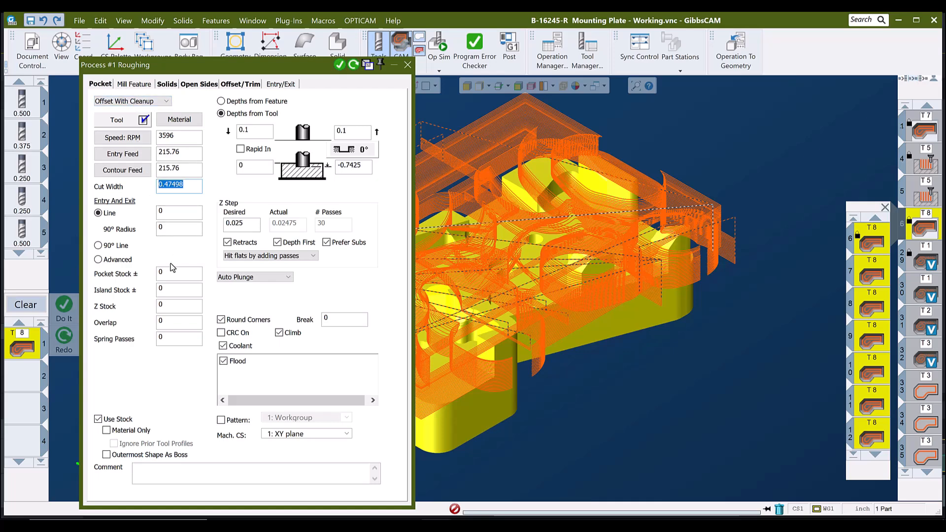
{"action": "double_click", "coordinate": [173, 289]}
{"action": "middle_click_drag", "start_coordinate": [565, 323], "coordinate": [550, 435]}
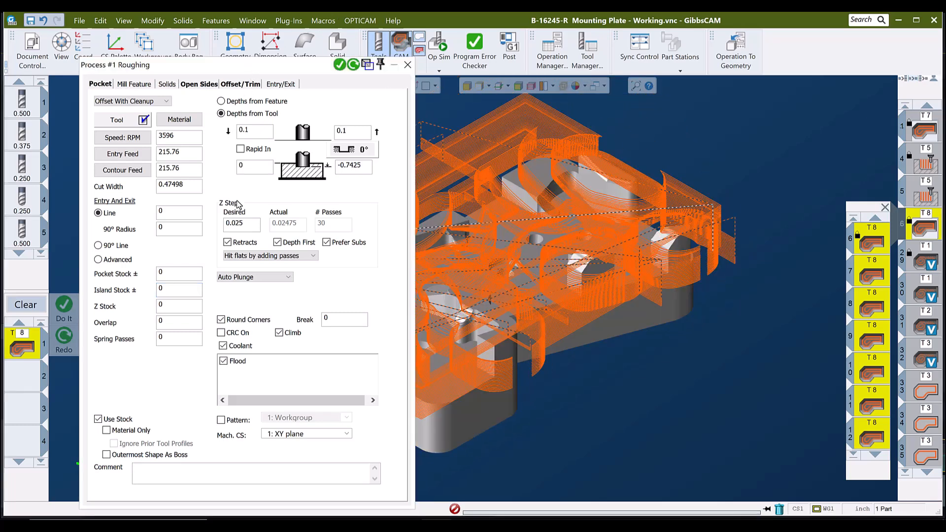
{"action": "left_click_drag", "start_coordinate": [248, 226], "coordinate": [224, 225]}
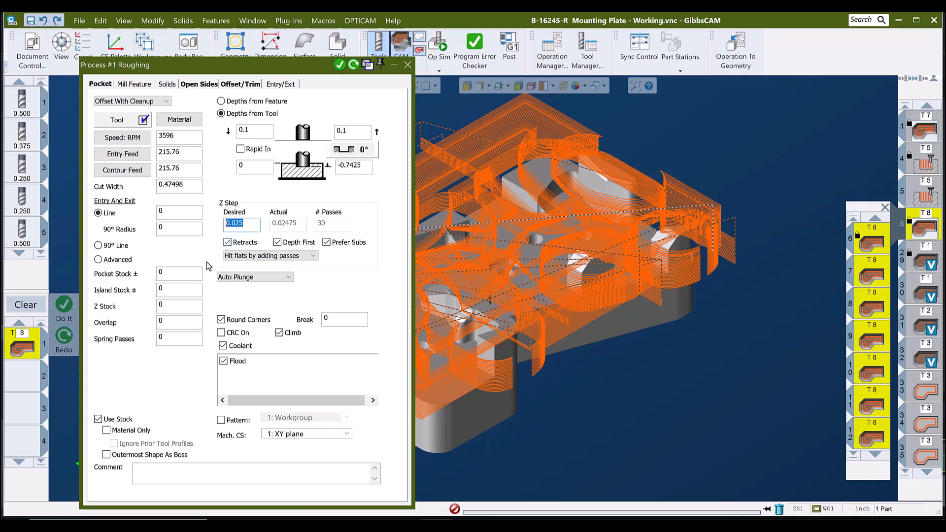
{"action": "left_click", "coordinate": [261, 255]}
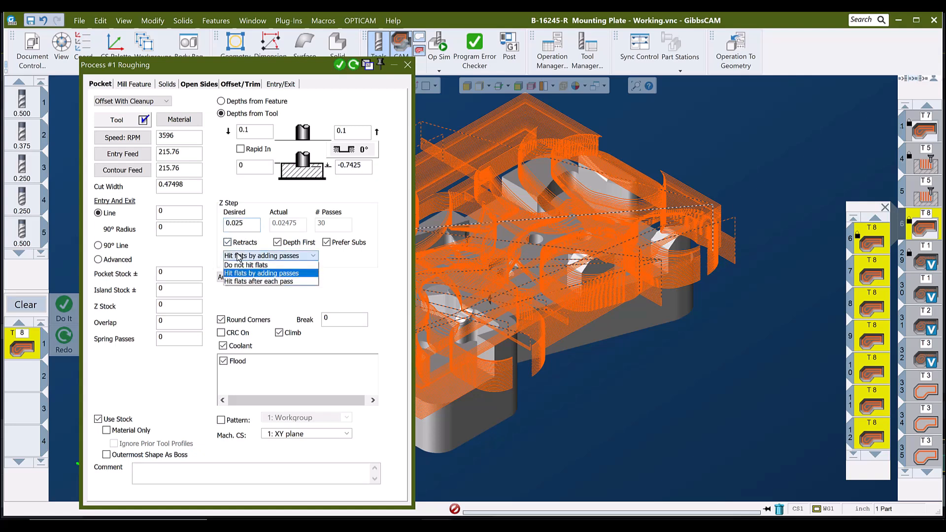
{"action": "left_click", "coordinate": [256, 274]}
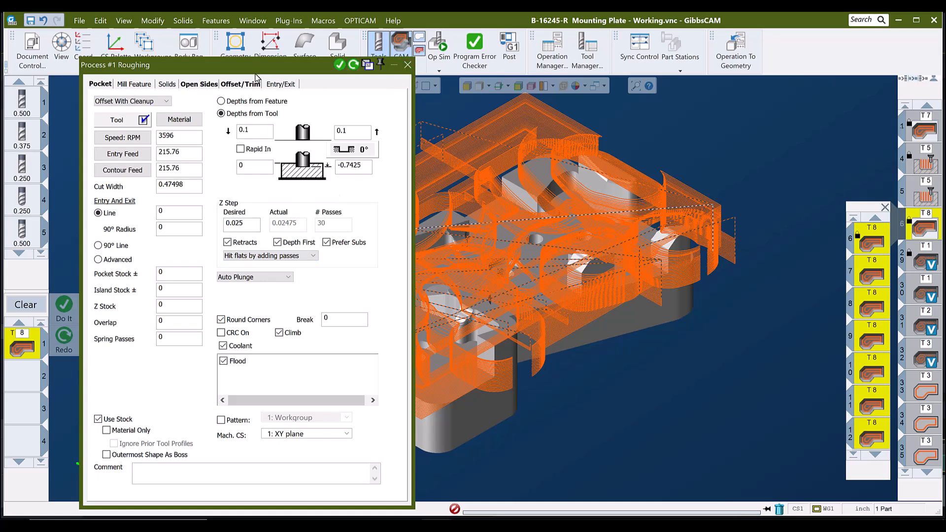
Step: Select the part body, examine the surface stock in the process's solids settings and close the process
{"action": "left_click", "coordinate": [167, 85]}
{"action": "left_click", "coordinate": [503, 239]}
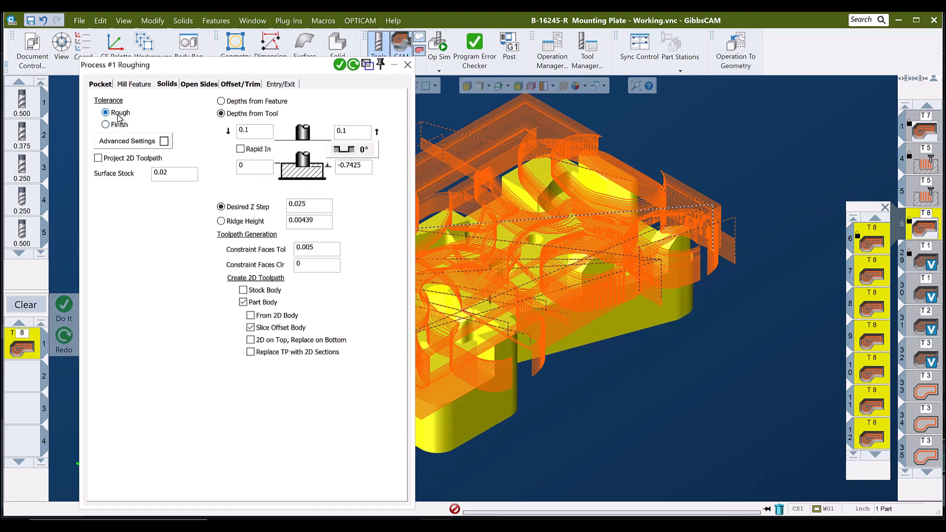
{"action": "double_click", "coordinate": [160, 172]}
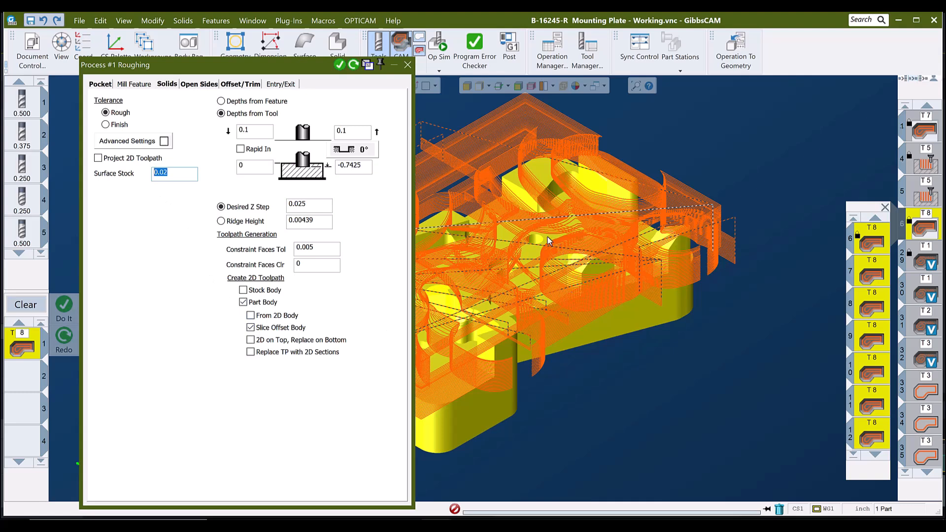
{"action": "left_click", "coordinate": [407, 66]}
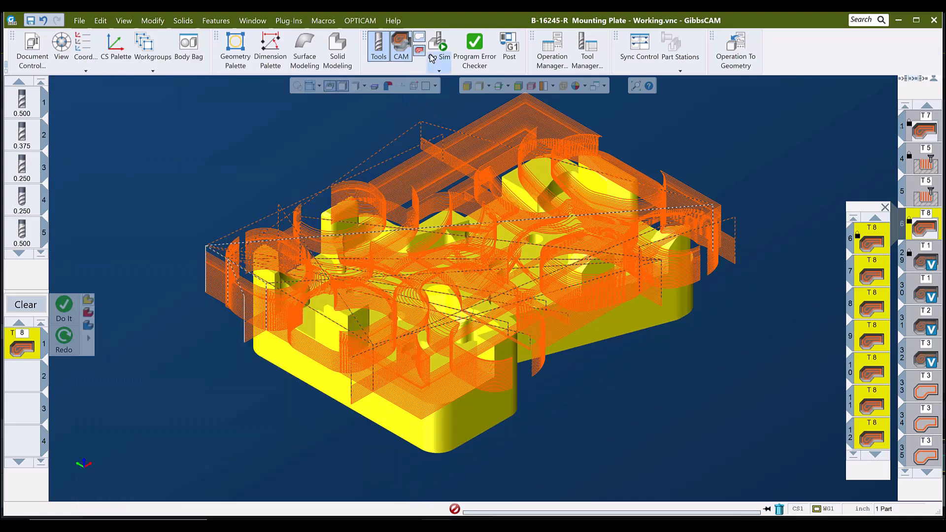
Step: Replay the tool 8 roughing simulation from the start at a higher speed and stop it partway
{"action": "left_click", "coordinate": [439, 47]}
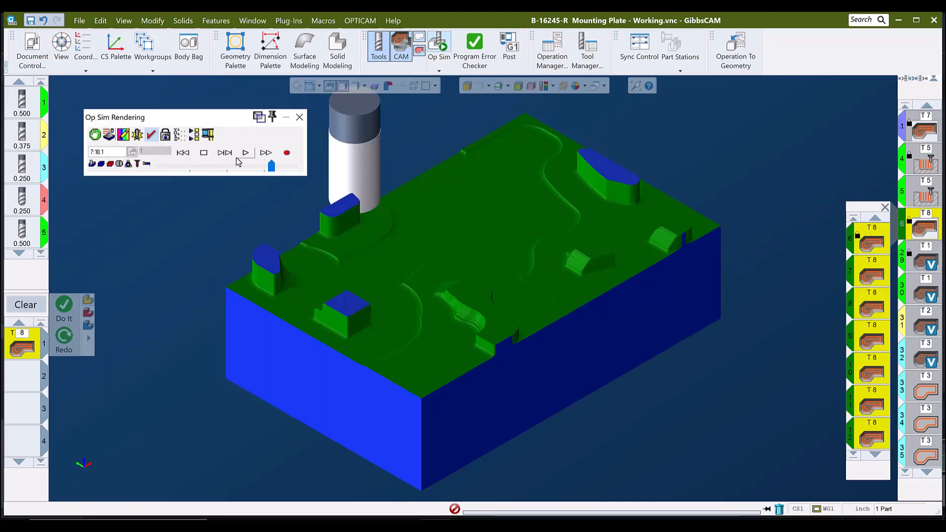
{"action": "left_click", "coordinate": [183, 153]}
{"action": "left_click", "coordinate": [245, 153]}
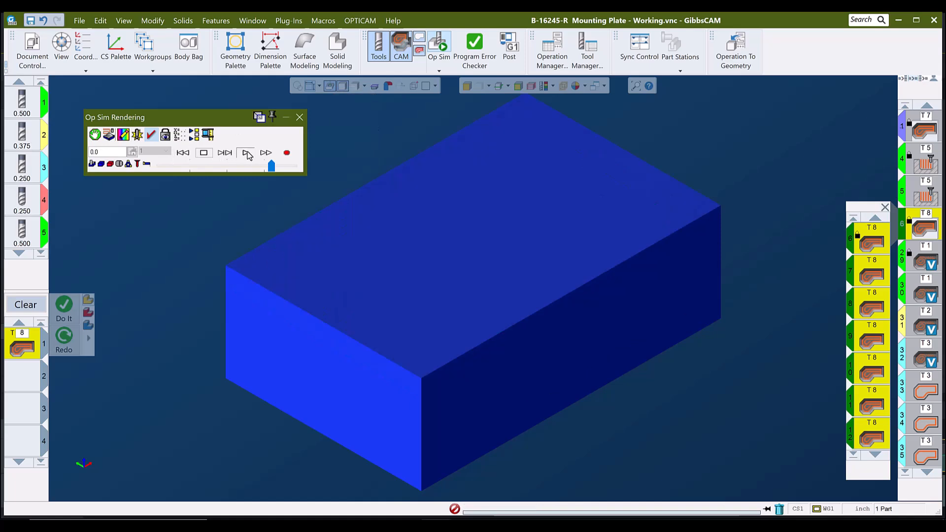
{"action": "left_click_drag", "start_coordinate": [272, 167], "coordinate": [276, 167]}
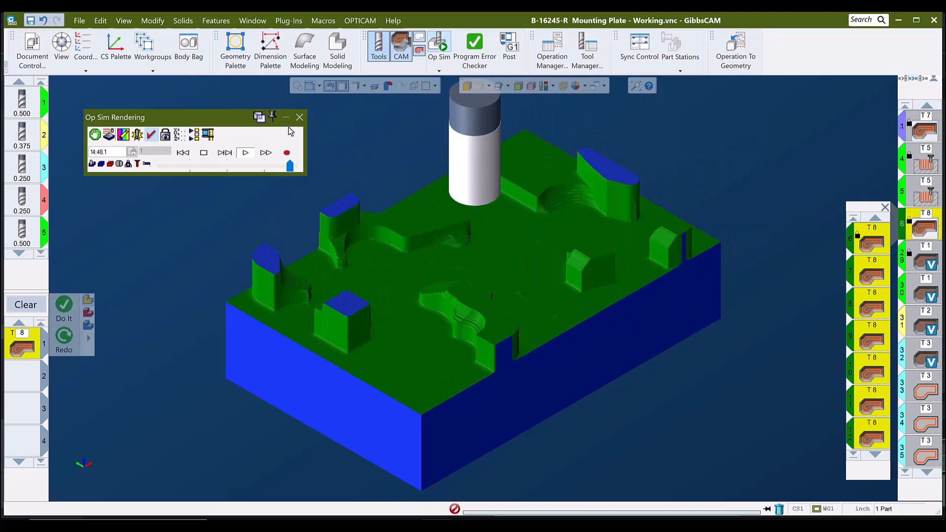
{"action": "left_click", "coordinate": [204, 152]}
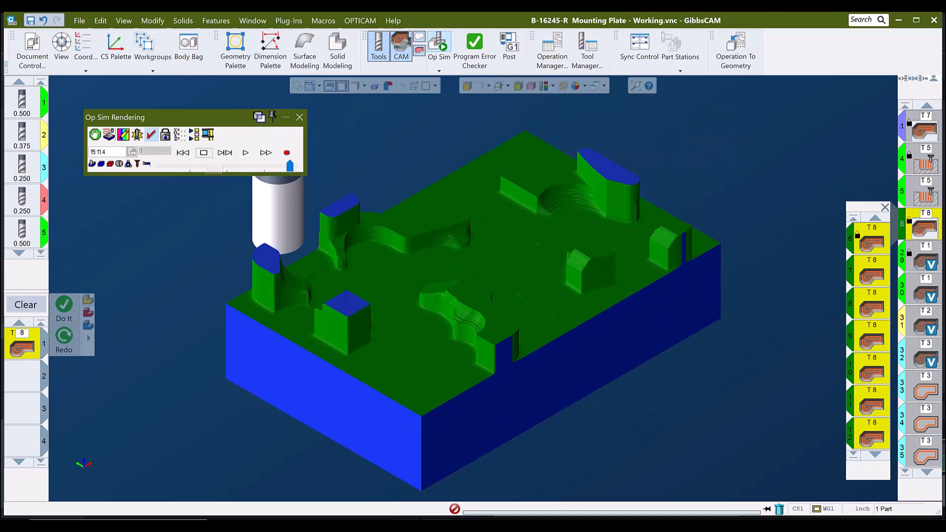
Step: Switch to the HFM - Slot.vnc part and run its cutting simulation at a reduced playback speed
{"action": "mouse_move", "coordinate": [440, 525]}
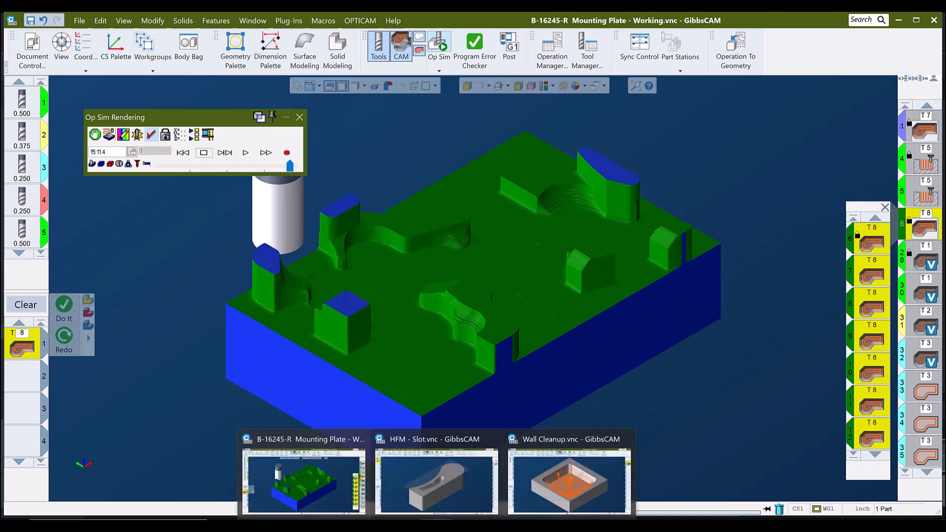
{"action": "left_click", "coordinate": [440, 483]}
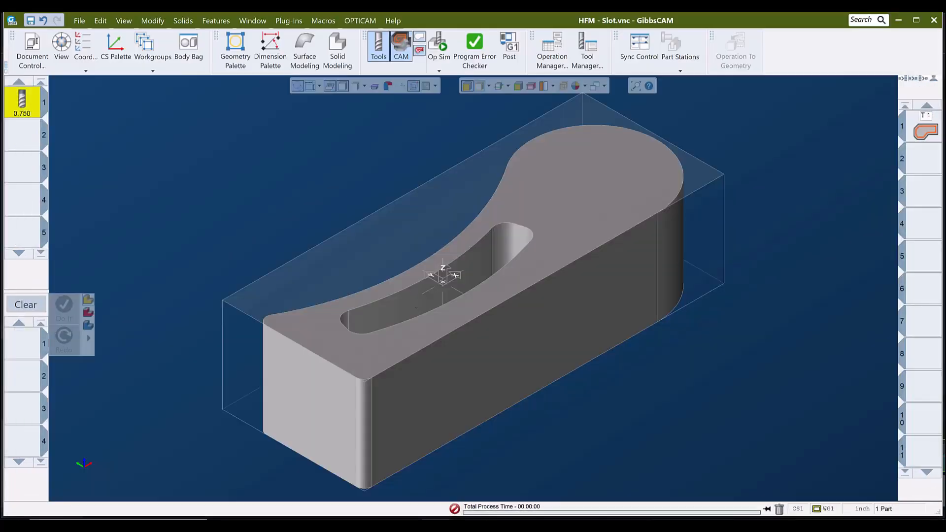
{"action": "left_click", "coordinate": [438, 44]}
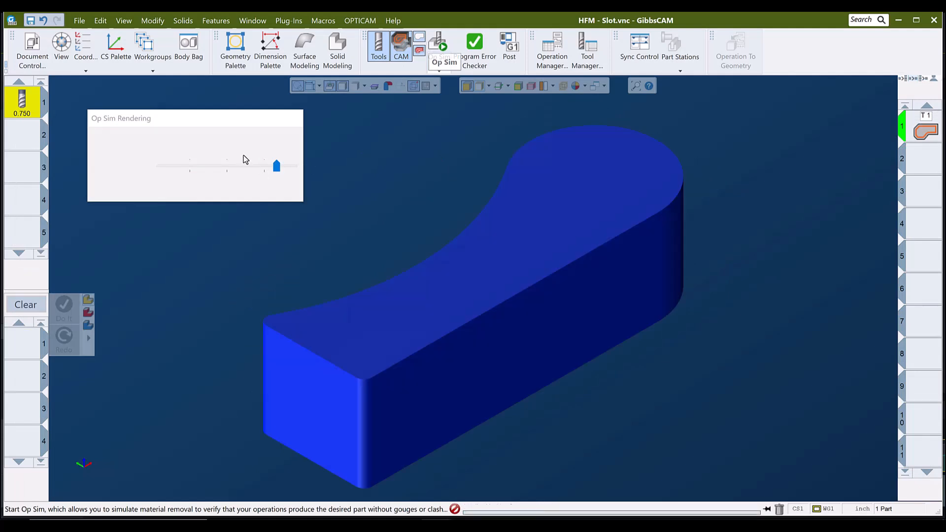
{"action": "left_click", "coordinate": [246, 166]}
{"action": "left_click", "coordinate": [245, 152]}
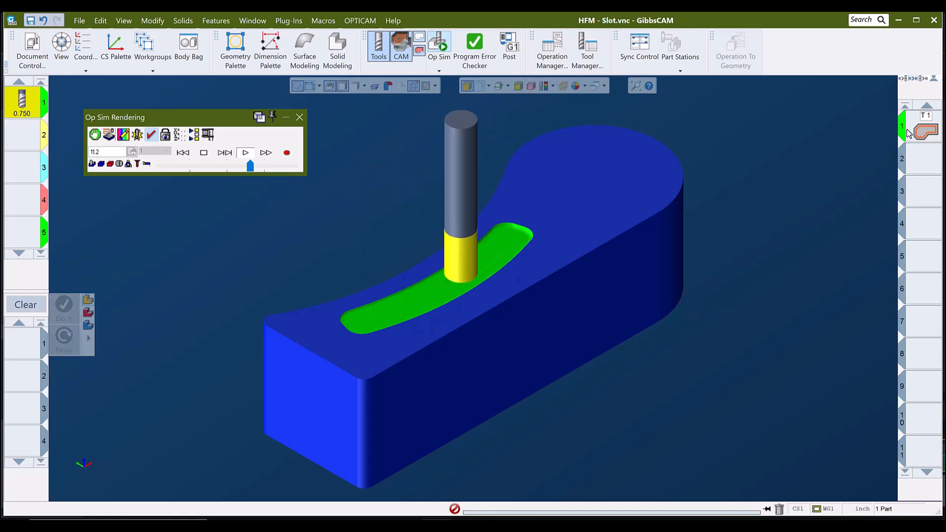
Step: Open the slot's contour process, review its desired Z step and close it
{"action": "double_click", "coordinate": [924, 131]}
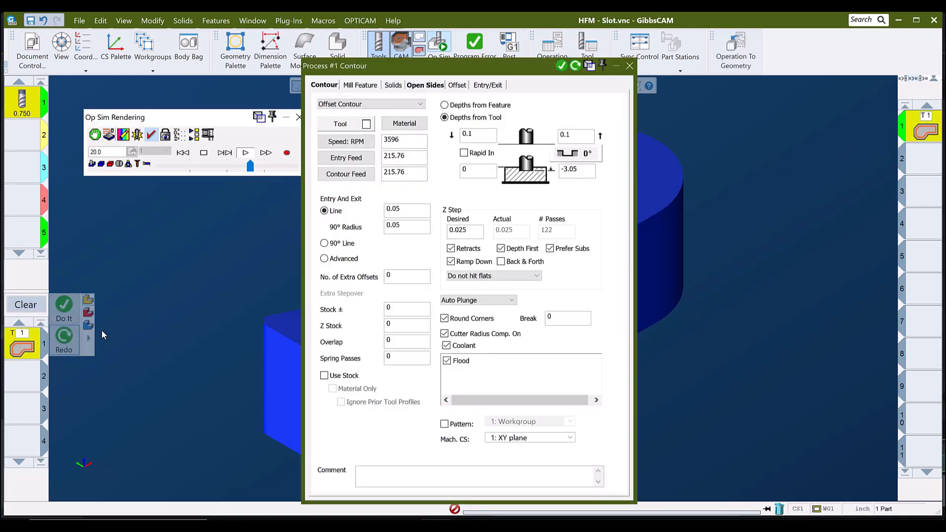
{"action": "left_click_drag", "start_coordinate": [475, 231], "coordinate": [430, 229]}
{"action": "left_click", "coordinate": [629, 66]}
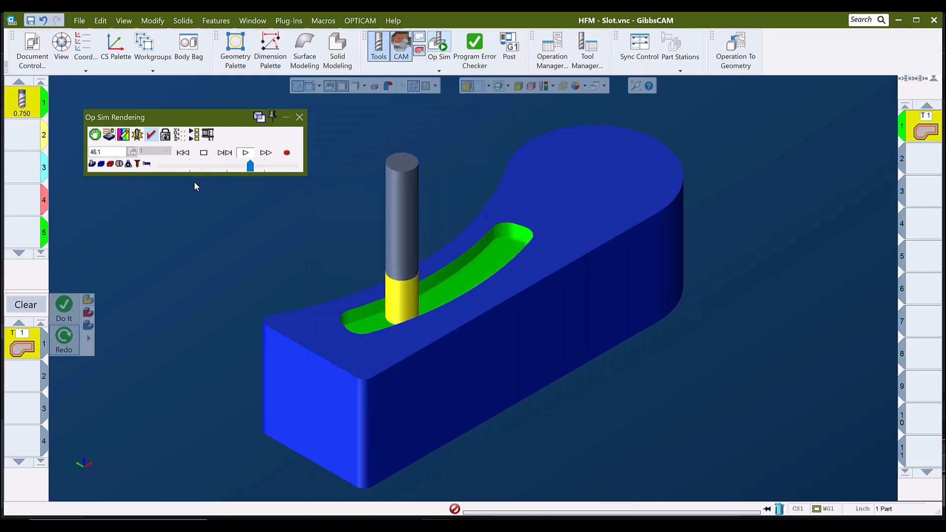
Step: Adjust the speed to finish the slot simulation, inspect the cut slot from above and isometrically, and exit the simulation
{"action": "left_click", "coordinate": [273, 166]}
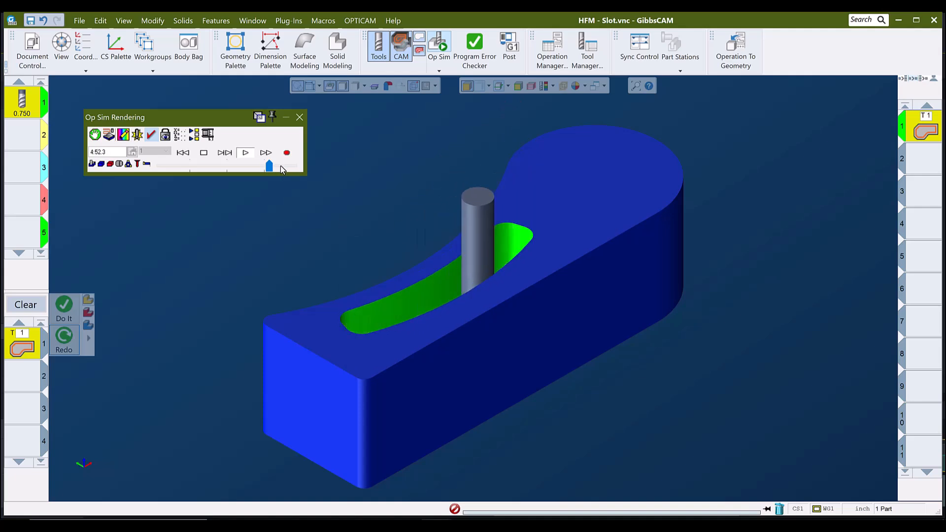
{"action": "left_click_drag", "start_coordinate": [272, 167], "coordinate": [258, 167]}
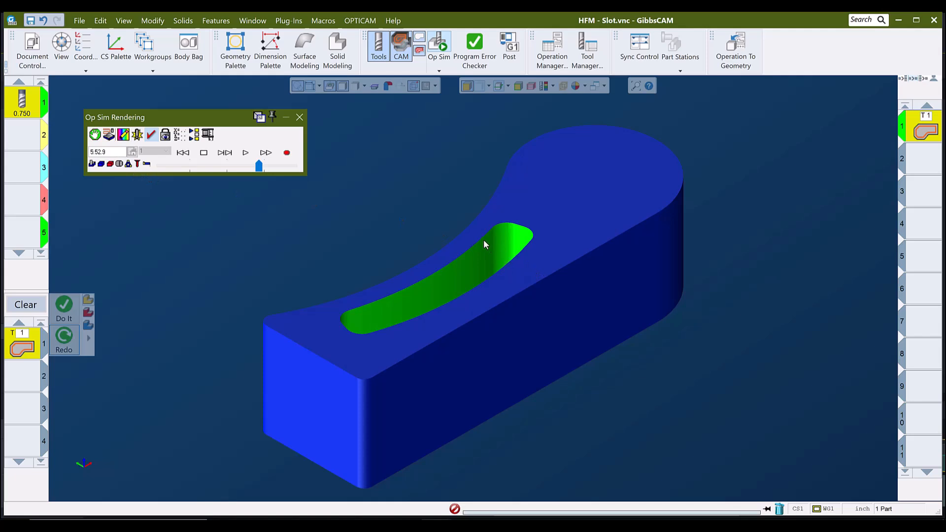
{"action": "key", "text": "ctrl+h"}
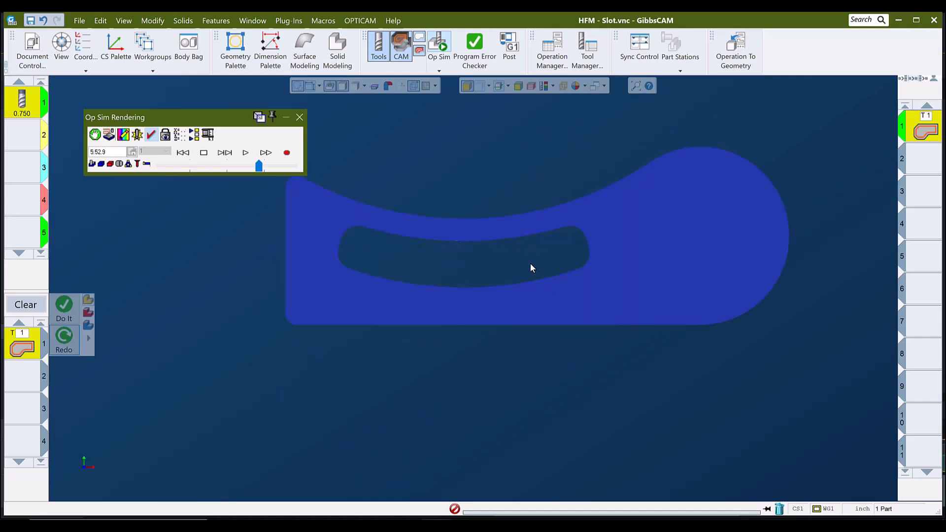
{"action": "key", "text": "ctrl+i"}
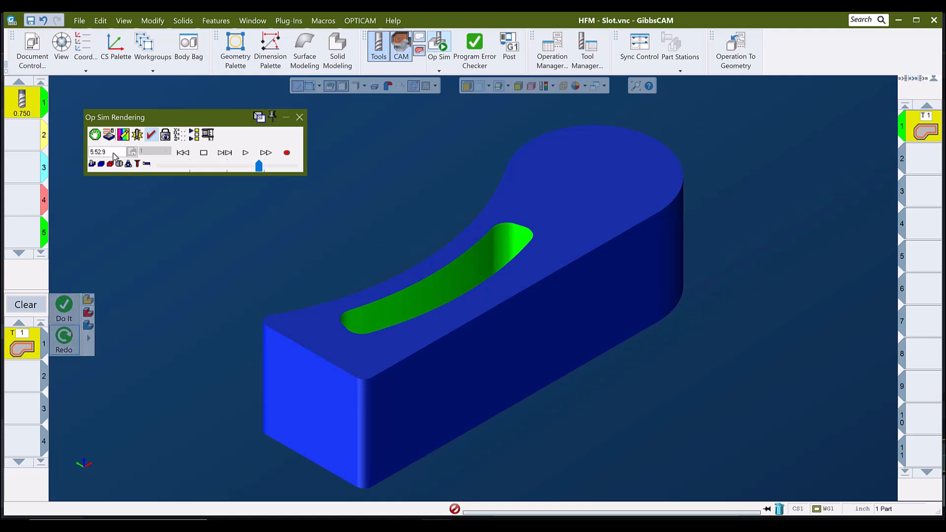
{"action": "left_click", "coordinate": [299, 117]}
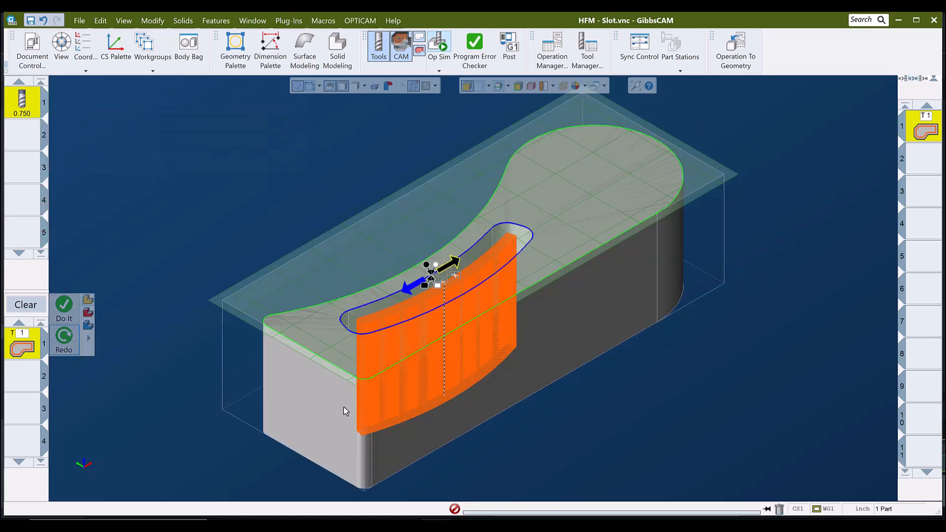
Step: Return to the B-16245-R Mounting Plate part and resume the tool 8 roughing simulation
{"action": "mouse_move", "coordinate": [349, 512]}
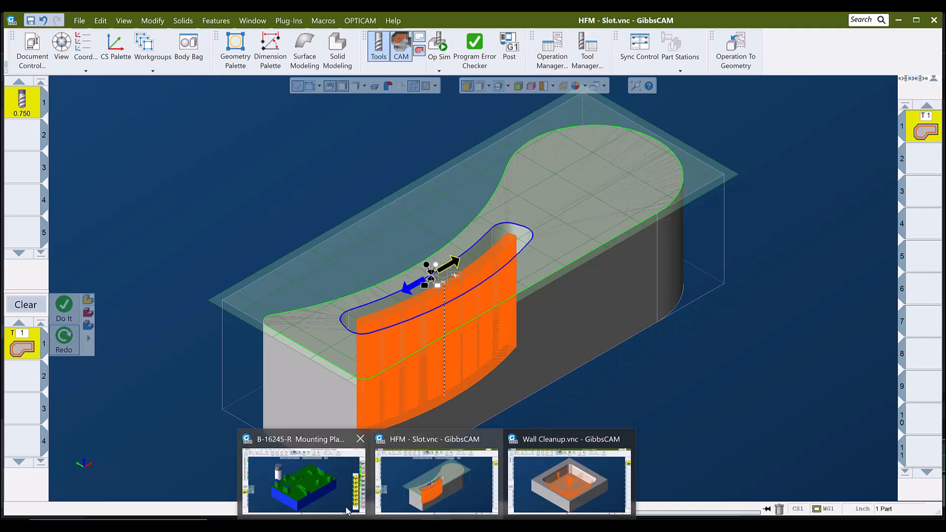
{"action": "left_click", "coordinate": [296, 487]}
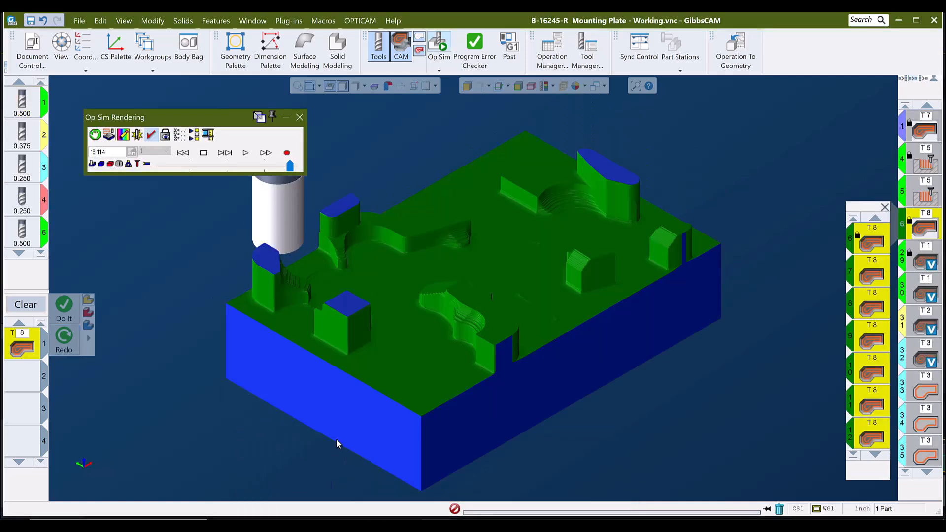
{"action": "left_click", "coordinate": [245, 152]}
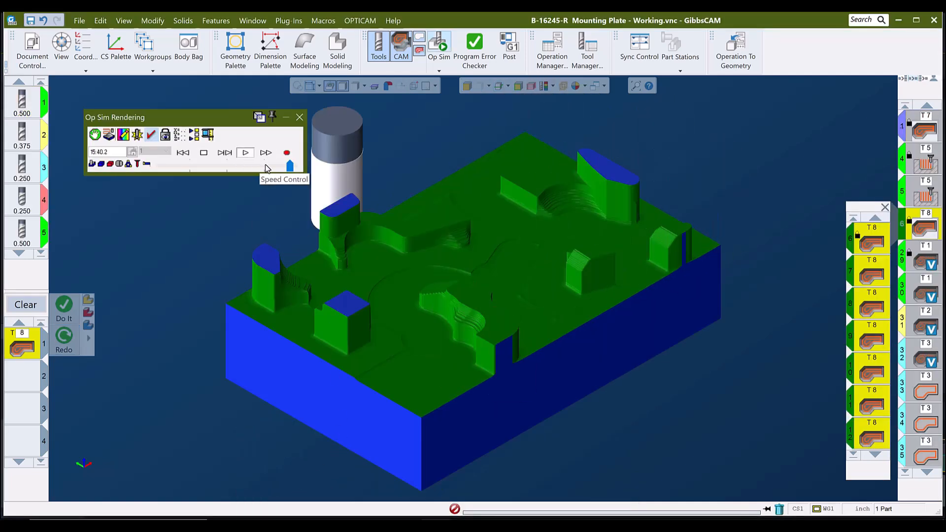
Step: Lower the playback speed and let the tool 8 roughing simulation finish
{"action": "left_click", "coordinate": [266, 166]}
{"action": "left_click", "coordinate": [274, 165]}
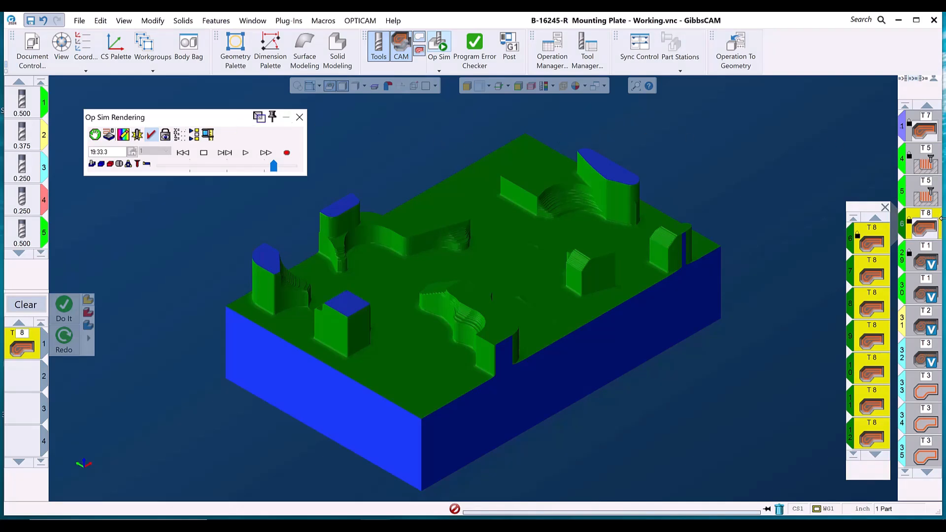
Step: Deactivate the tool 8 roughing operations and activate the tool 1 VoluMill operation 29 for simulation
{"action": "right_click", "coordinate": [928, 235]}
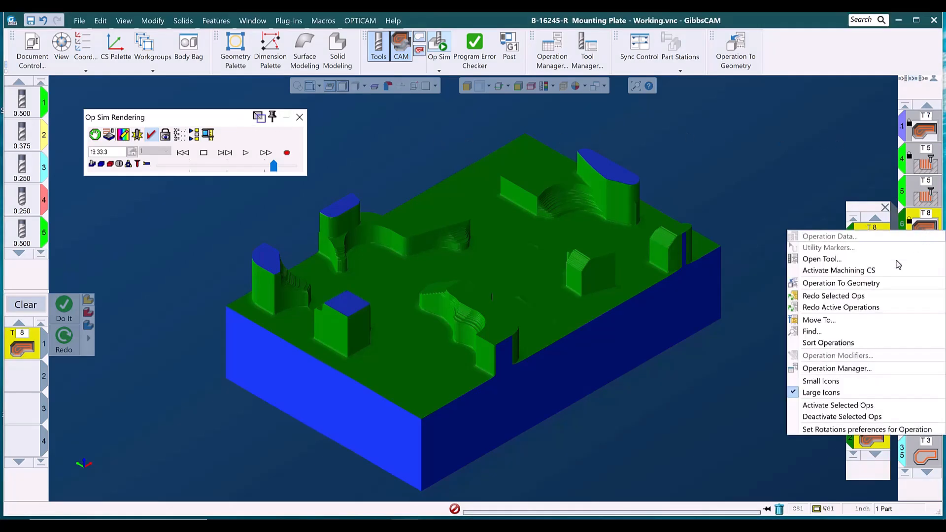
{"action": "left_click", "coordinate": [837, 416]}
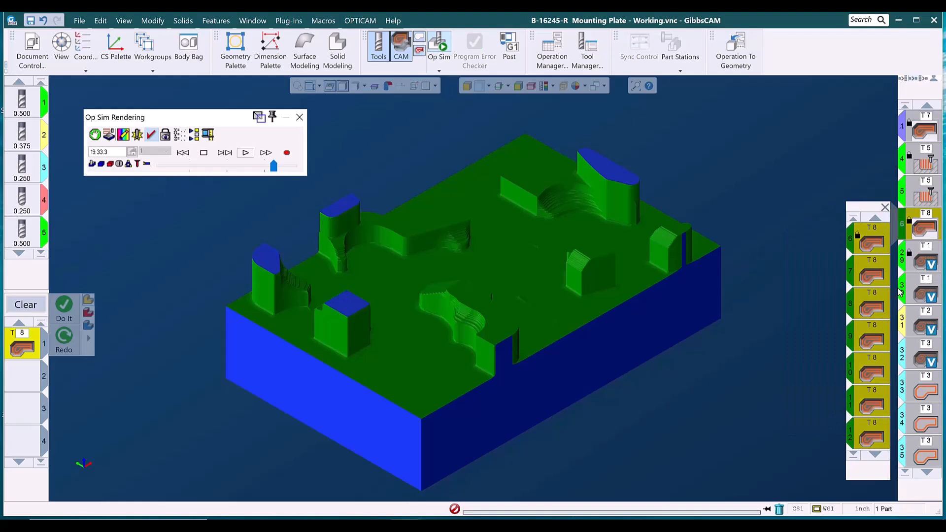
{"action": "right_click", "coordinate": [921, 263]}
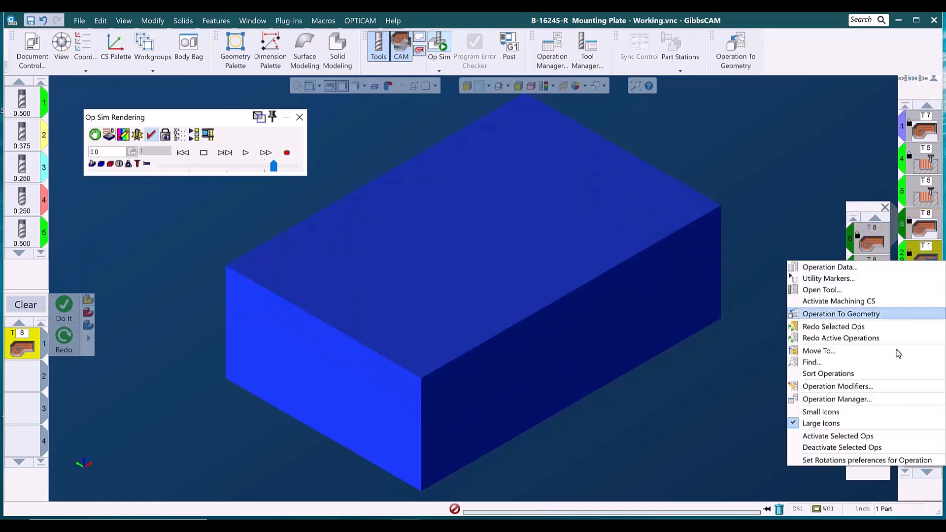
{"action": "left_click", "coordinate": [848, 436]}
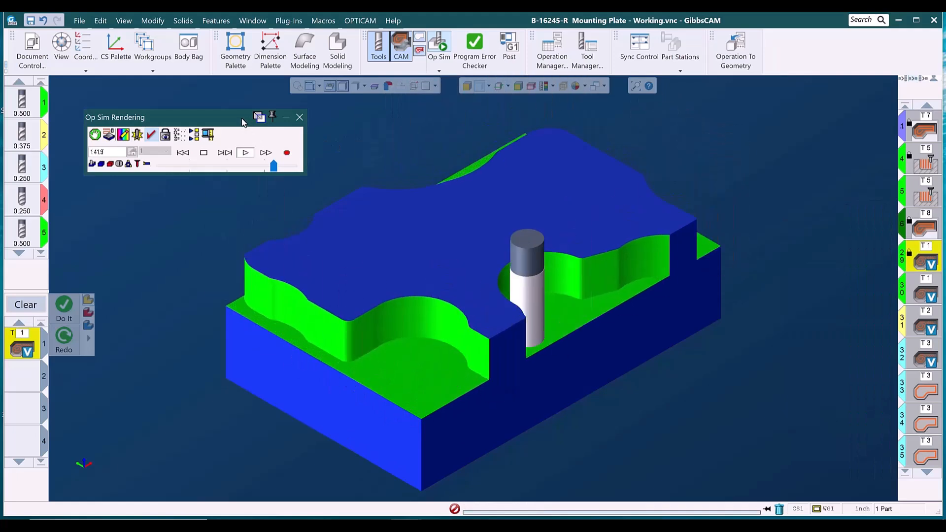
Step: Open the tool 1 VoluMill process, review its desired Z step and cut width, and close it
{"action": "double_click", "coordinate": [29, 345]}
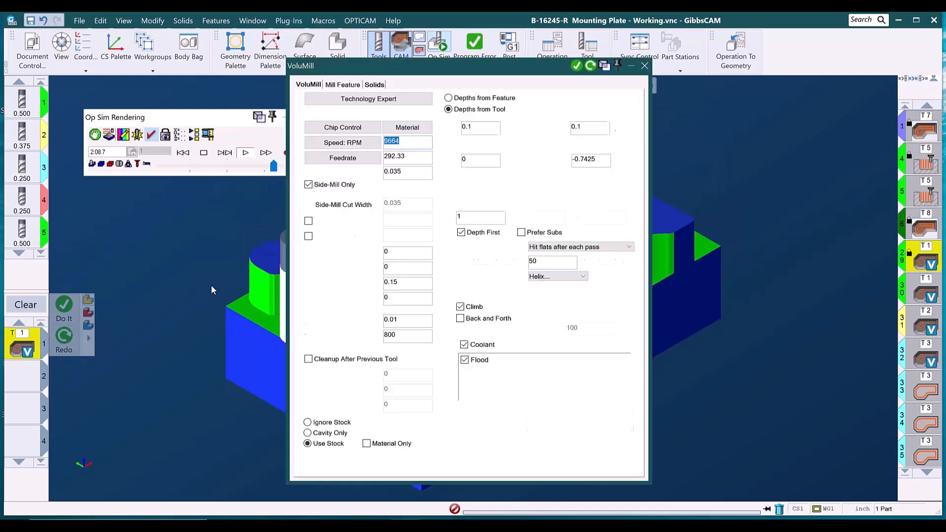
{"action": "left_click", "coordinate": [459, 217]}
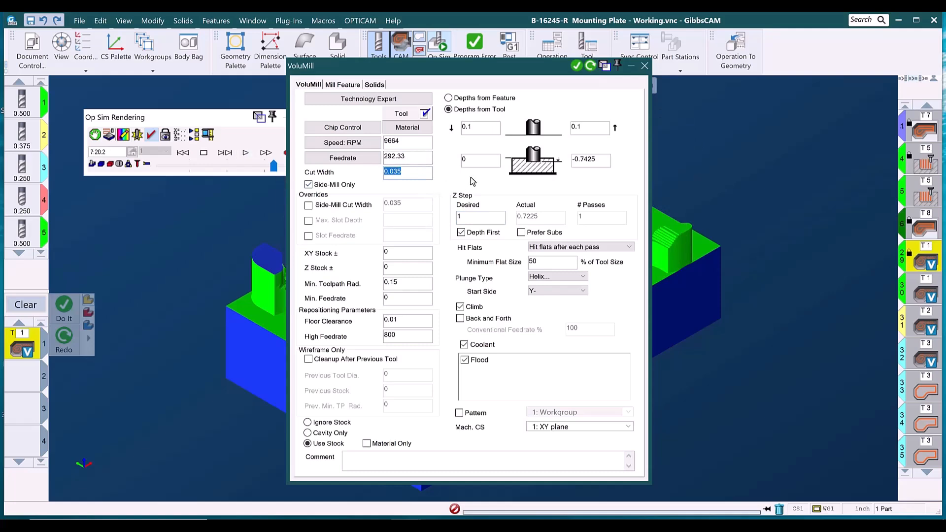
{"action": "left_click", "coordinate": [643, 66]}
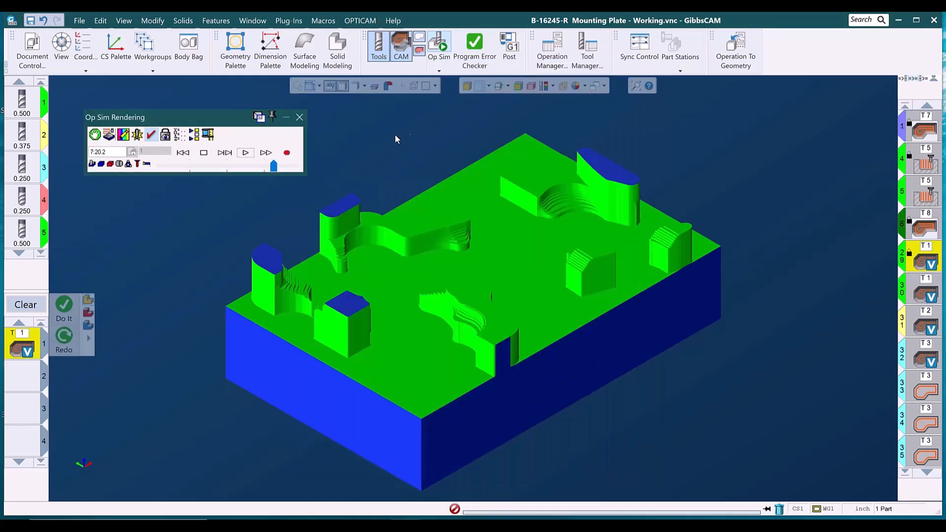
Step: Restart the tool 1 VoluMill simulation from the beginning at a slower playback speed
{"action": "left_click", "coordinate": [183, 152]}
{"action": "left_click", "coordinate": [242, 168]}
{"action": "left_click", "coordinate": [246, 152]}
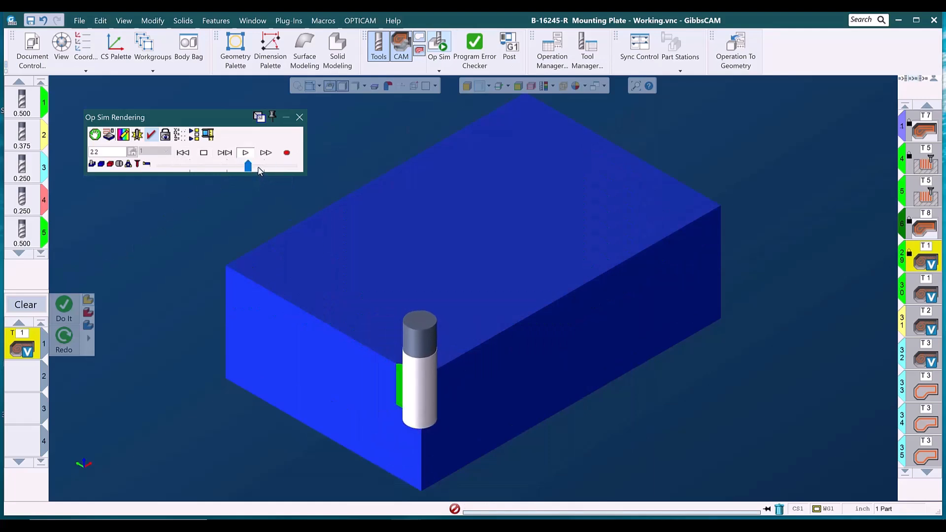
{"action": "left_click", "coordinate": [254, 166]}
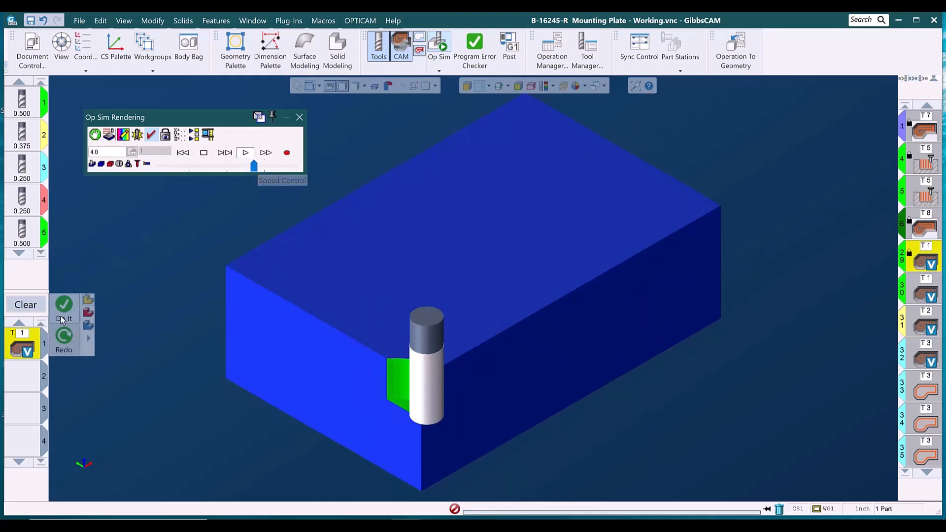
Step: Reopen the VoluMill process beside the running simulation, review its spindle speed and feedrate, and close it
{"action": "double_click", "coordinate": [30, 350]}
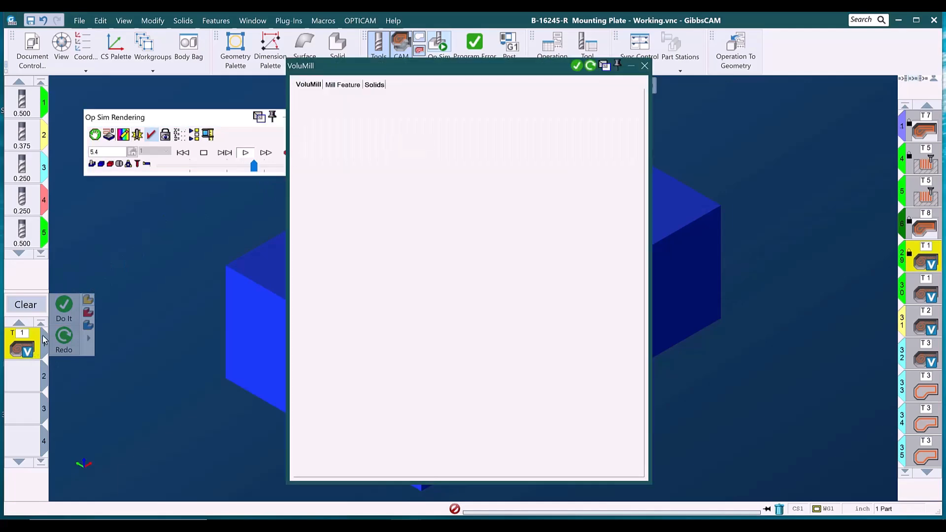
{"action": "left_click_drag", "start_coordinate": [422, 67], "coordinate": [220, 110]}
{"action": "middle_click_drag", "start_coordinate": [548, 290], "coordinate": [767, 227]}
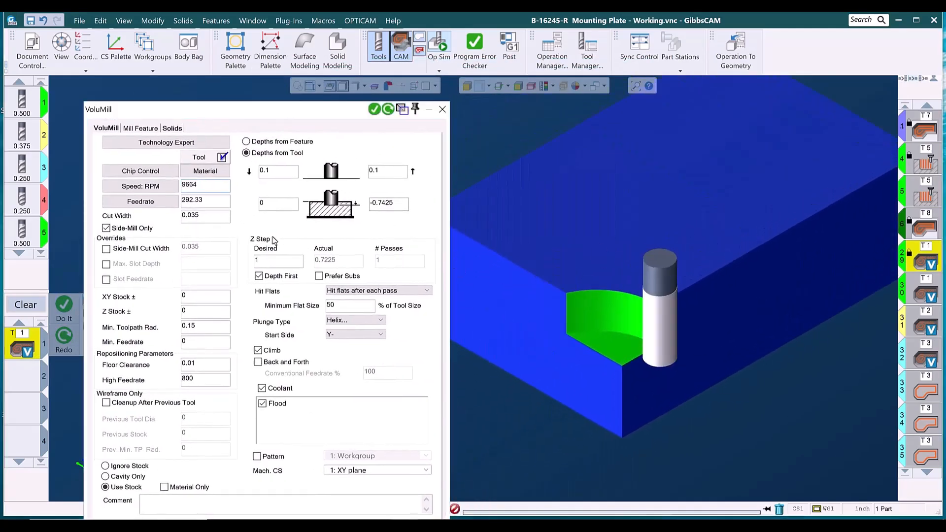
{"action": "left_click_drag", "start_coordinate": [203, 186], "coordinate": [175, 187]}
{"action": "key", "text": "Tab"}
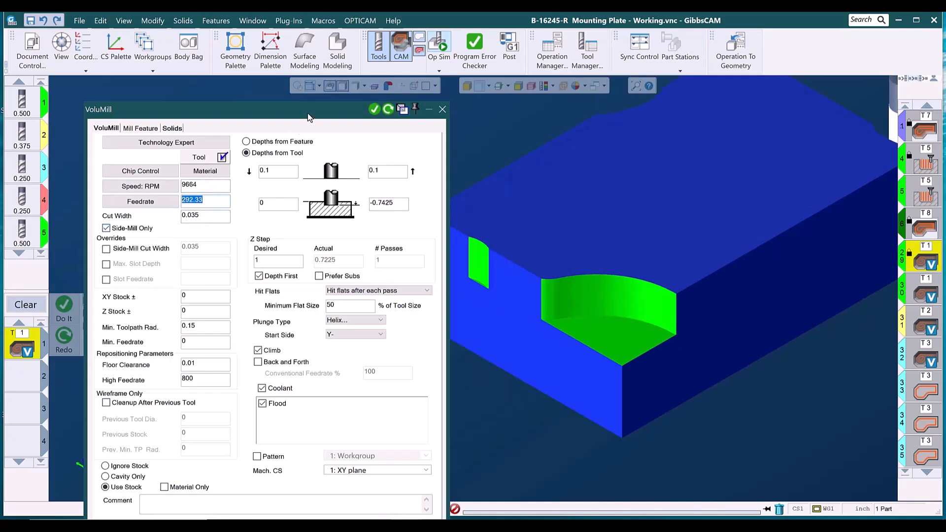
{"action": "left_click", "coordinate": [442, 109]}
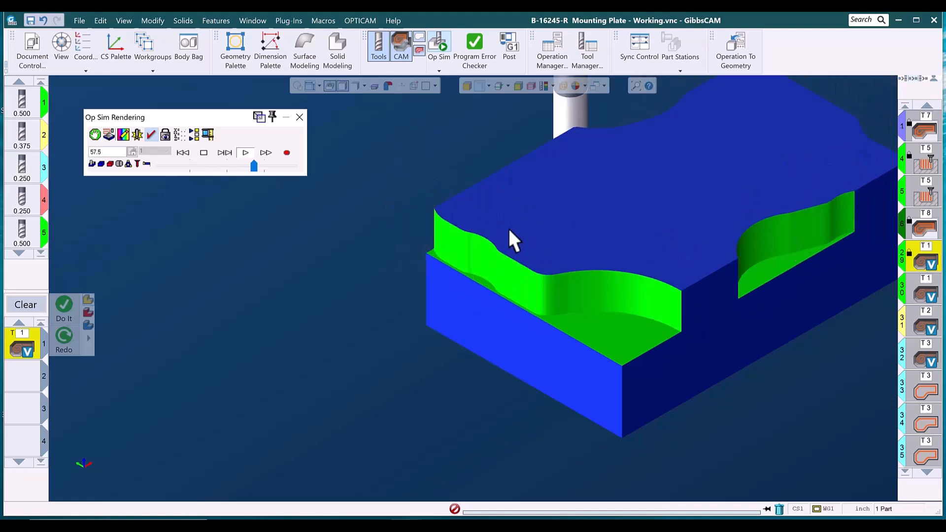
Step: Raise the playback speed in stages to watch the VoluMill simulation clear the rest of the plate
{"action": "middle_click_drag", "start_coordinate": [509, 238], "coordinate": [395, 285]}
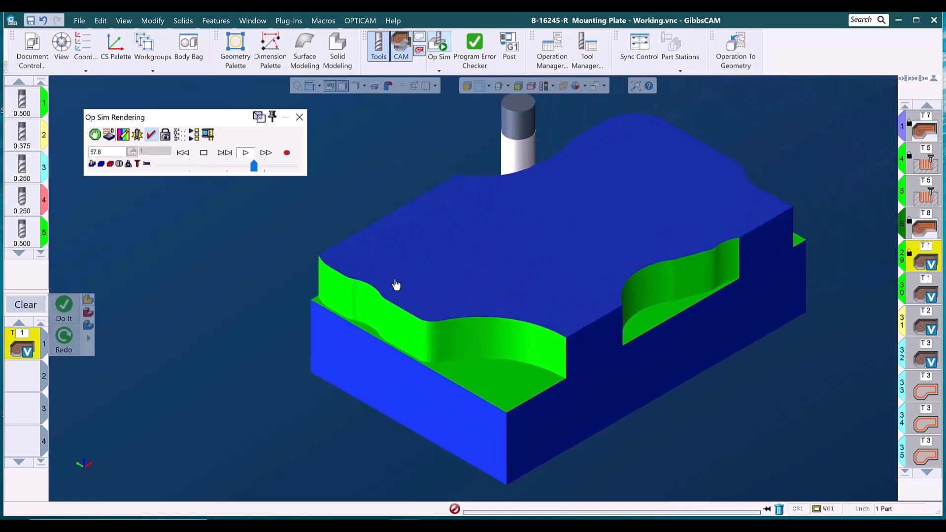
{"action": "left_click", "coordinate": [261, 166]}
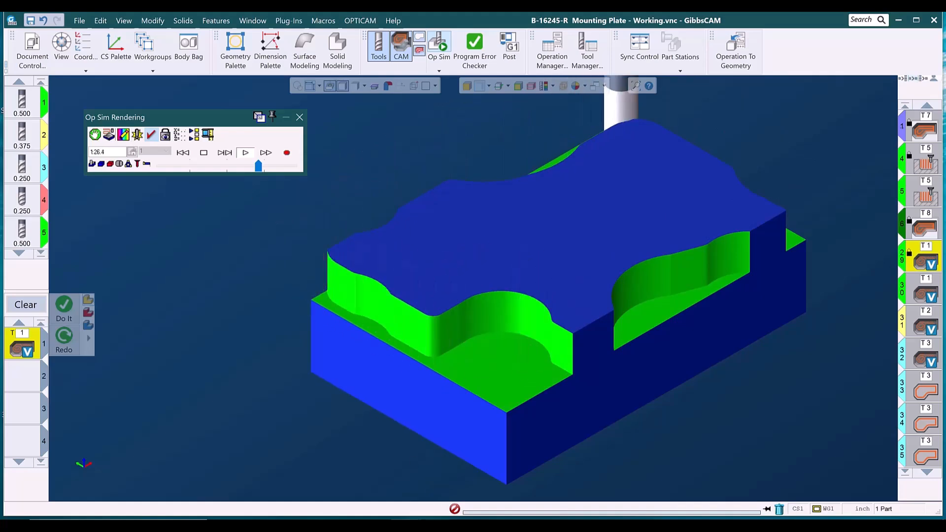
{"action": "mouse_move", "coordinate": [437, 526]}
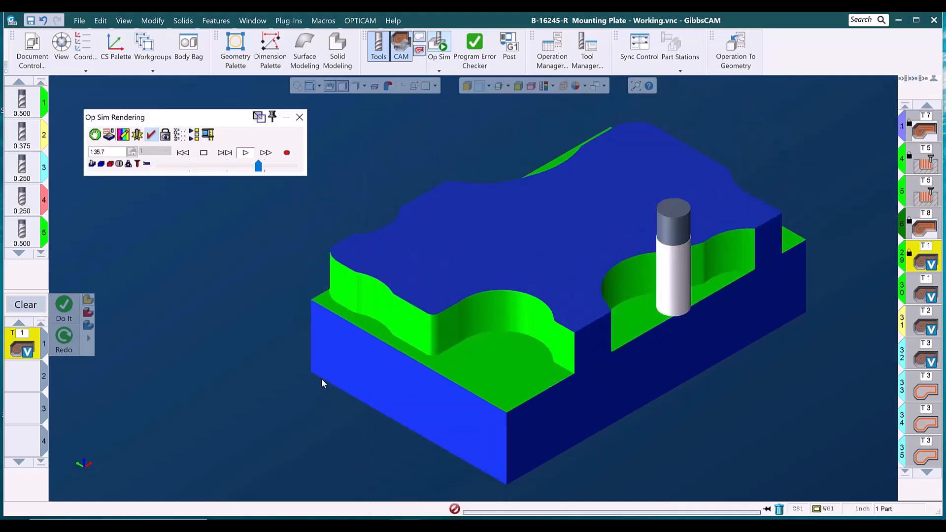
{"action": "left_click", "coordinate": [268, 167]}
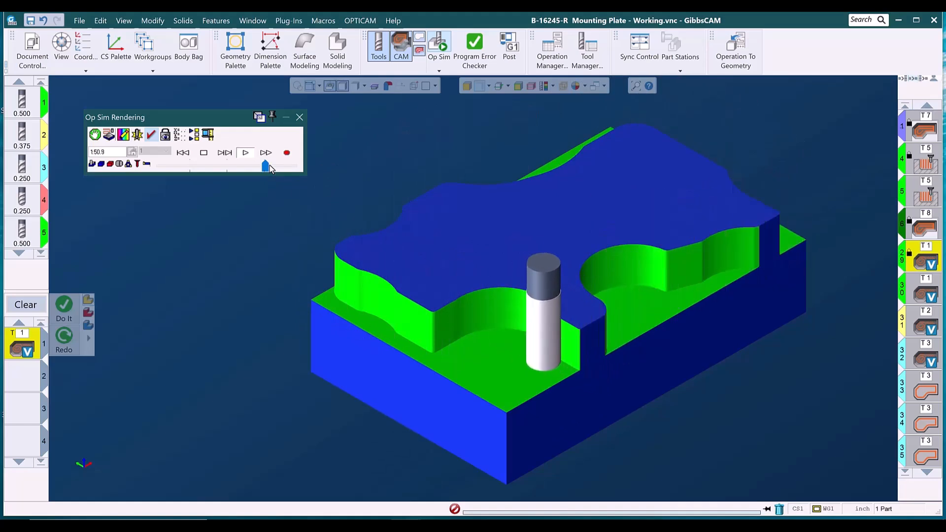
{"action": "left_click_drag", "start_coordinate": [270, 164], "coordinate": [273, 164]}
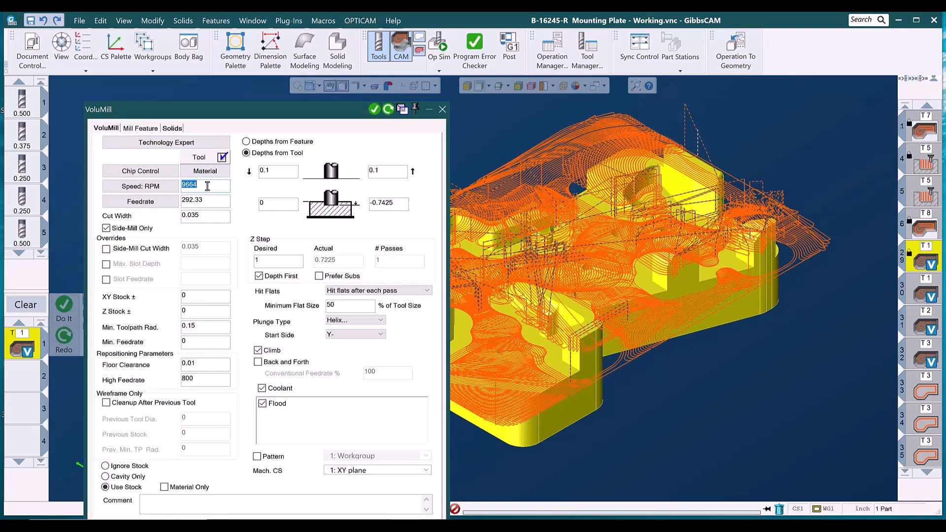
Step: Open the VoluMill chip thickness calculator, review what it can calculate, and close it without applying parameters
{"action": "left_click", "coordinate": [163, 173]}
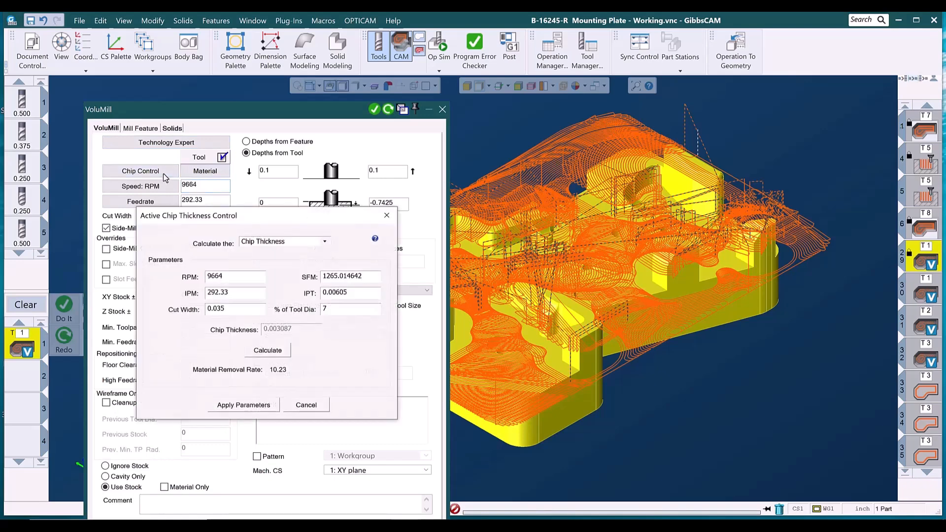
{"action": "left_click", "coordinate": [326, 242]}
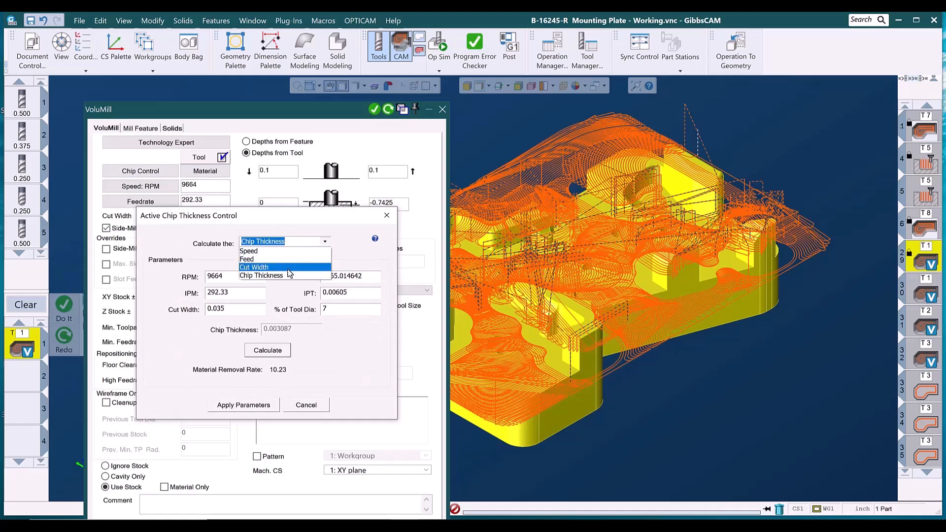
{"action": "left_click", "coordinate": [301, 218]}
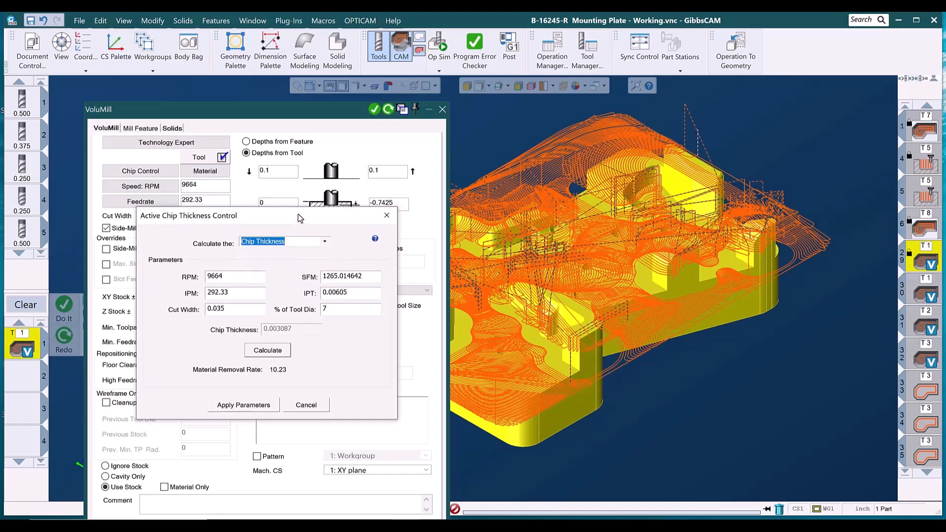
{"action": "left_click", "coordinate": [386, 218]}
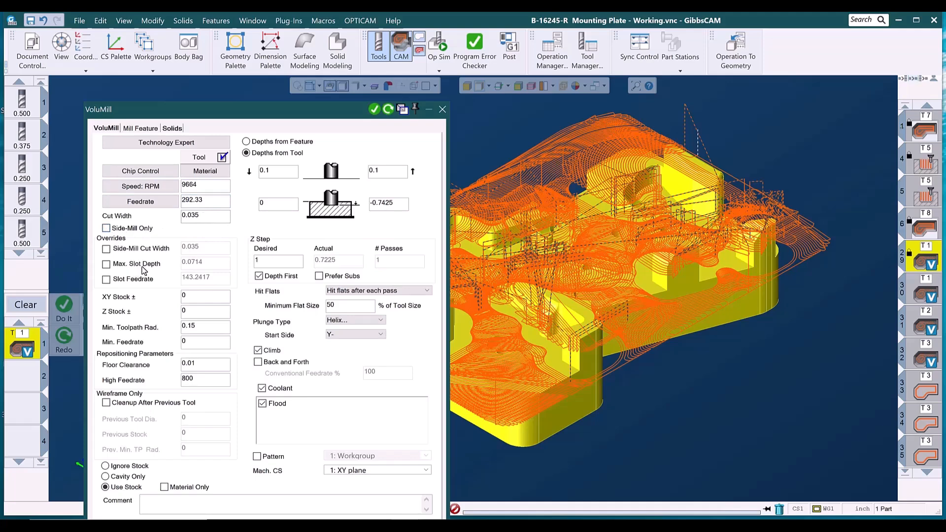
Step: Turn Side-Mill Only back on and review the XY and Z stock, minimum toolpath radius, floor clearance and high feedrate settings
{"action": "left_click", "coordinate": [106, 229]}
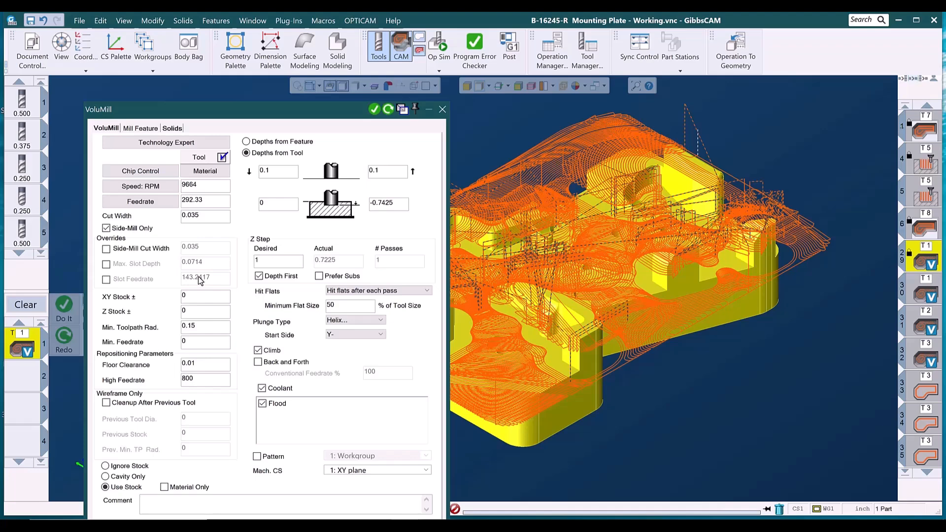
{"action": "double_click", "coordinate": [192, 296]}
{"action": "double_click", "coordinate": [197, 309]}
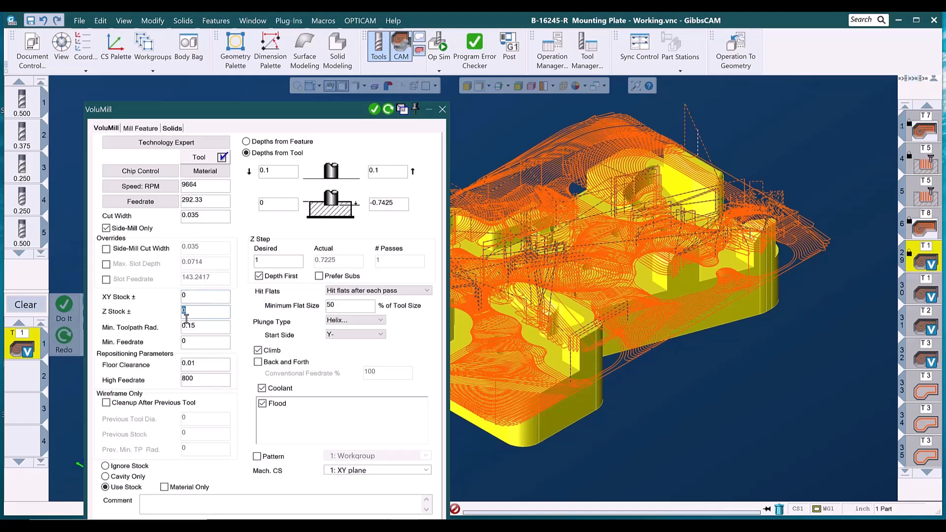
{"action": "double_click", "coordinate": [218, 328]}
{"action": "double_click", "coordinate": [192, 364]}
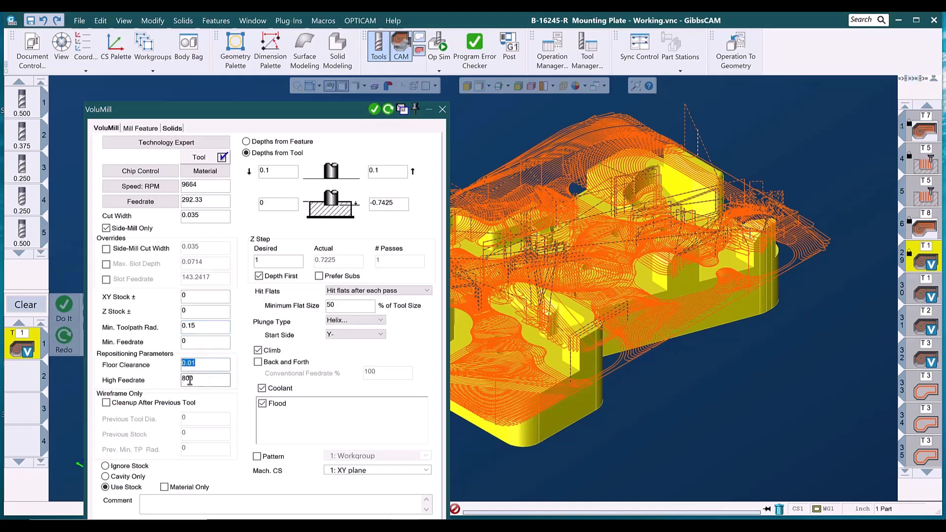
{"action": "key", "text": "Tab"}
{"action": "double_click", "coordinate": [199, 364]}
{"action": "key", "text": "Tab"}
Step: Review the VoluMill process's solids tolerance and surface stock, toggle Wall Cleanup off and on, and examine its desired step
{"action": "left_click", "coordinate": [170, 128]}
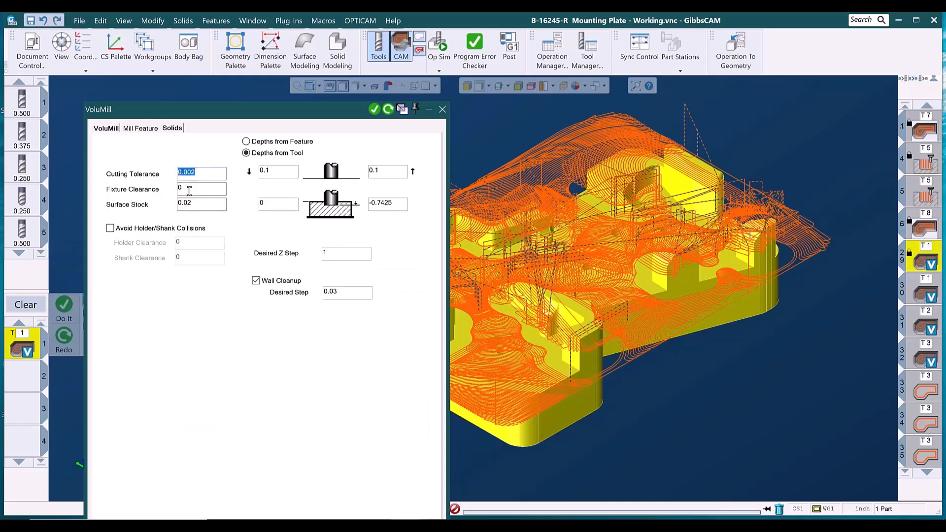
{"action": "key", "text": "Tab"}
{"action": "key", "text": "Tab"}
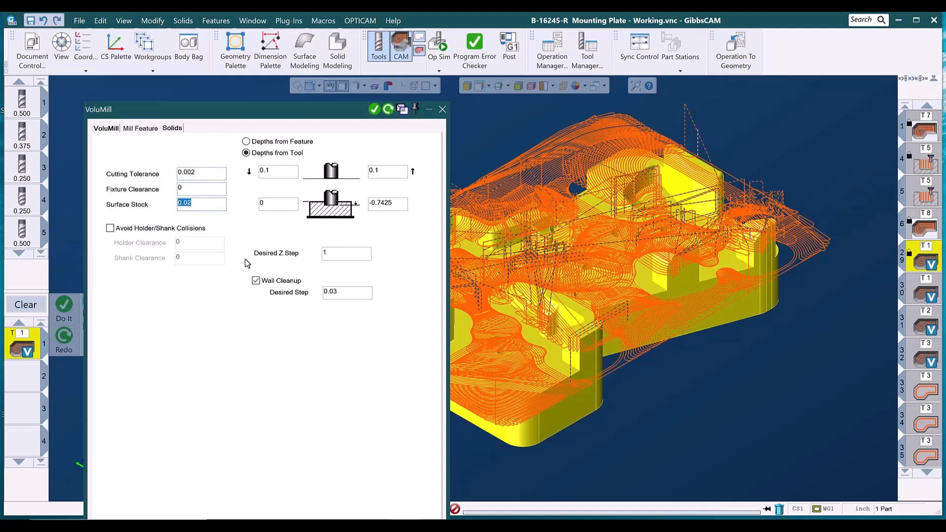
{"action": "left_click", "coordinate": [256, 281]}
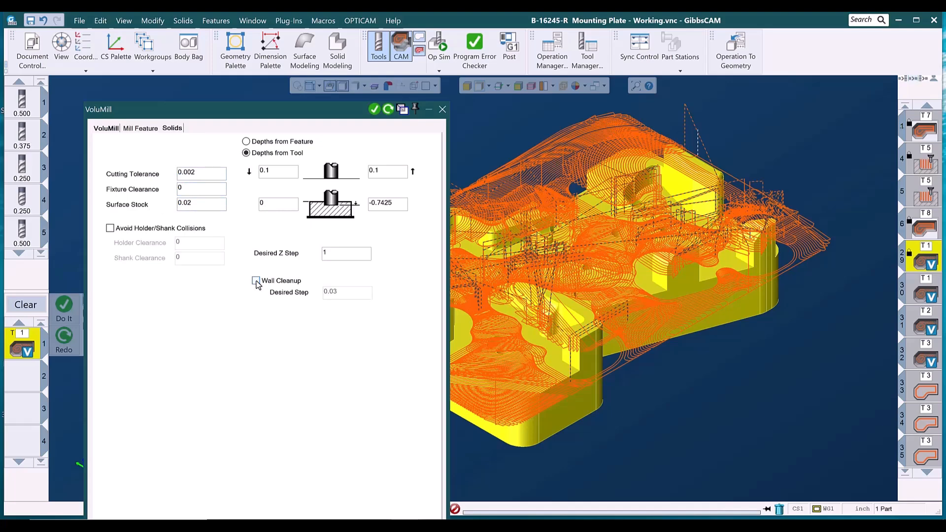
{"action": "left_click", "coordinate": [256, 281]}
{"action": "left_click_drag", "start_coordinate": [341, 291], "coordinate": [290, 287]}
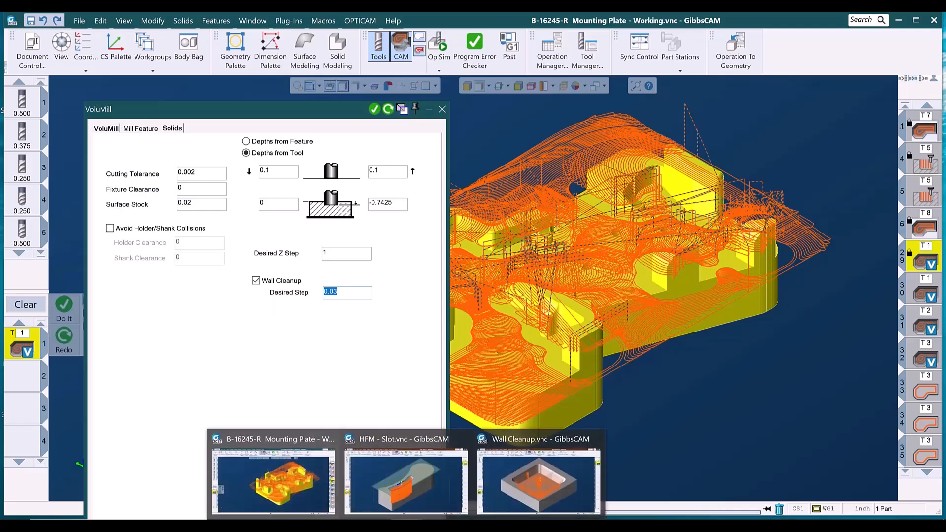
Step: Switch to the Wall Cleanup.vnc part, run its pocket simulation from the start at increased speed, and exit the simulation
{"action": "left_click", "coordinate": [539, 471]}
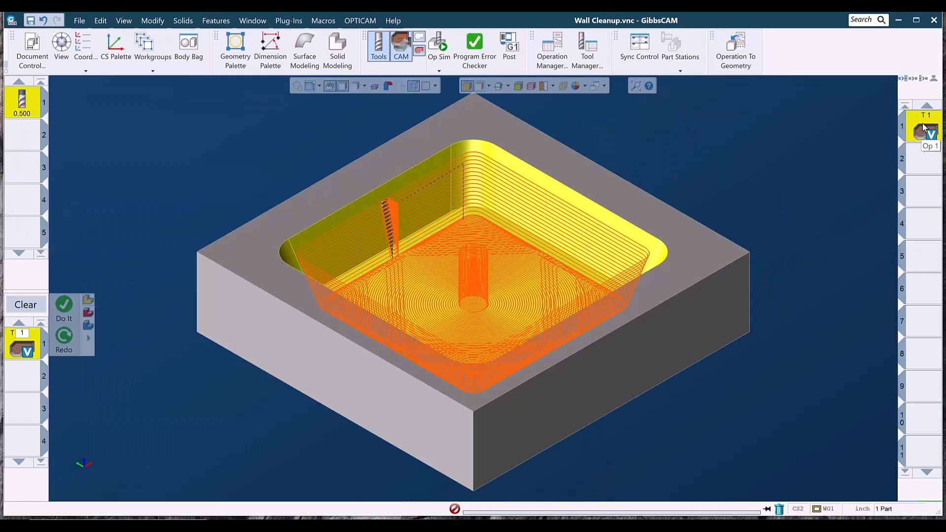
{"action": "left_click", "coordinate": [440, 44]}
{"action": "left_click", "coordinate": [183, 153]}
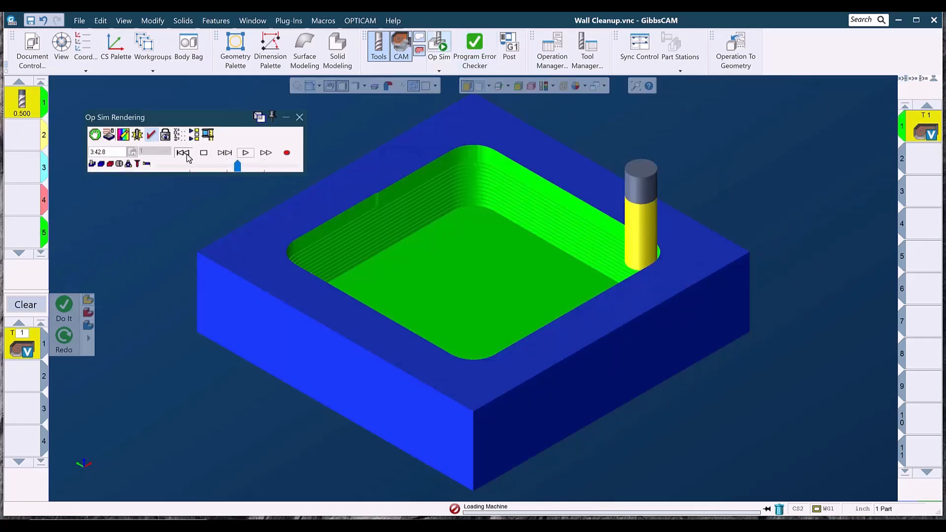
{"action": "left_click", "coordinate": [246, 153]}
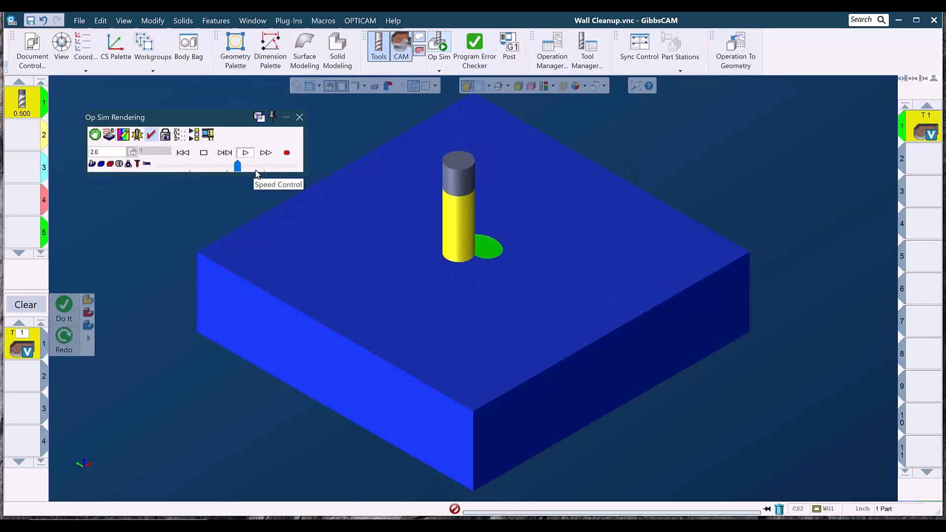
{"action": "left_click_drag", "start_coordinate": [239, 166], "coordinate": [284, 170]}
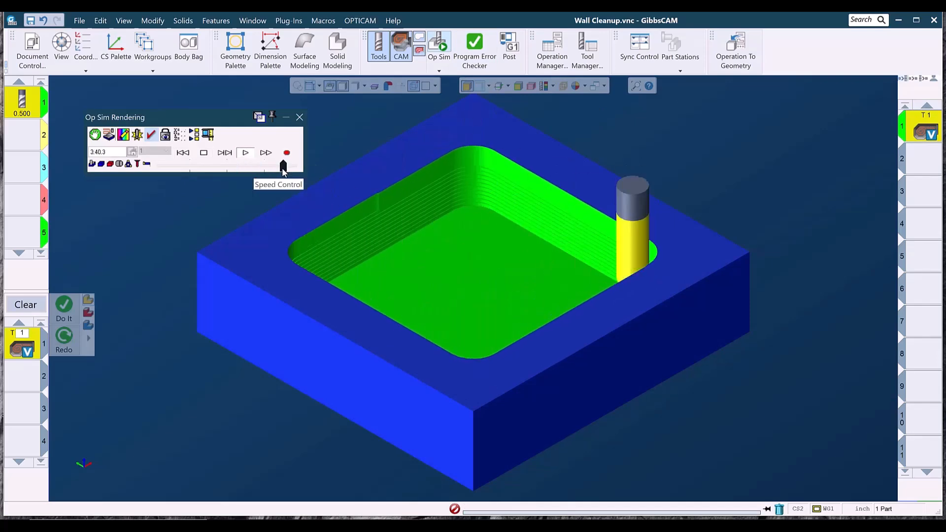
{"action": "left_click", "coordinate": [299, 117]}
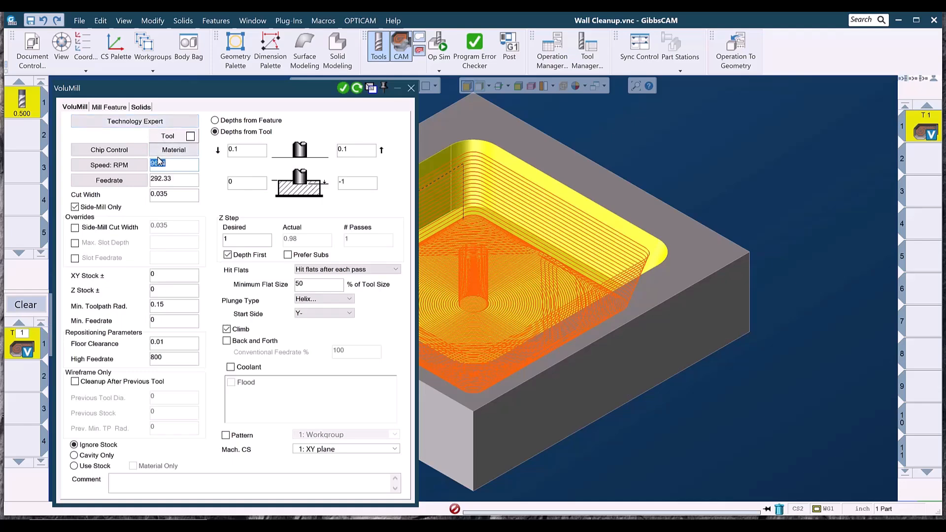
Step: Review the desired Z step, cutting tolerance and surface stock, switch Wall Cleanup off and regenerate the pocket's VoluMill toolpath
{"action": "double_click", "coordinate": [231, 241]}
{"action": "left_click", "coordinate": [143, 107]}
{"action": "left_click_drag", "start_coordinate": [178, 151], "coordinate": [152, 150]}
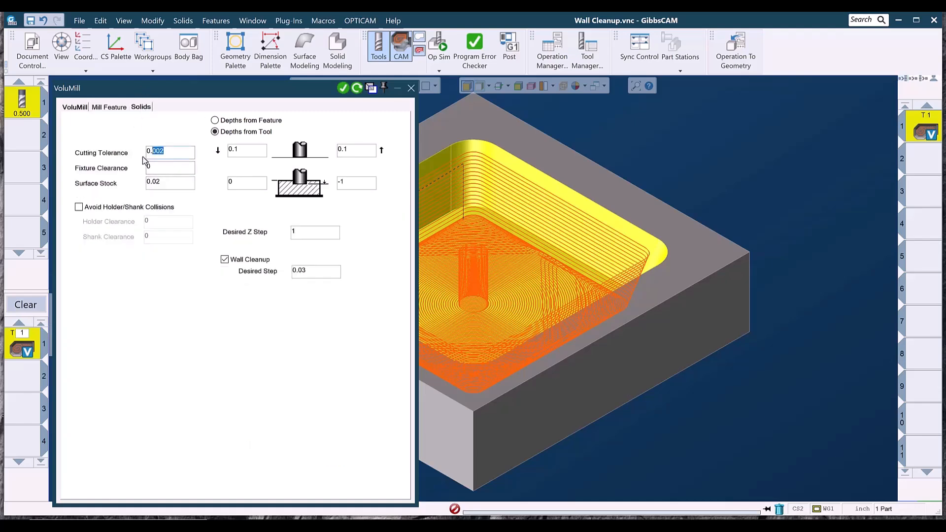
{"action": "double_click", "coordinate": [171, 183]}
{"action": "left_click", "coordinate": [224, 259]}
{"action": "left_click", "coordinate": [354, 90]}
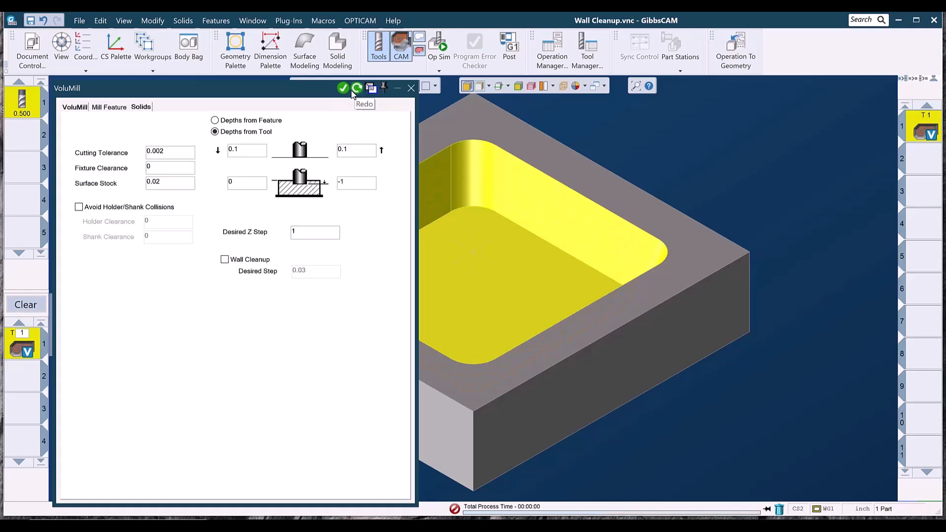
Step: Simulate the pocket's VoluMill toolpath without Wall Cleanup and close the simulation
{"action": "middle_click_drag", "start_coordinate": [524, 262], "coordinate": [647, 256]}
{"action": "left_click", "coordinate": [433, 44]}
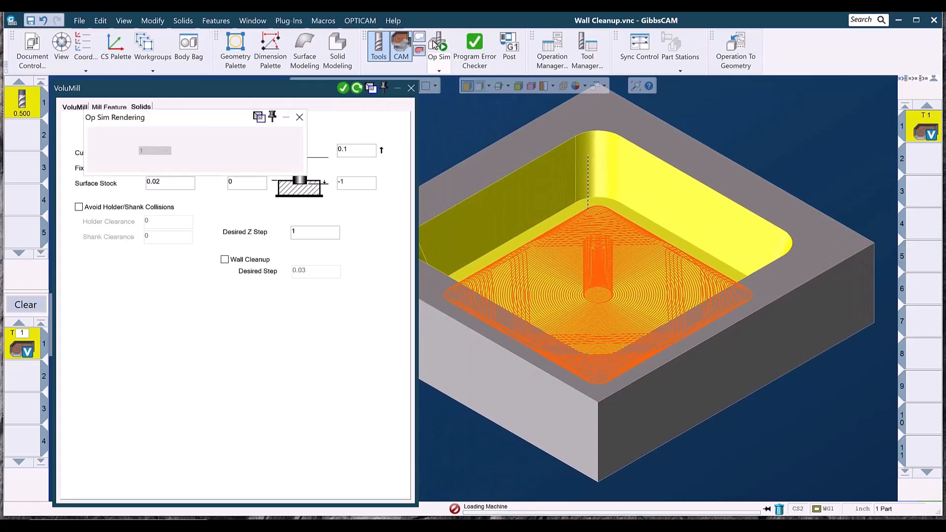
{"action": "left_click", "coordinate": [244, 152]}
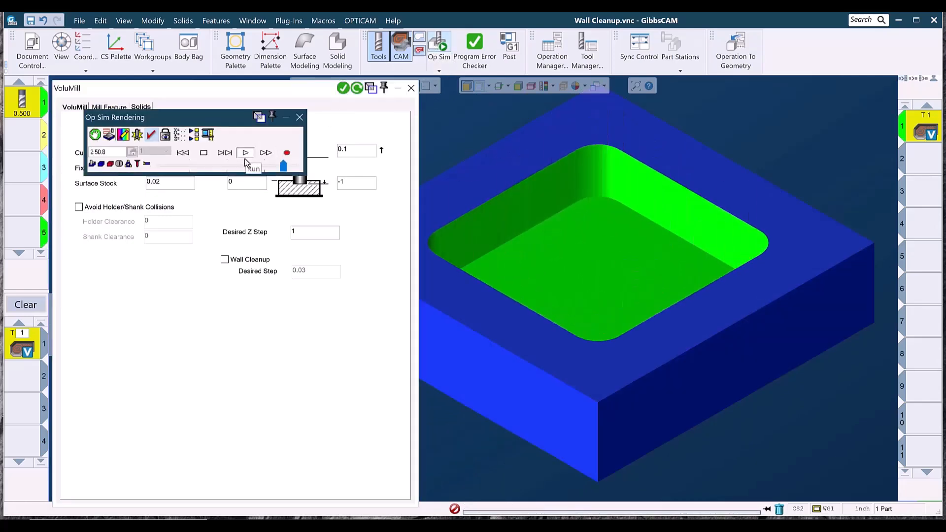
{"action": "left_click", "coordinate": [299, 118]}
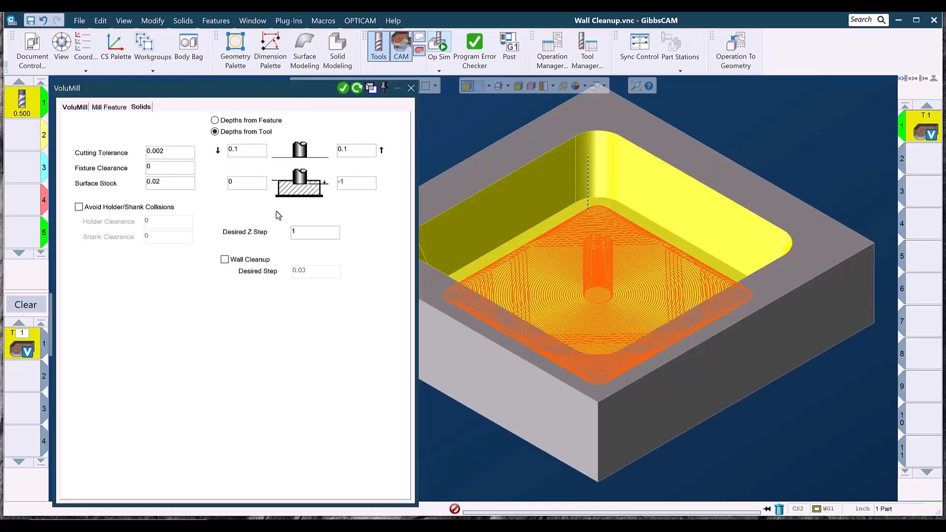
Step: Turn Wall Cleanup back on with a desired step of 0.03, regenerate the pocket toolpath and close the process
{"action": "left_click", "coordinate": [225, 260]}
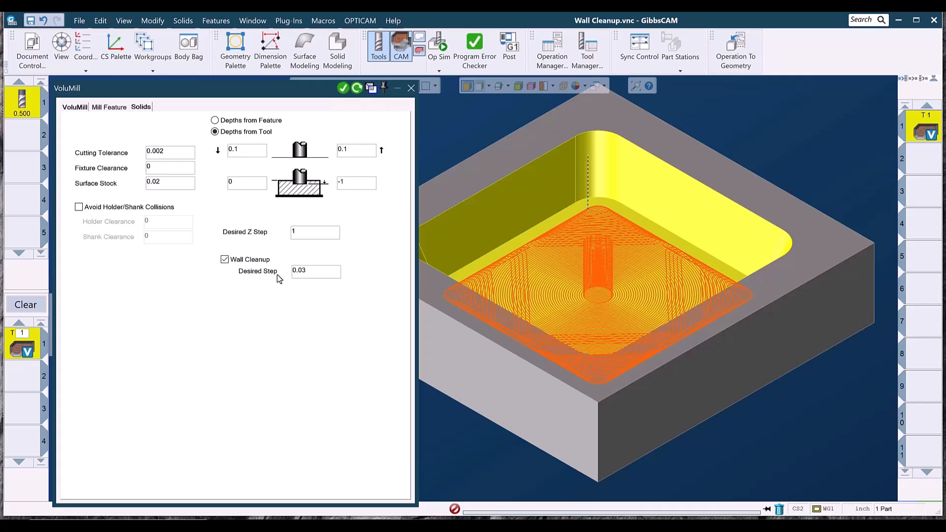
{"action": "double_click", "coordinate": [312, 271]}
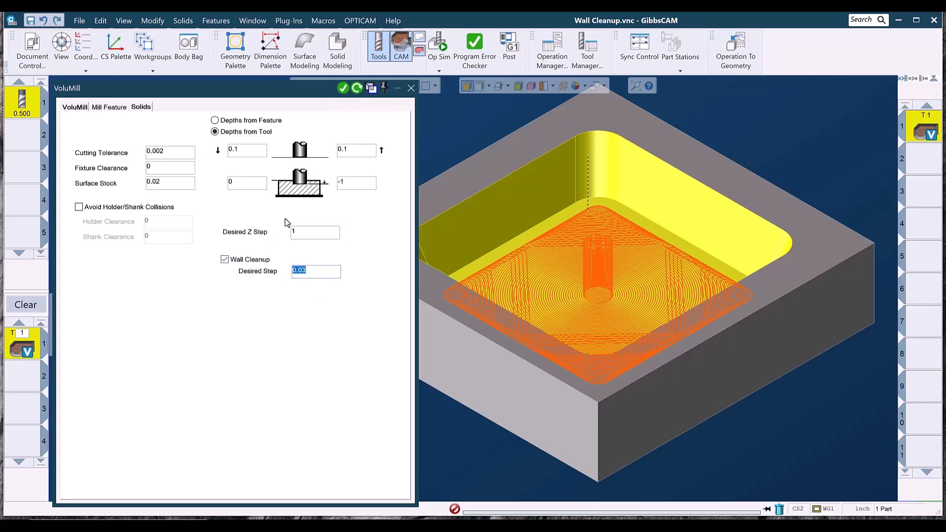
{"action": "left_click", "coordinate": [357, 88]}
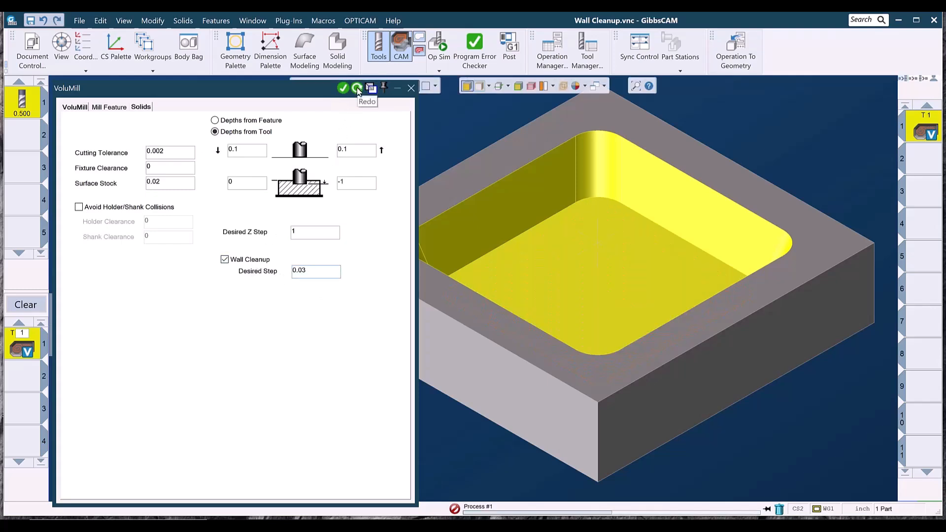
{"action": "left_click", "coordinate": [411, 88]}
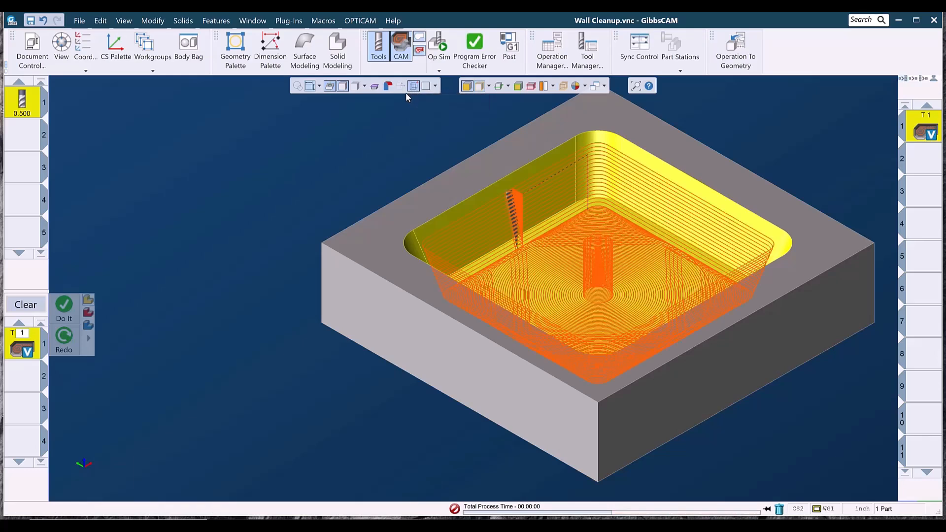
Step: Section the pocket part, view it from the front, and simulate at increased speed, stopping partway through the wall cleanup
{"action": "left_click", "coordinate": [374, 87]}
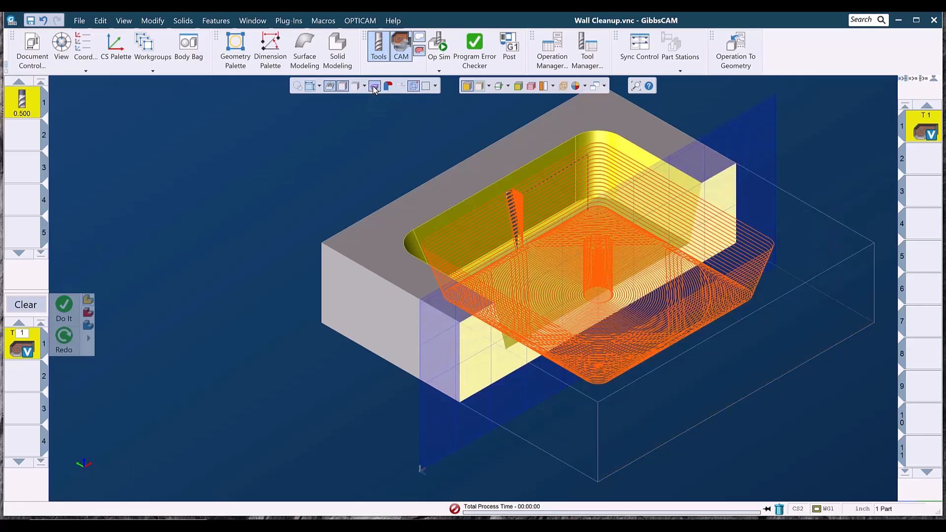
{"action": "key", "text": "ctrl+h"}
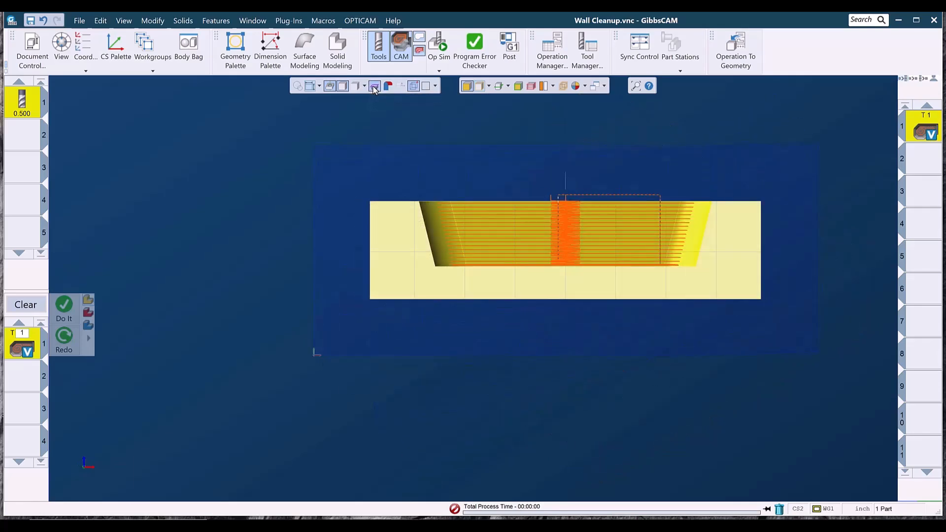
{"action": "left_click", "coordinate": [438, 43]}
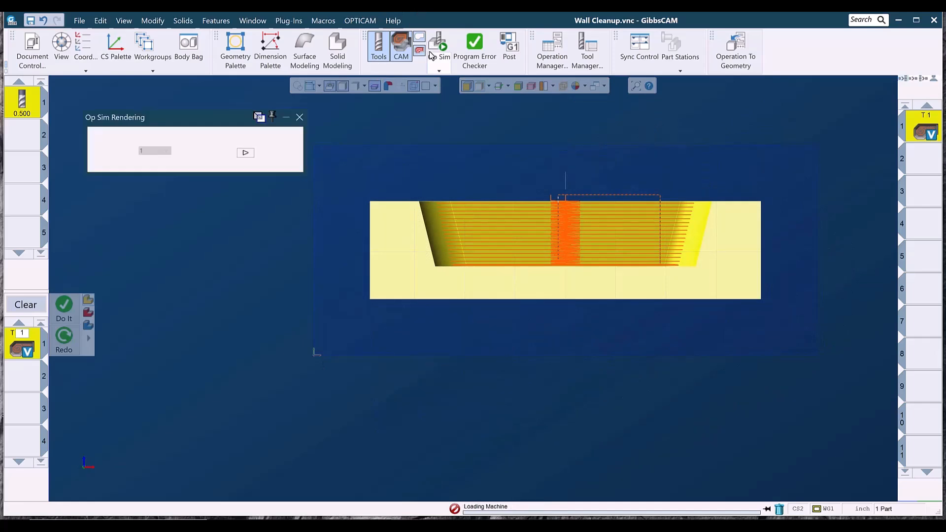
{"action": "left_click", "coordinate": [251, 157]}
{"action": "left_click", "coordinate": [246, 153]}
{"action": "left_click_drag", "start_coordinate": [254, 166], "coordinate": [275, 171]}
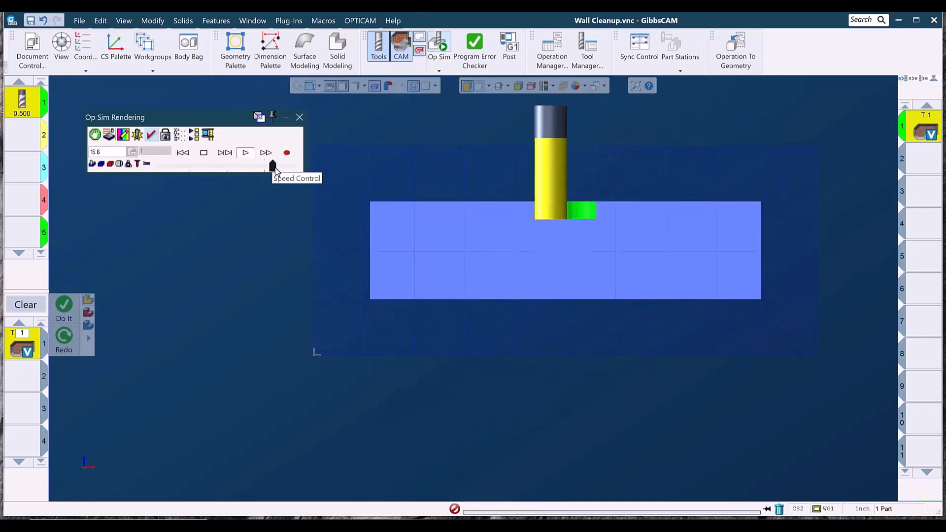
{"action": "left_click", "coordinate": [204, 153]}
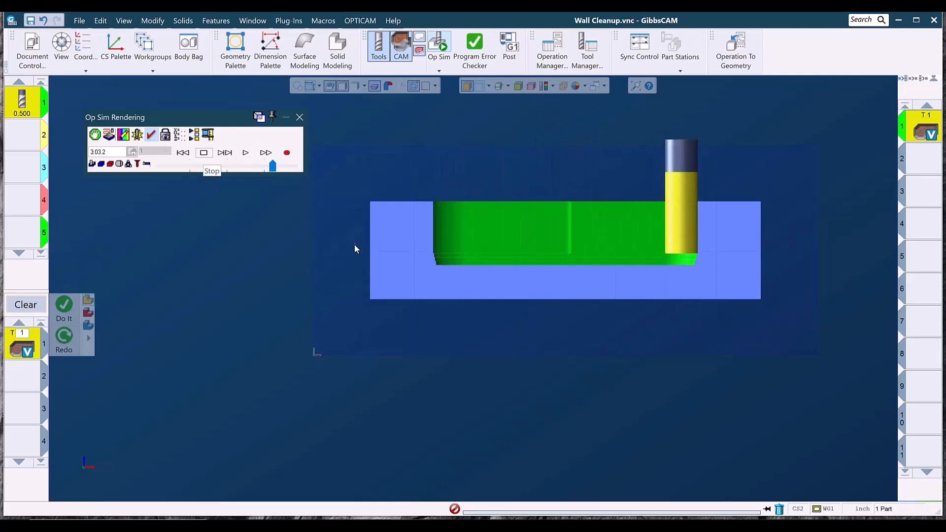
Step: Slow the simulation down and resume it to examine the cleanup passes stepping up the tapered pocket wall
{"action": "left_click", "coordinate": [236, 168]}
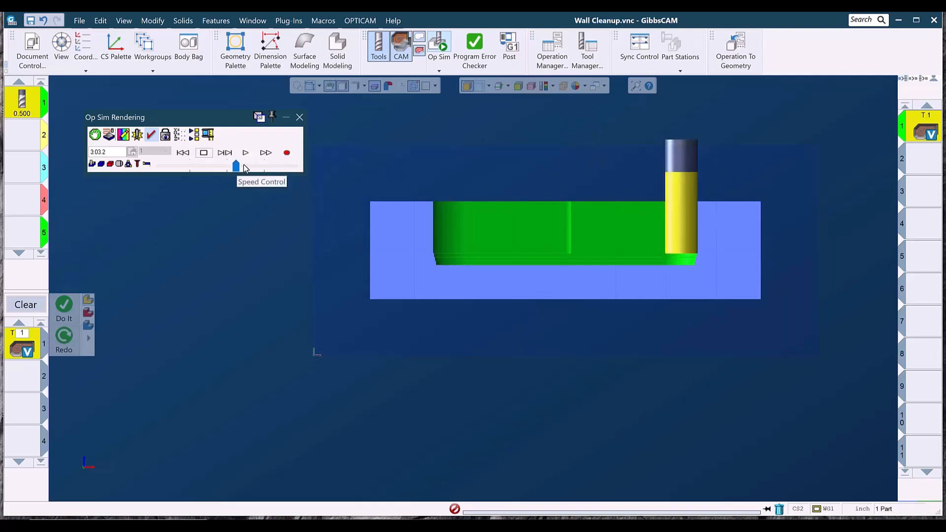
{"action": "scroll", "coordinate": [454, 301], "scroll_direction": "up", "scroll_amount": 5}
{"action": "scroll", "coordinate": [452, 302], "scroll_direction": "up", "scroll_amount": 1}
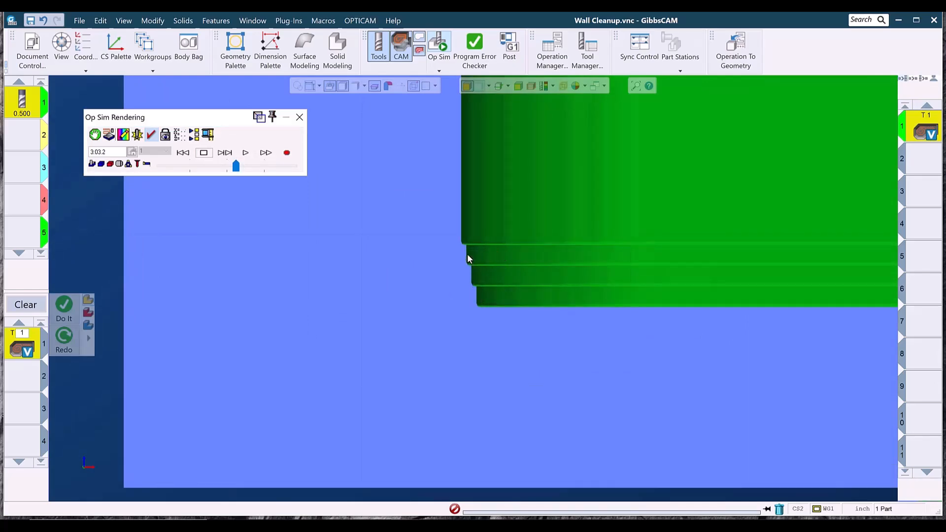
{"action": "left_click", "coordinate": [246, 153]}
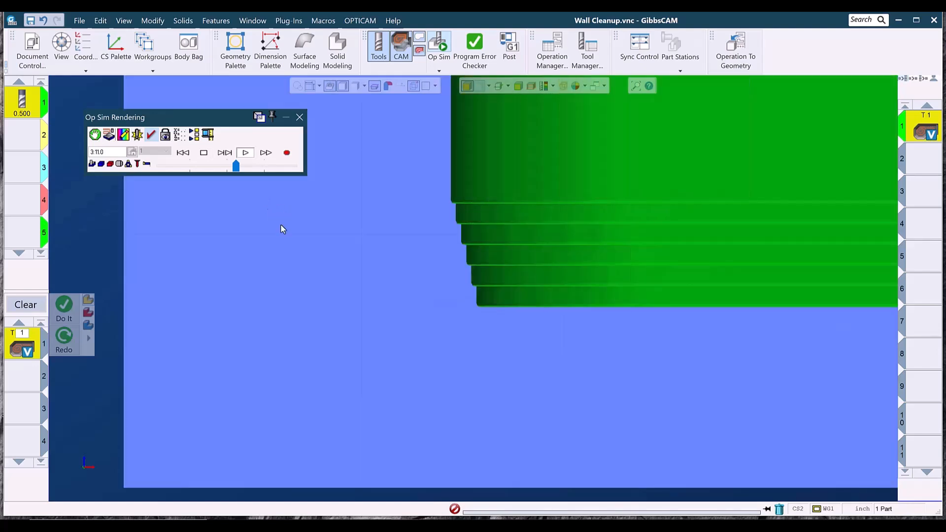
{"action": "scroll", "coordinate": [325, 267], "scroll_direction": "down", "scroll_amount": 5}
{"action": "middle_click_drag", "start_coordinate": [325, 288], "coordinate": [326, 335]}
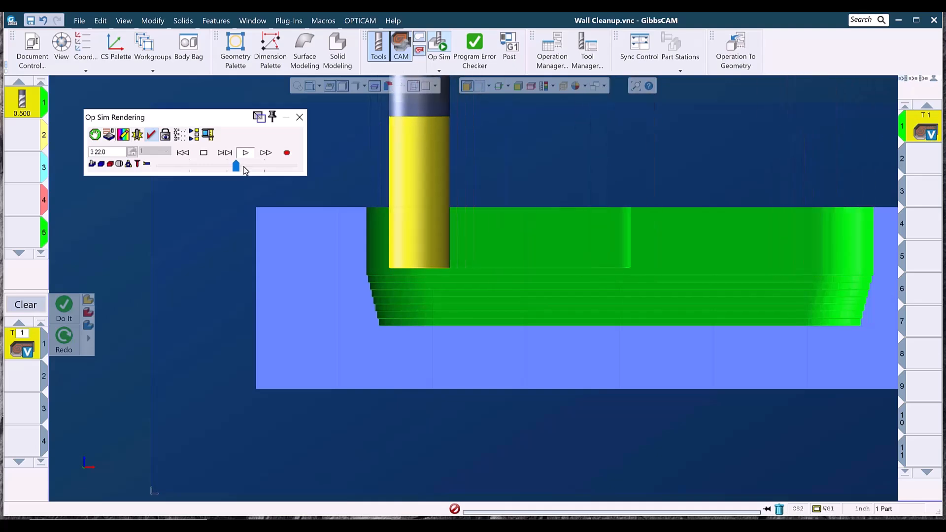
Step: Return to the isometric view, turn off the section cut, finish the simulation at higher speed and close it
{"action": "key", "text": "ctrl+i"}
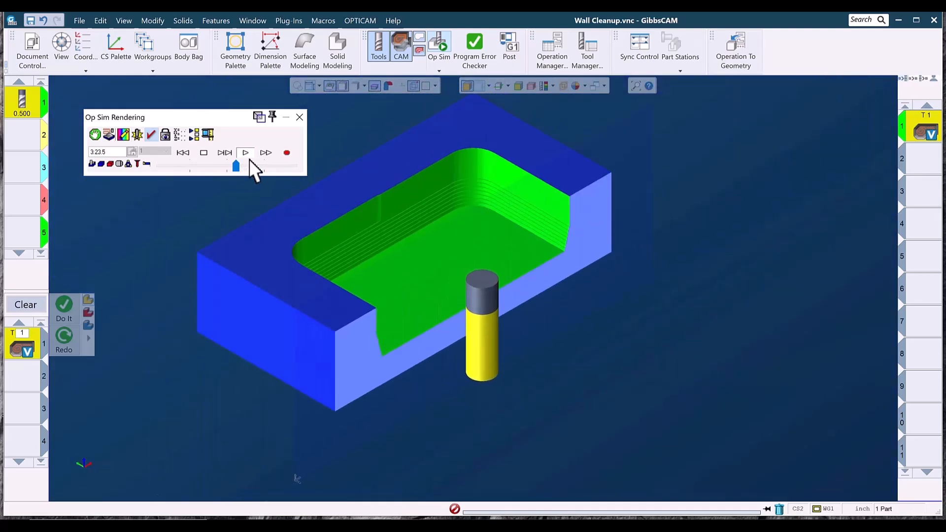
{"action": "left_click", "coordinate": [375, 87]}
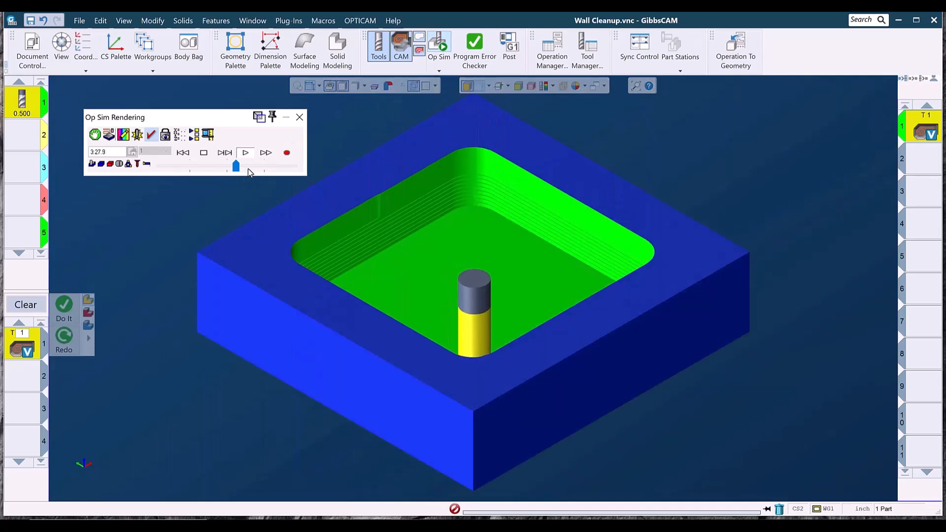
{"action": "left_click_drag", "start_coordinate": [258, 166], "coordinate": [271, 166]}
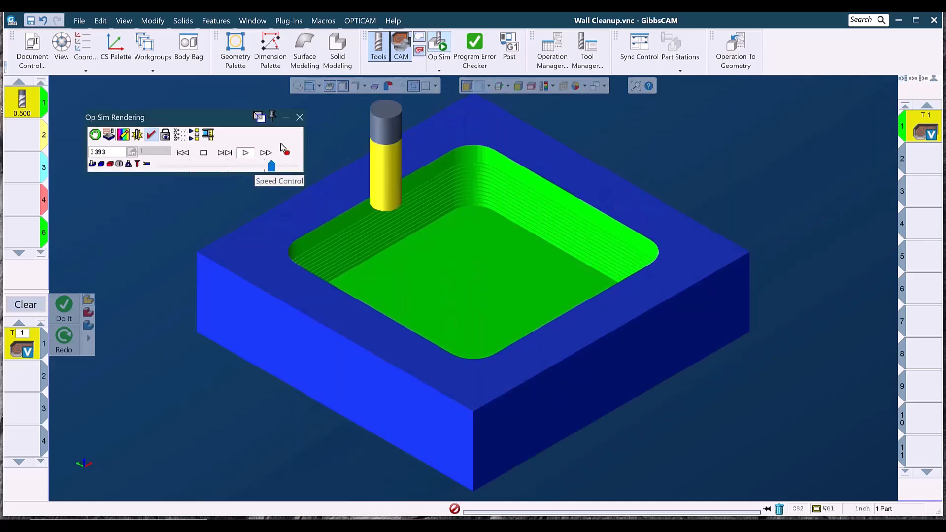
{"action": "left_click", "coordinate": [299, 118]}
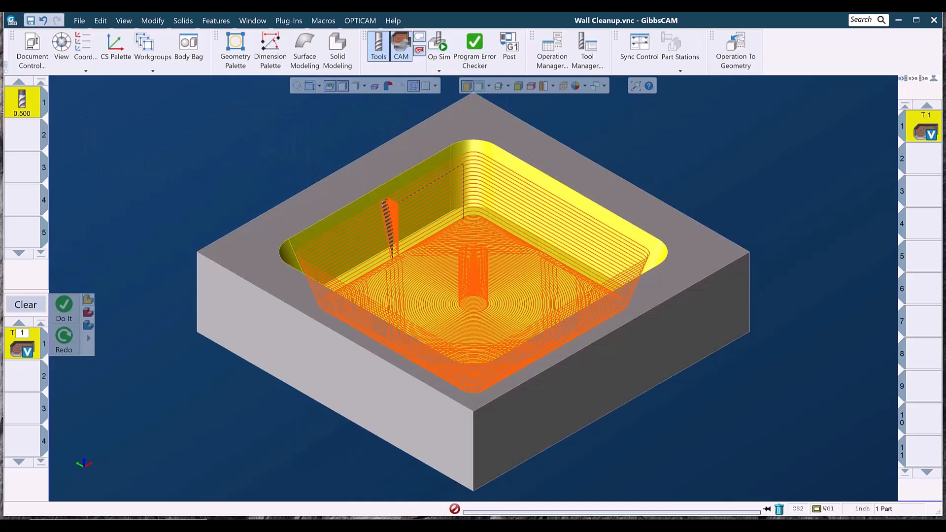
Step: Switch to the B-16245-R Mounting Plate part and open the Technology Expert for its VoluMill process
{"action": "mouse_move", "coordinate": [344, 513]}
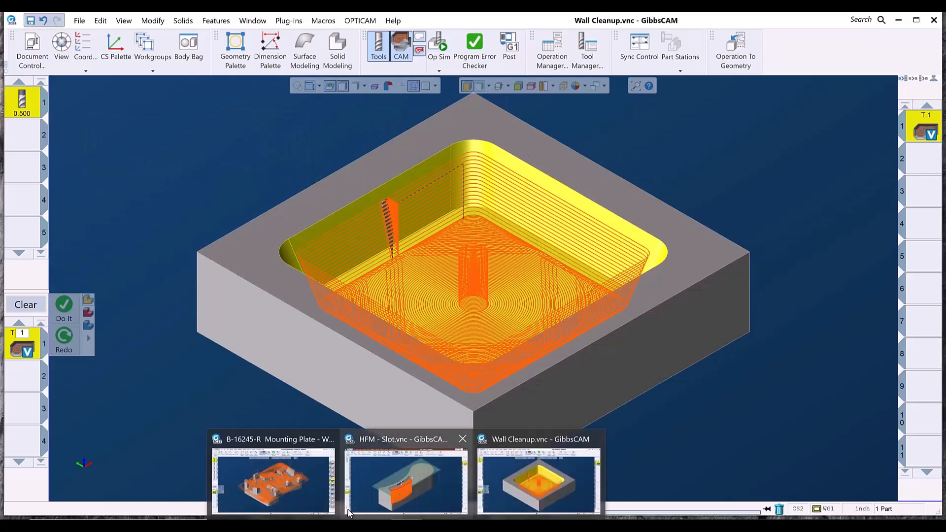
{"action": "left_click", "coordinate": [300, 497]}
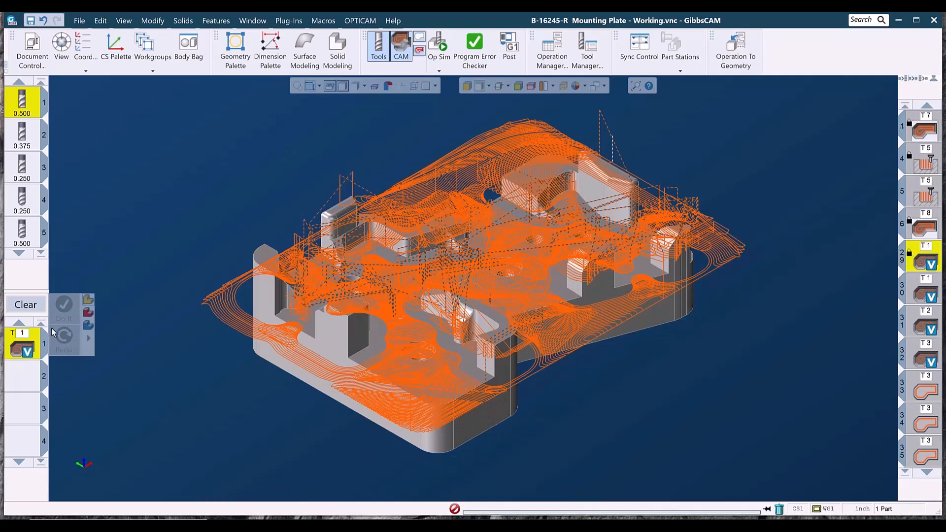
{"action": "double_click", "coordinate": [24, 348]}
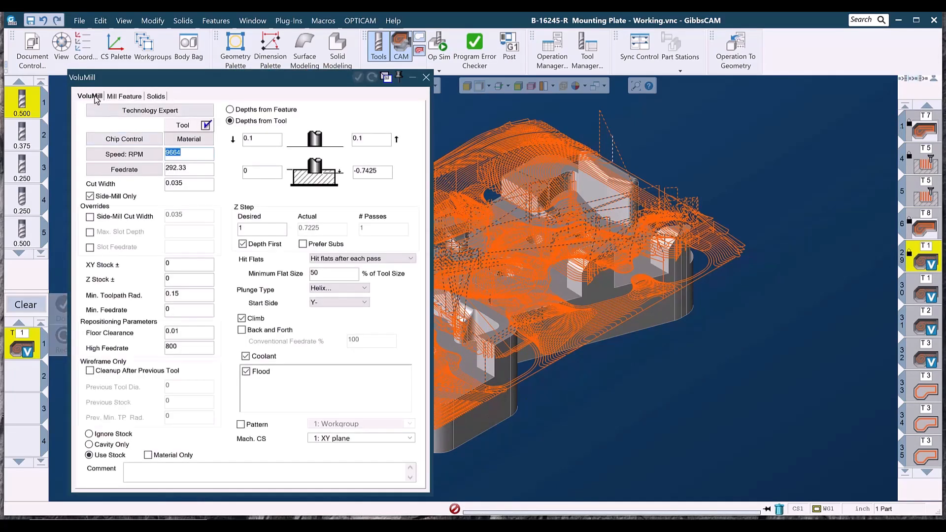
{"action": "left_click", "coordinate": [95, 95]}
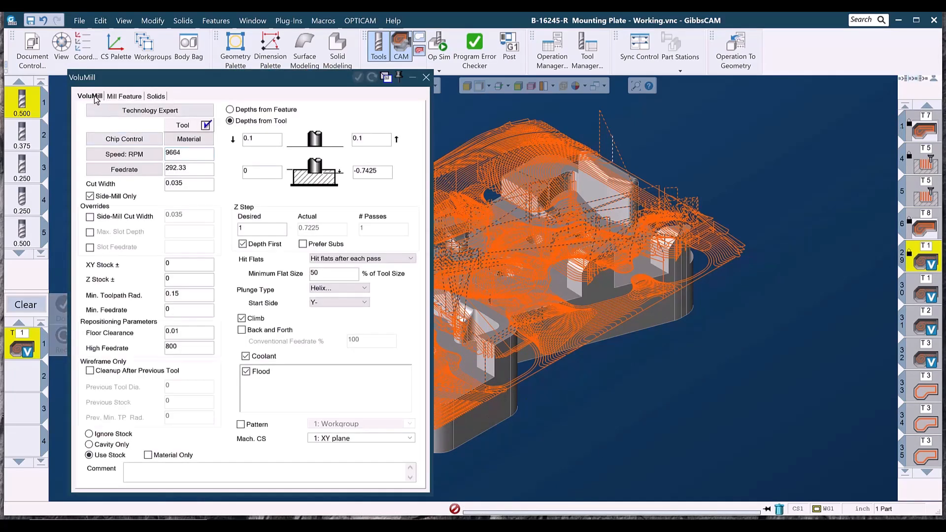
{"action": "left_click", "coordinate": [131, 112]}
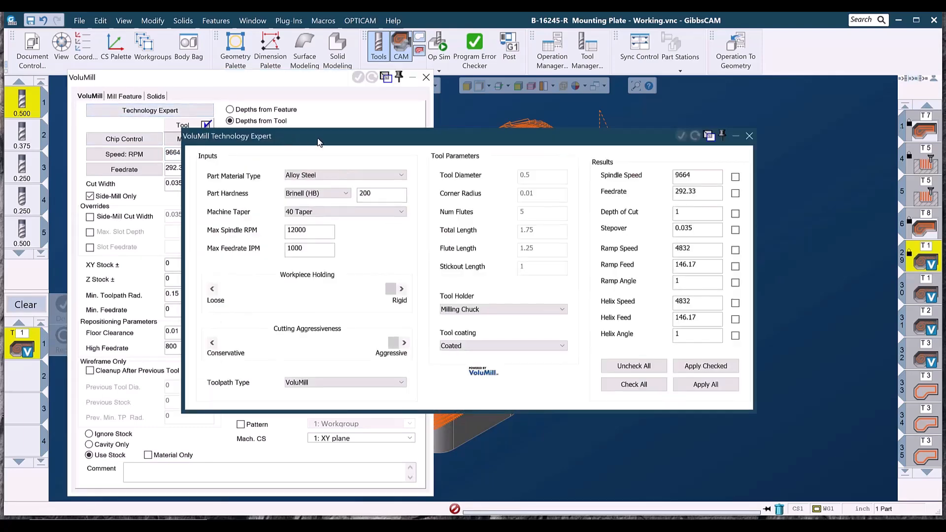
{"action": "left_click_drag", "start_coordinate": [318, 142], "coordinate": [295, 135]}
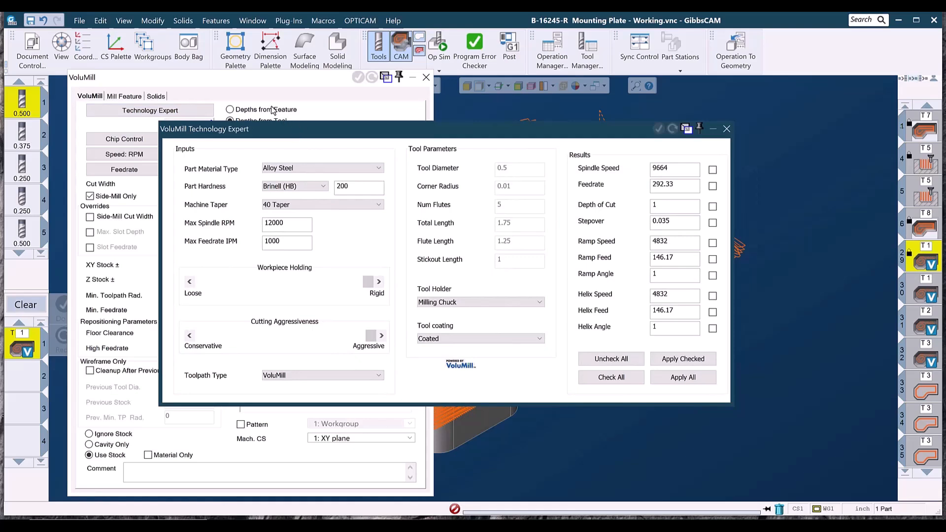
Step: Review the material type and hardness scale choices, keeping Alloy Steel and Brinell (HB), and examine the maximum spindle speed and feedrate
{"action": "left_click", "coordinate": [303, 168]}
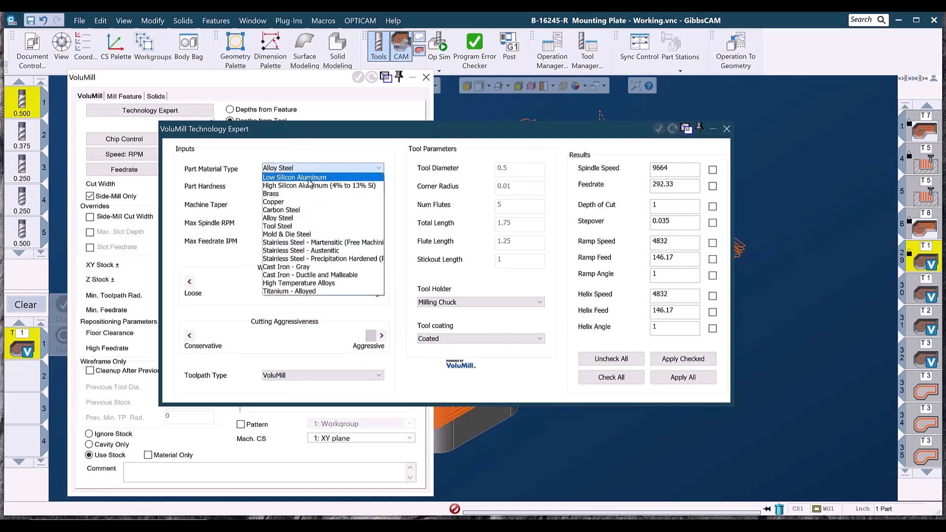
{"action": "left_click", "coordinate": [300, 218]}
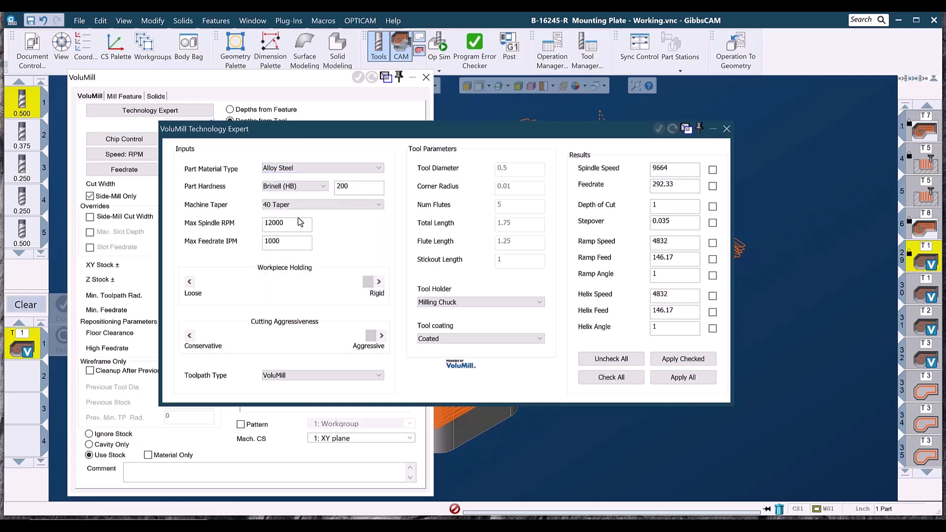
{"action": "left_click", "coordinate": [323, 187]}
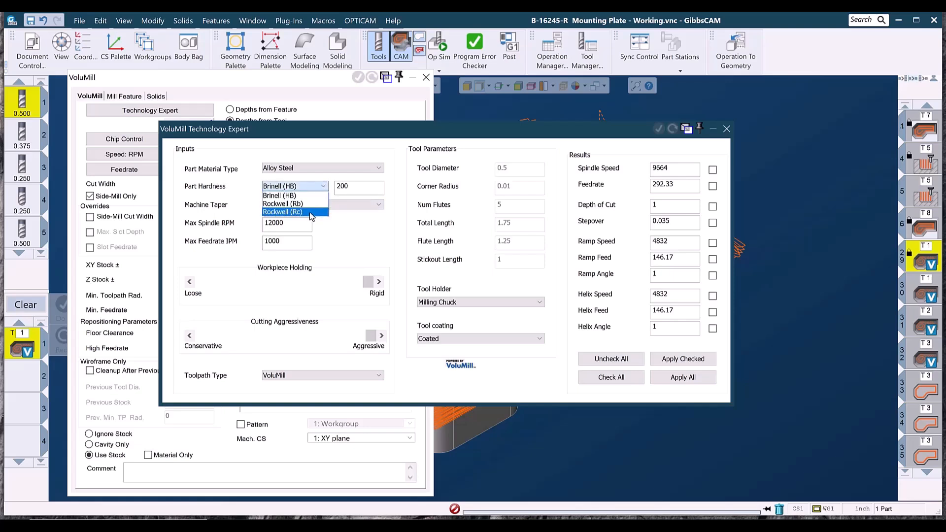
{"action": "left_click", "coordinate": [306, 187]}
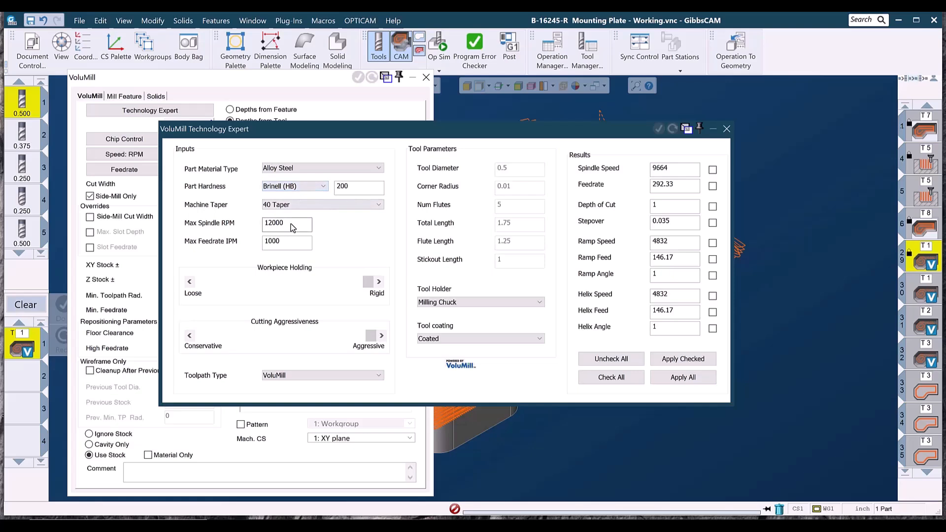
{"action": "left_click_drag", "start_coordinate": [293, 227], "coordinate": [252, 248]}
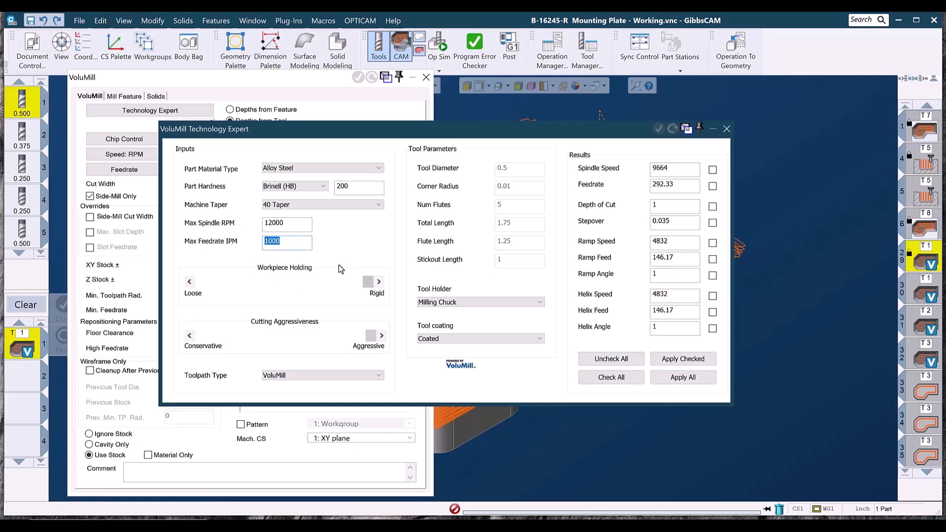
Step: Examine how the workpiece holding rigidity and cutting aggressiveness settings relate to the calculated feedrate and spindle speed
{"action": "left_click_drag", "start_coordinate": [368, 284], "coordinate": [449, 297]}
{"action": "mouse_move", "coordinate": [370, 341]}
{"action": "left_mouse_down"}
{"action": "mouse_move", "coordinate": [260, 340]}
{"action": "mouse_move", "coordinate": [375, 339]}
{"action": "left_mouse_up"}
{"action": "left_click_drag", "start_coordinate": [681, 187], "coordinate": [633, 192]}
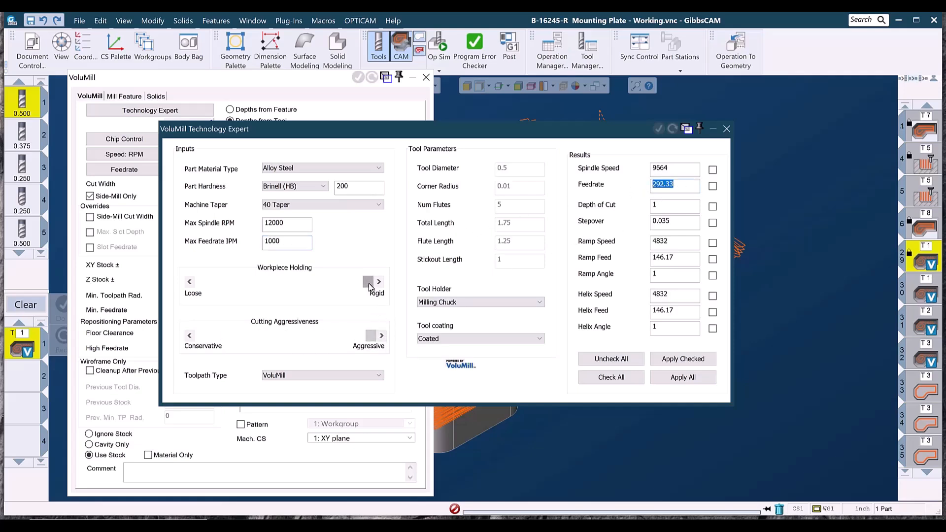
{"action": "mouse_move", "coordinate": [369, 282]}
{"action": "left_mouse_down"}
{"action": "mouse_move", "coordinate": [200, 290]}
{"action": "mouse_move", "coordinate": [379, 296]}
{"action": "left_mouse_up"}
{"action": "left_click_drag", "start_coordinate": [679, 189], "coordinate": [624, 200]}
{"action": "mouse_move", "coordinate": [365, 287]}
{"action": "left_mouse_down"}
{"action": "mouse_move", "coordinate": [200, 278]}
{"action": "mouse_move", "coordinate": [371, 290]}
{"action": "left_mouse_up"}
{"action": "double_click", "coordinate": [668, 170]}
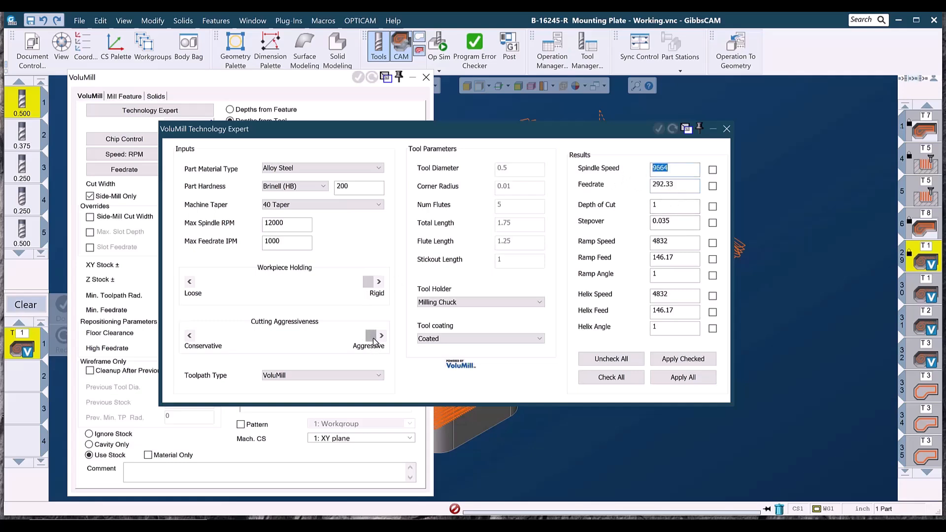
Step: Lower the cutting aggressiveness to fully conservative, examine the calculated spindle speed and feedrate, and raise it to about midway
{"action": "left_click_drag", "start_coordinate": [371, 337], "coordinate": [202, 350]}
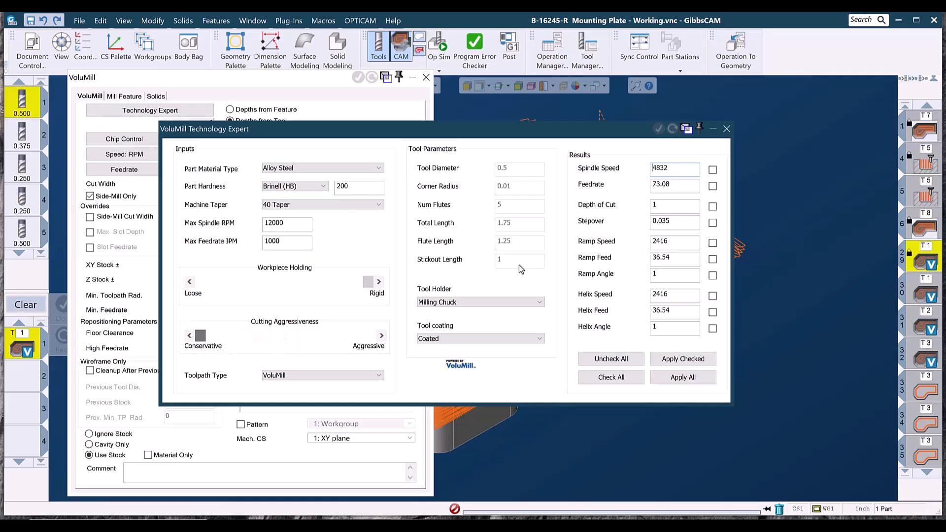
{"action": "double_click", "coordinate": [663, 168]}
{"action": "double_click", "coordinate": [662, 185]}
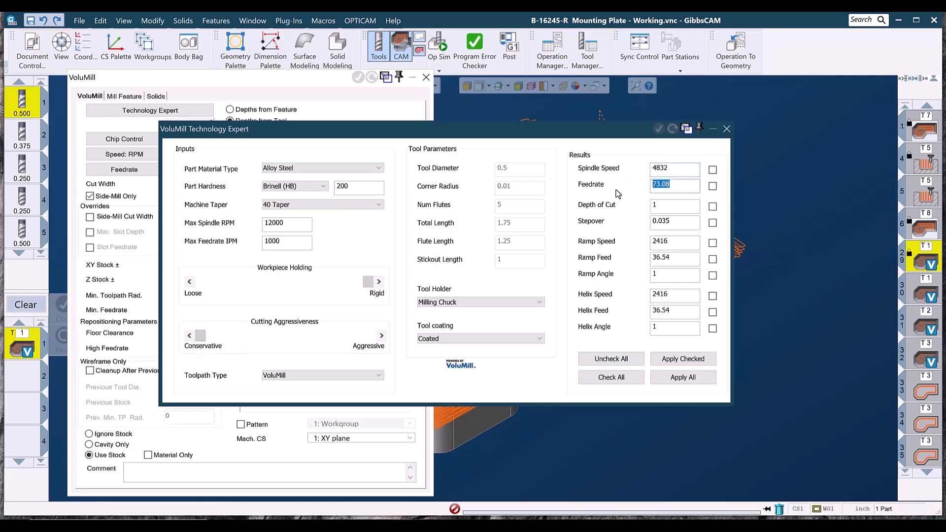
{"action": "left_click_drag", "start_coordinate": [201, 343], "coordinate": [291, 345]}
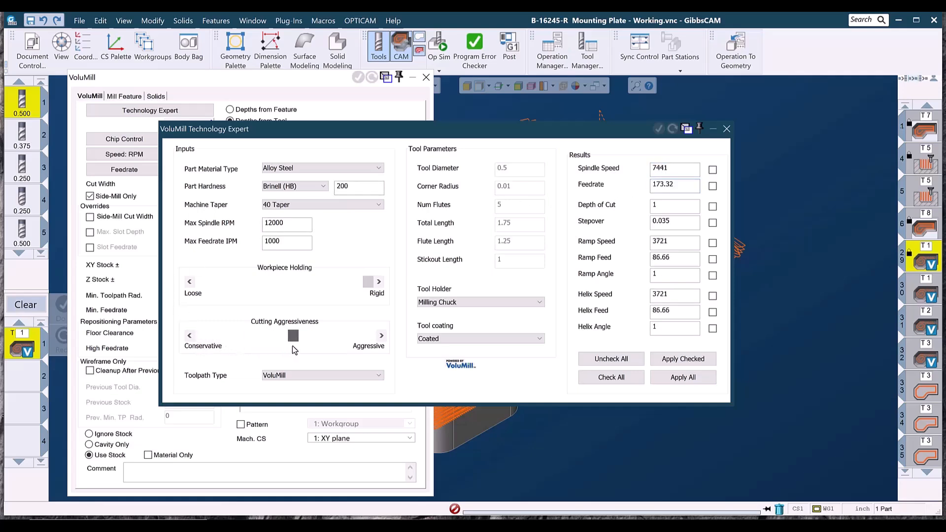
Step: Reduce workpiece holding to about midway between loose and rigid, and raise both holding and cutting aggressiveness slightly above the middle
{"action": "left_click_drag", "start_coordinate": [369, 283], "coordinate": [293, 291]}
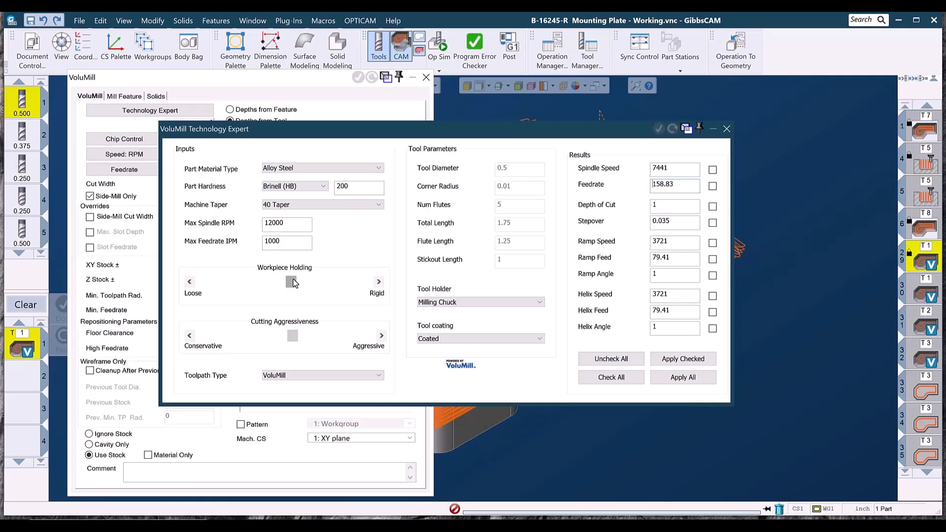
{"action": "mouse_move", "coordinate": [292, 281]}
{"action": "left_mouse_down"}
{"action": "mouse_move", "coordinate": [374, 297]}
{"action": "mouse_move", "coordinate": [297, 298]}
{"action": "left_mouse_up"}
{"action": "left_click_drag", "start_coordinate": [294, 283], "coordinate": [306, 288]}
{"action": "left_click_drag", "start_coordinate": [293, 336], "coordinate": [309, 340]}
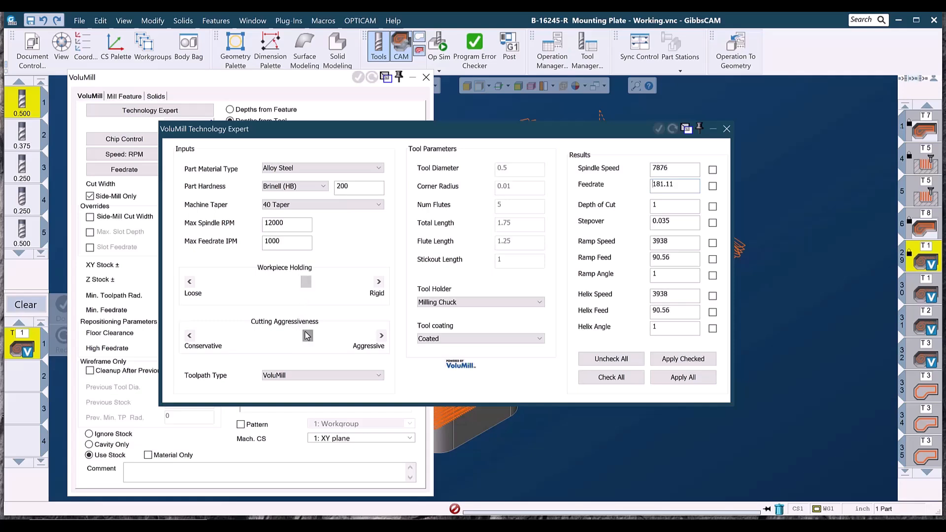
Step: Raise workpiece holding and cutting aggressiveness in stages to fully rigid and fully aggressive
{"action": "left_click_drag", "start_coordinate": [307, 284], "coordinate": [332, 289]}
{"action": "left_click_drag", "start_coordinate": [308, 340], "coordinate": [330, 341]}
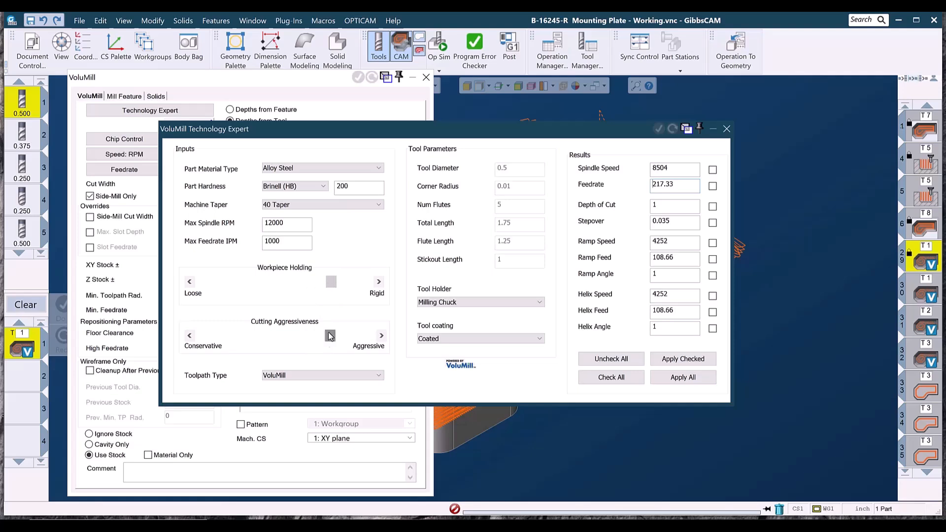
{"action": "left_click_drag", "start_coordinate": [332, 285], "coordinate": [378, 296]}
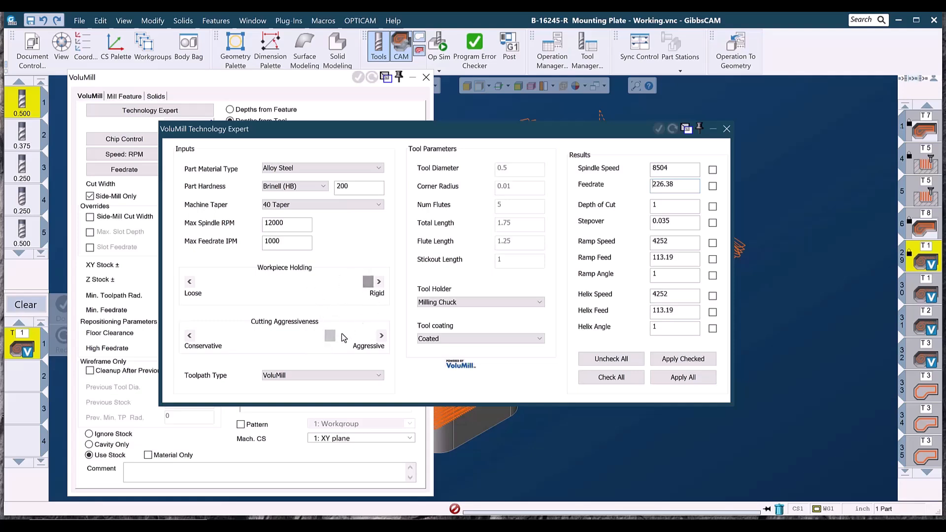
{"action": "left_click_drag", "start_coordinate": [330, 337], "coordinate": [380, 341]}
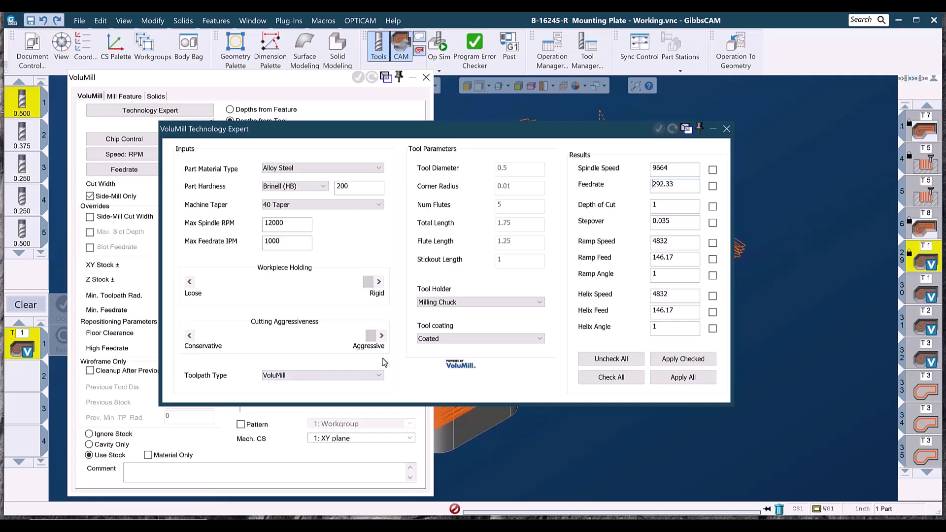
Step: Compare the calculated results for the Heavy Roughing and Finishing toolpath types, and set the toolpath type back to VoluMill
{"action": "left_click", "coordinate": [303, 376]}
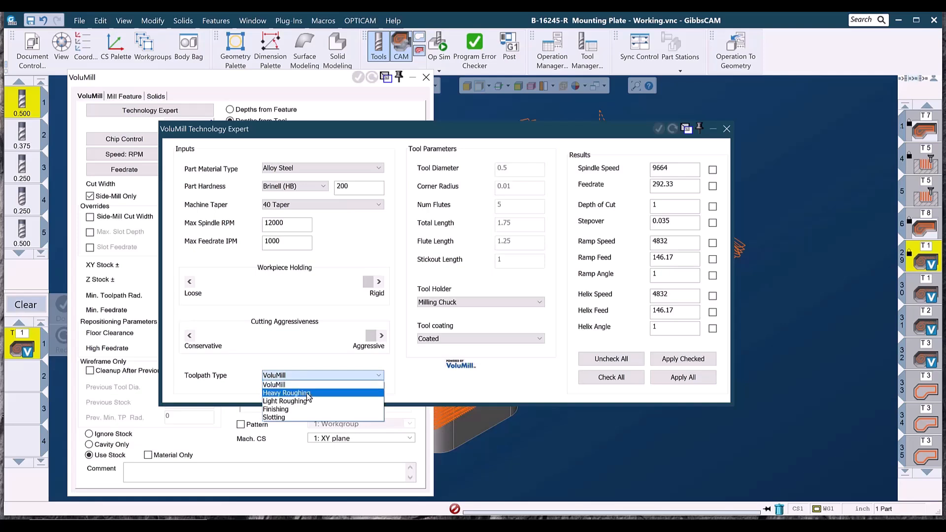
{"action": "left_click", "coordinate": [308, 395]}
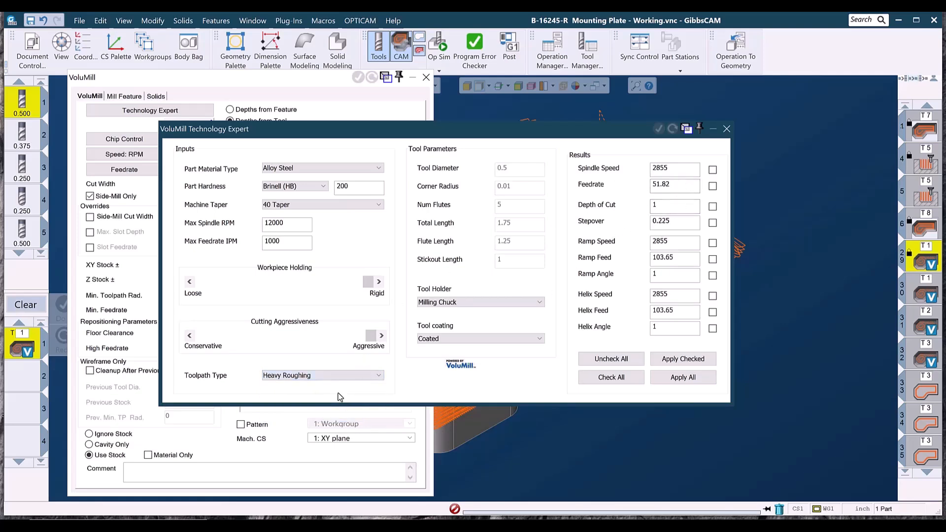
{"action": "left_click", "coordinate": [344, 378]}
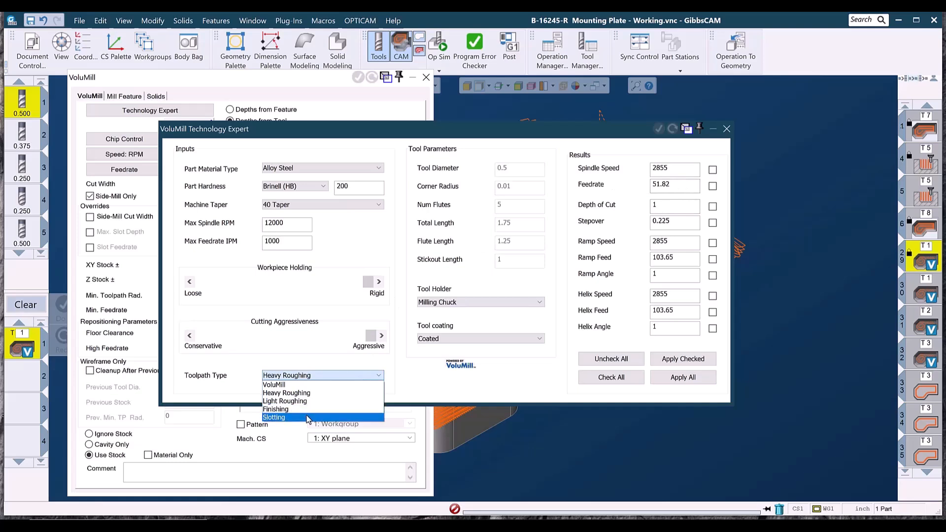
{"action": "left_click", "coordinate": [308, 409]}
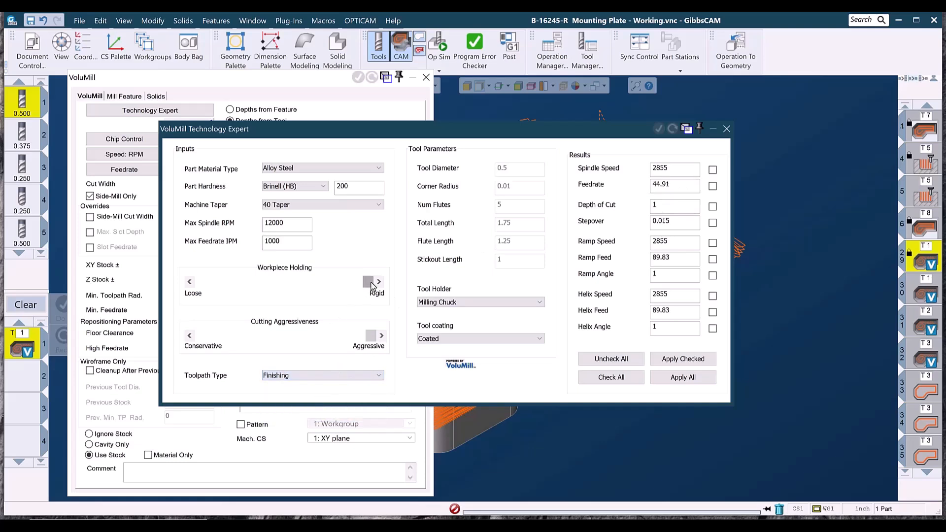
{"action": "mouse_move", "coordinate": [368, 283]}
{"action": "left_mouse_down"}
{"action": "mouse_move", "coordinate": [223, 288]}
{"action": "mouse_move", "coordinate": [370, 297]}
{"action": "left_mouse_up"}
{"action": "mouse_move", "coordinate": [370, 340]}
{"action": "left_mouse_down"}
{"action": "mouse_move", "coordinate": [216, 339]}
{"action": "mouse_move", "coordinate": [364, 338]}
{"action": "mouse_move", "coordinate": [378, 348]}
{"action": "left_mouse_up"}
{"action": "left_click", "coordinate": [329, 377]}
{"action": "left_click", "coordinate": [305, 385]}
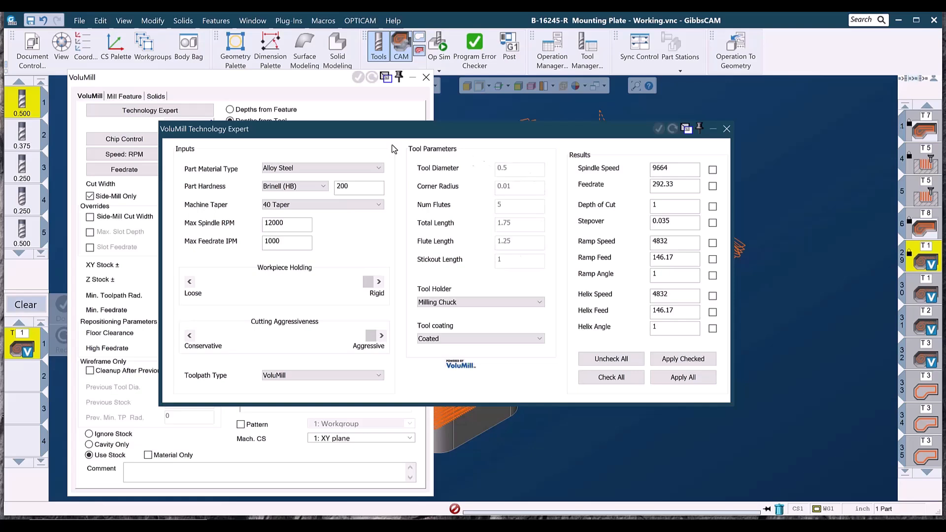
Step: Set the number of flutes of milling tool 1 to 7 and examine the recalculated feedrate in the Technology Expert
{"action": "double_click", "coordinate": [16, 101]}
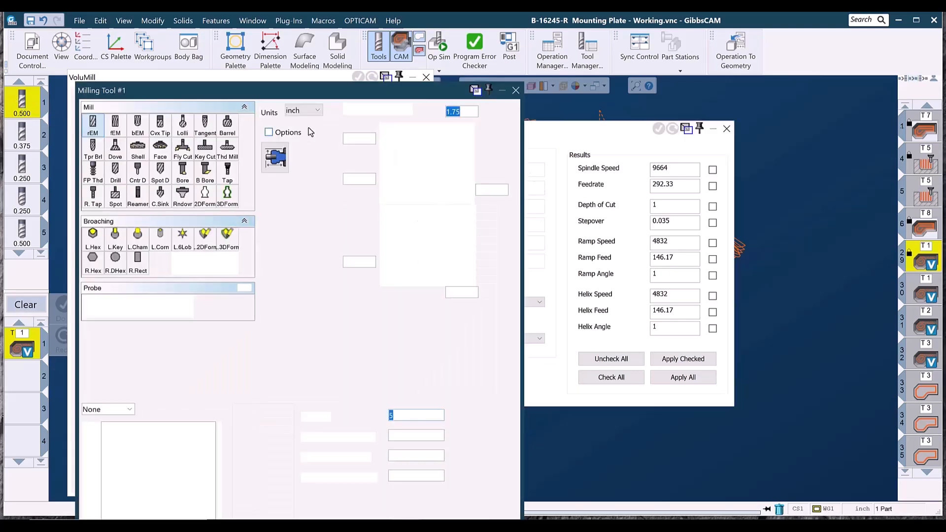
{"action": "left_click", "coordinate": [516, 90]}
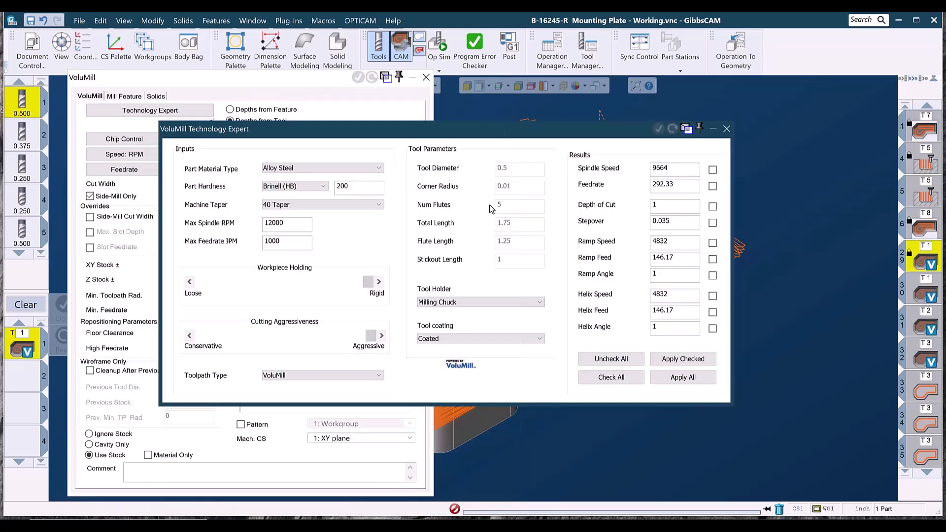
{"action": "left_click_drag", "start_coordinate": [496, 131], "coordinate": [655, 120]}
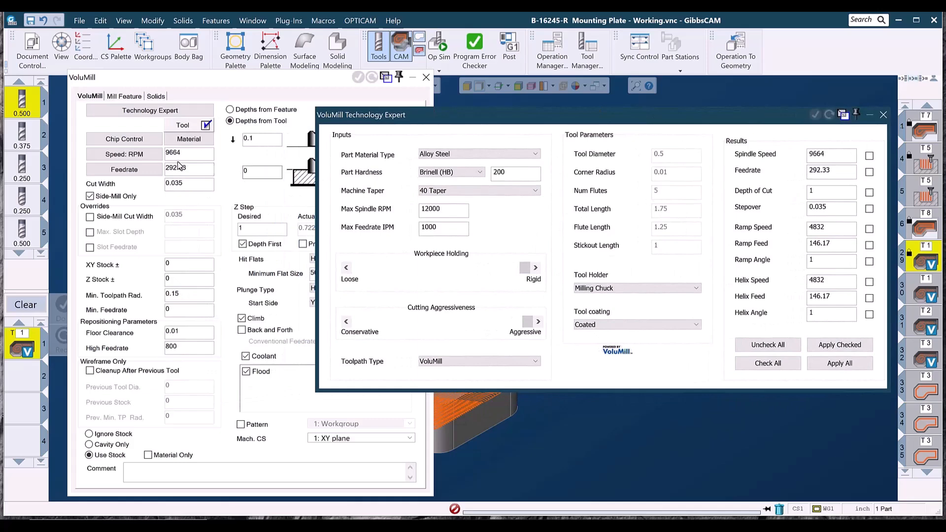
{"action": "double_click", "coordinate": [21, 103]}
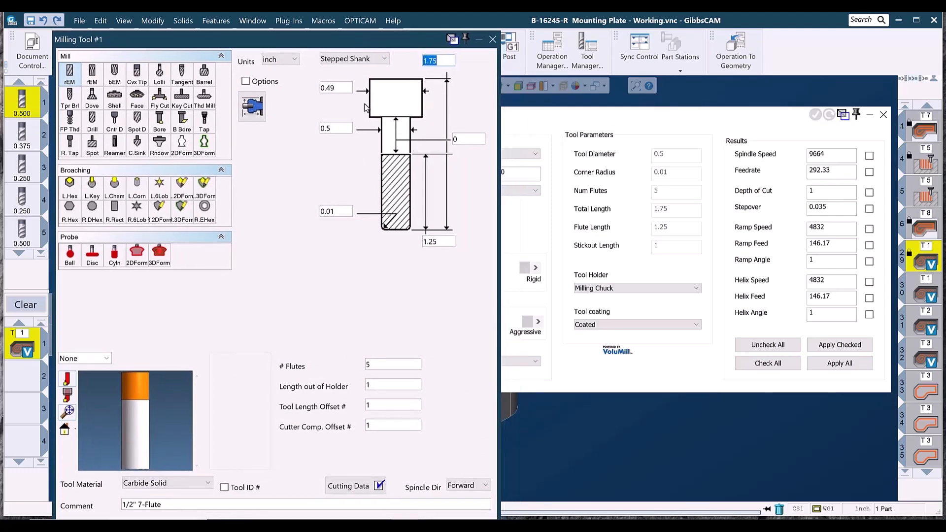
{"action": "left_click_drag", "start_coordinate": [374, 365], "coordinate": [356, 365]}
{"action": "type", "text": "7"}
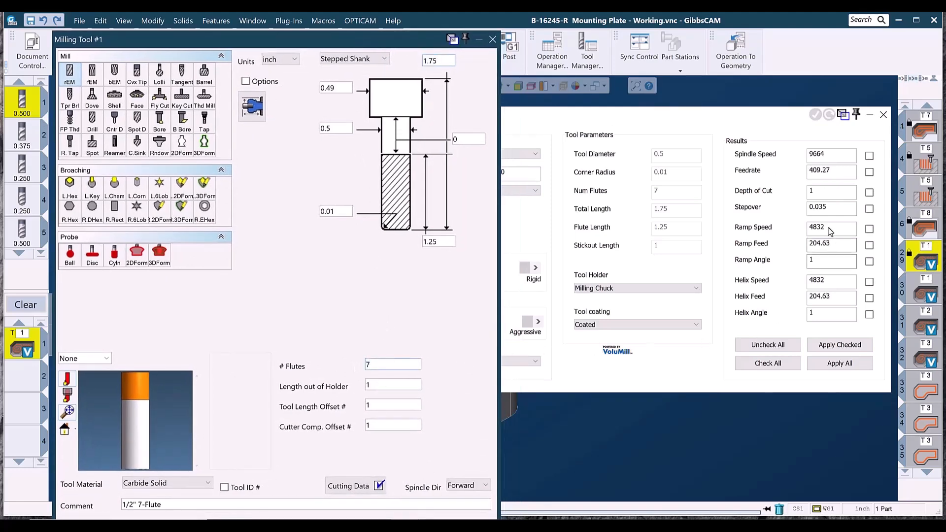
{"action": "left_click", "coordinate": [776, 179]}
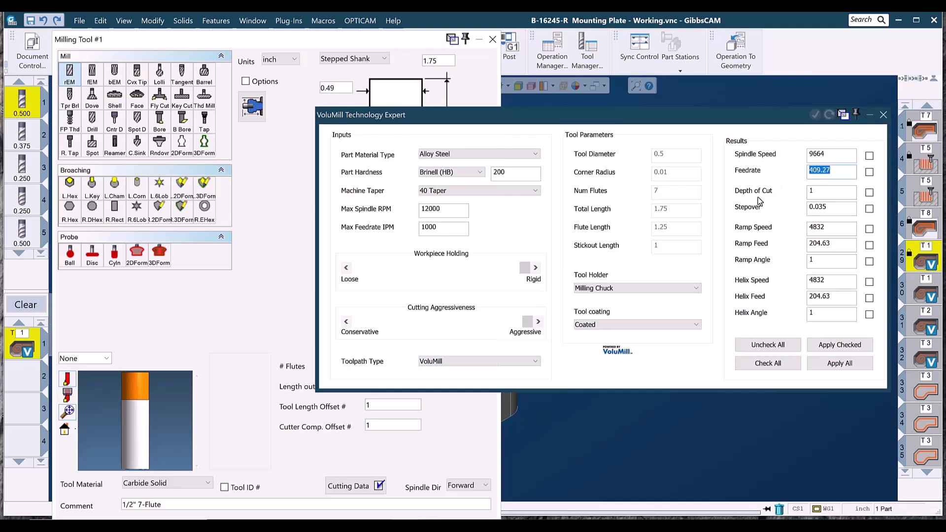
Step: Set the number of flutes of milling tool 1 back to 5
{"action": "left_click", "coordinate": [279, 267]}
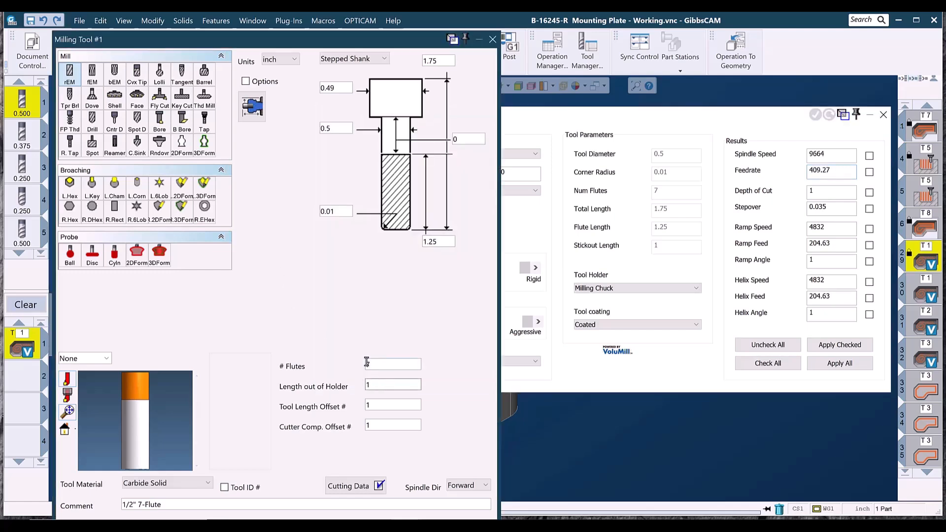
{"action": "left_click", "coordinate": [374, 364]}
{"action": "left_click_drag", "start_coordinate": [383, 363], "coordinate": [344, 368]}
{"action": "type", "text": "5"}
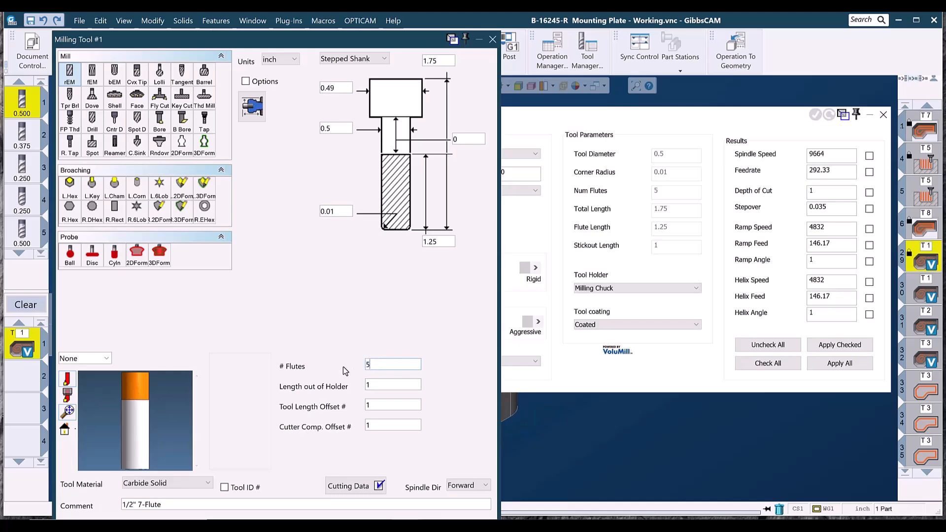
{"action": "key", "text": "Return"}
Step: Review the tool holder choices, keeping Milling Chuck, and try the Uncoated tool coating before restoring Coated
{"action": "left_click", "coordinate": [607, 288]}
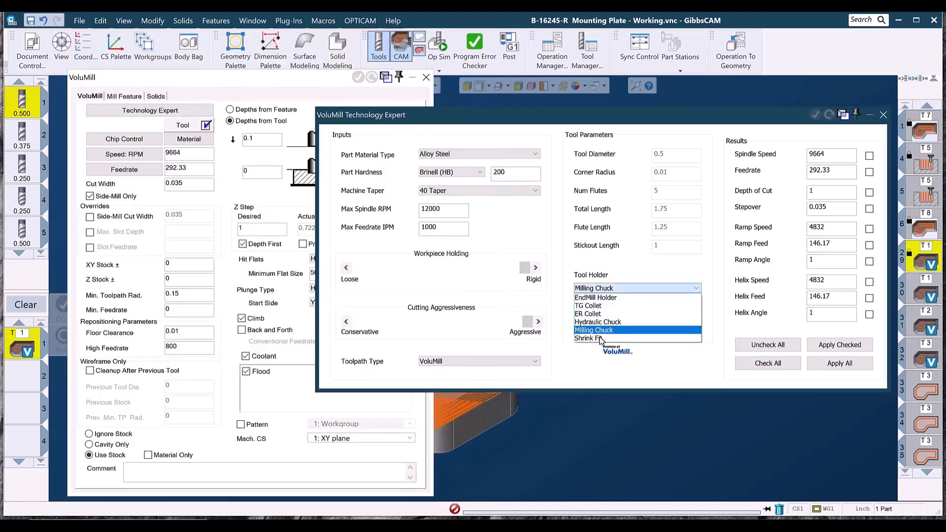
{"action": "left_click", "coordinate": [606, 289]}
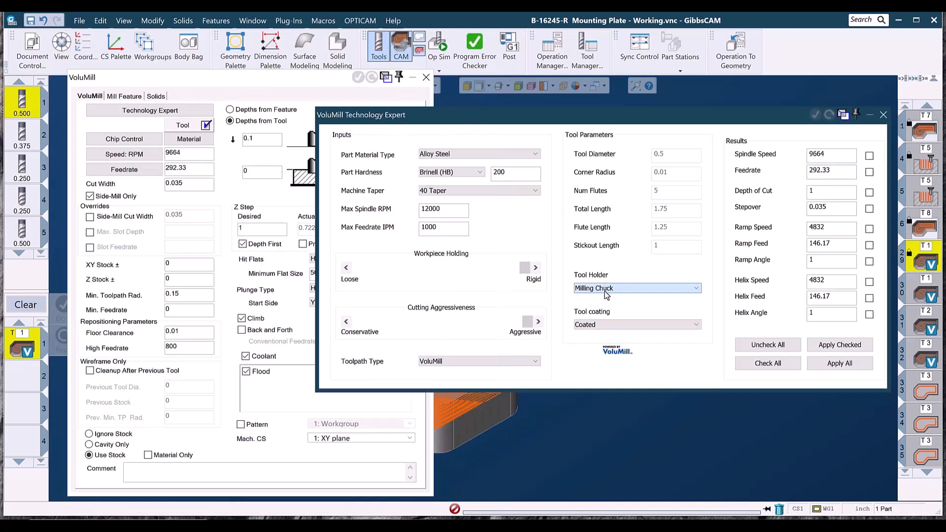
{"action": "left_click", "coordinate": [604, 324]}
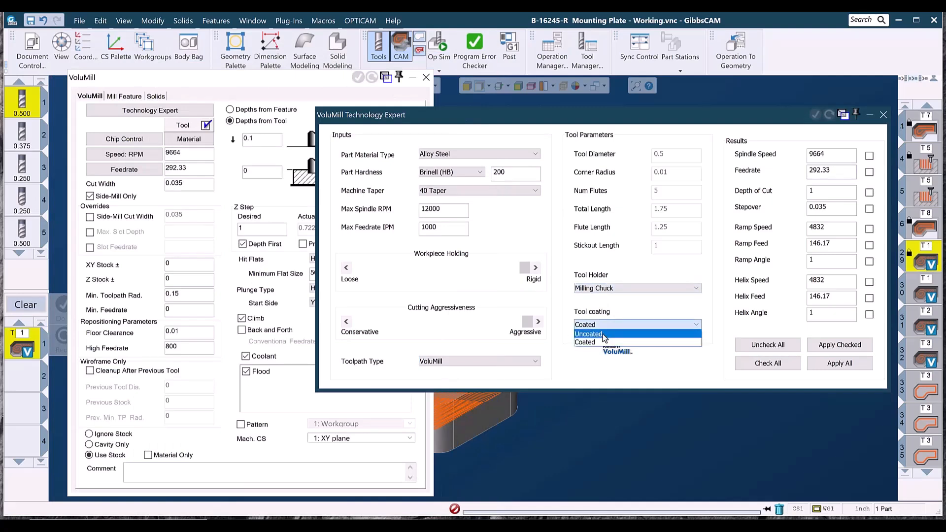
{"action": "left_click", "coordinate": [602, 343]}
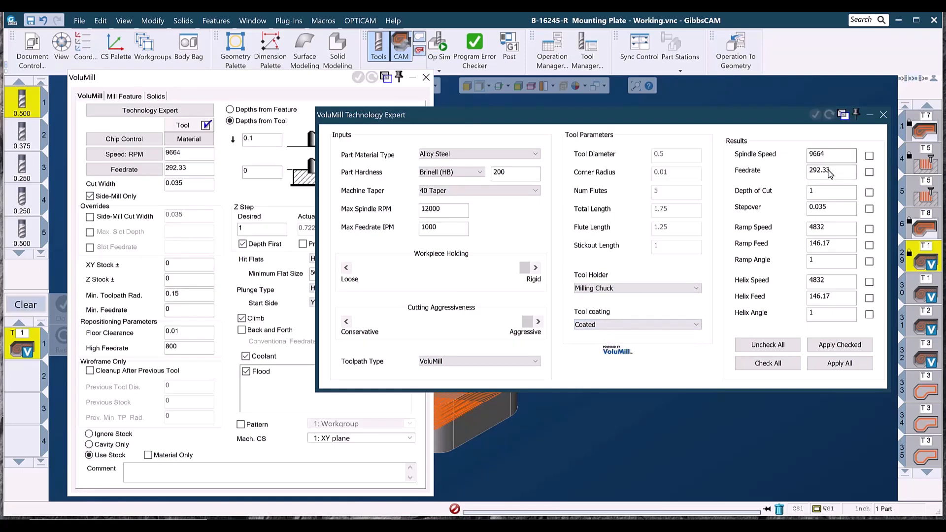
{"action": "left_click", "coordinate": [655, 328]}
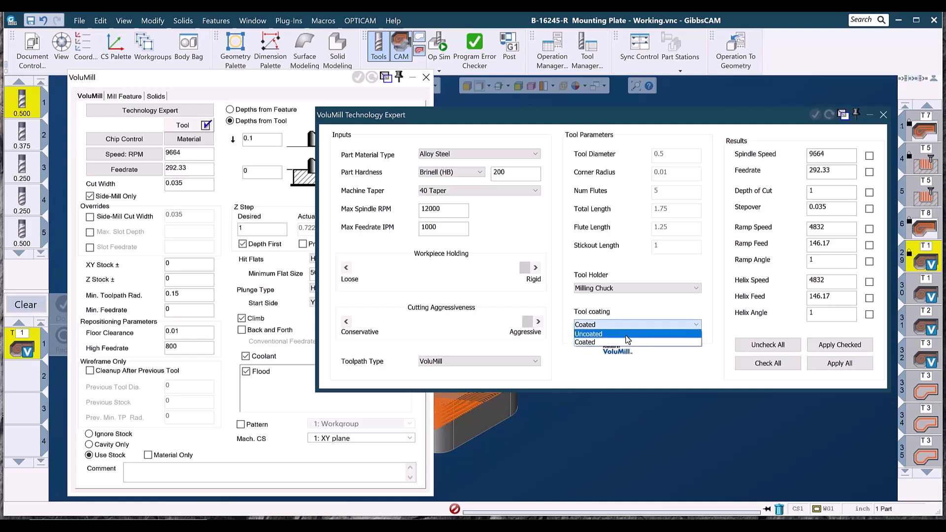
{"action": "left_click", "coordinate": [633, 336]}
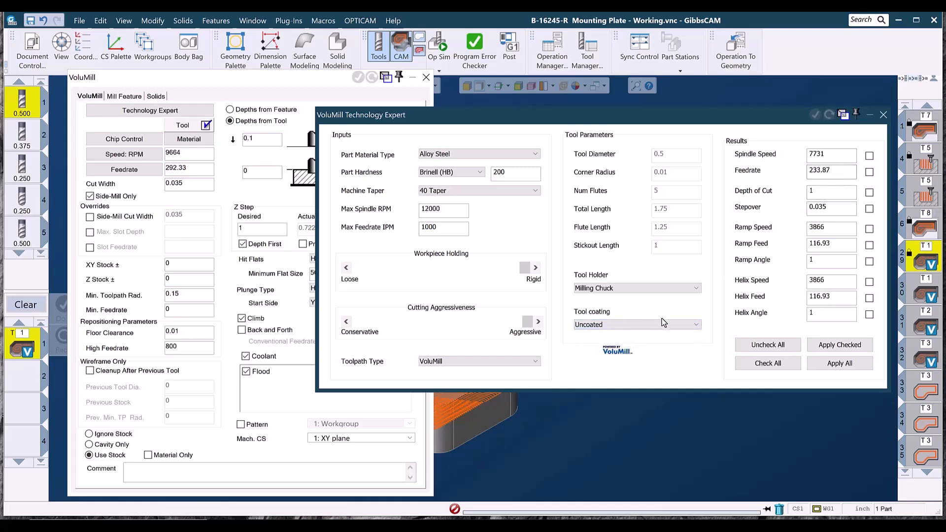
{"action": "left_click", "coordinate": [614, 325]}
{"action": "left_click", "coordinate": [592, 342]}
Step: Clear a trial selection of the Stepover and Ramp Speed results, and apply all calculated results to the VoluMill process
{"action": "left_click", "coordinate": [869, 210]}
{"action": "left_click", "coordinate": [869, 229]}
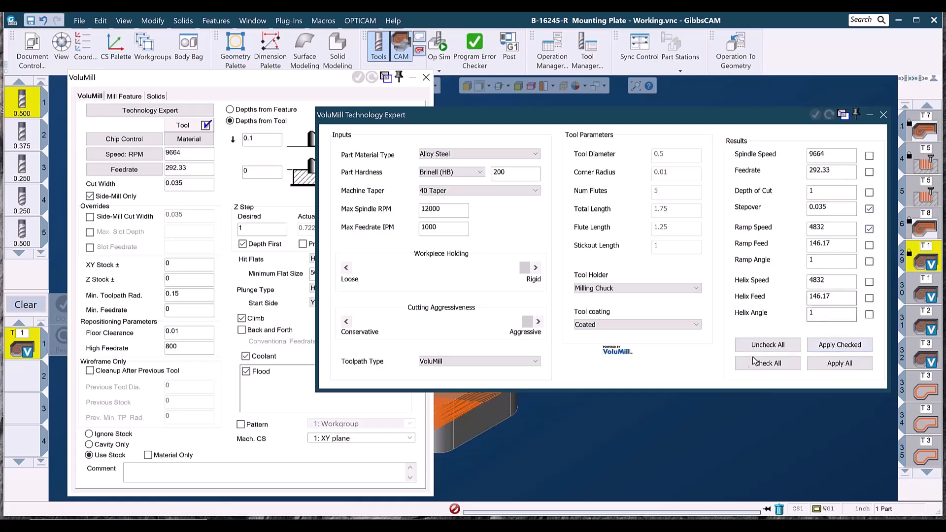
{"action": "left_click", "coordinate": [766, 345]}
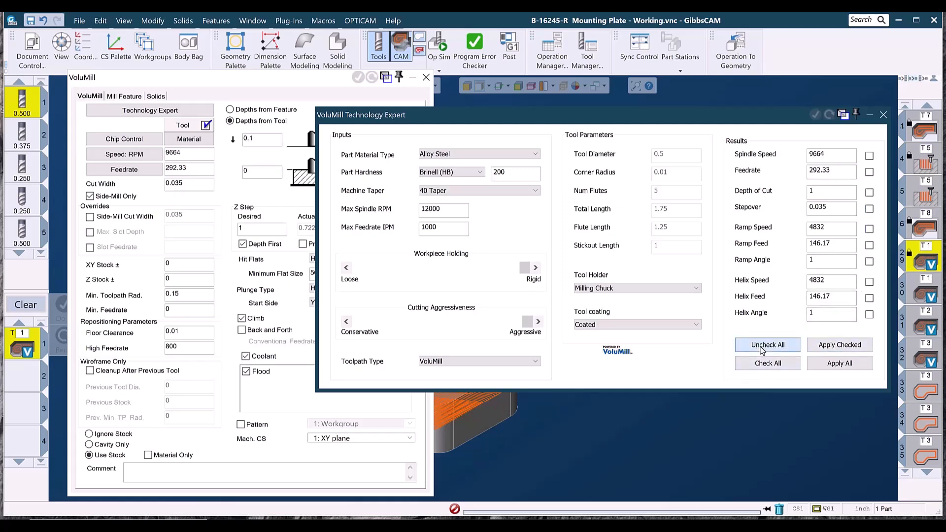
{"action": "left_click", "coordinate": [841, 367]}
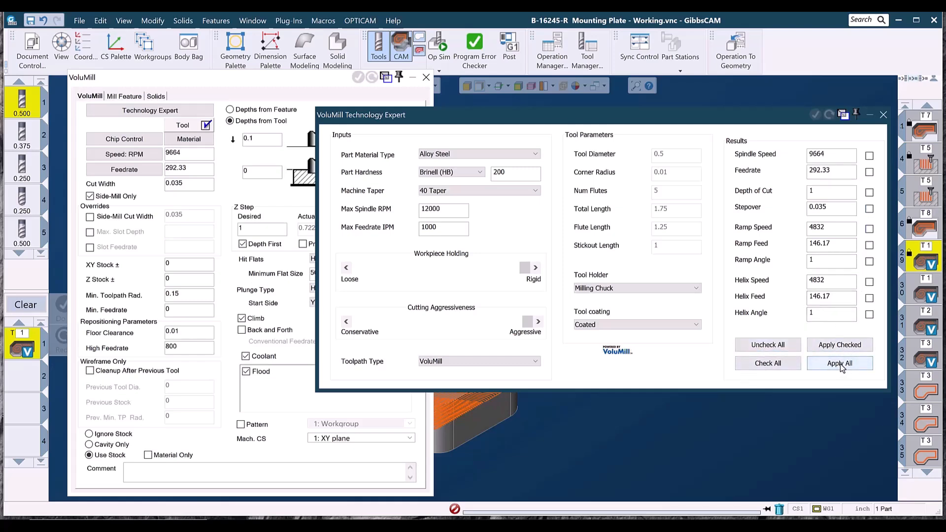
Step: Turn off coolant for the VoluMill process, and close the Technology Expert and the process dialog
{"action": "left_click", "coordinate": [252, 355]}
{"action": "left_click", "coordinate": [246, 356]}
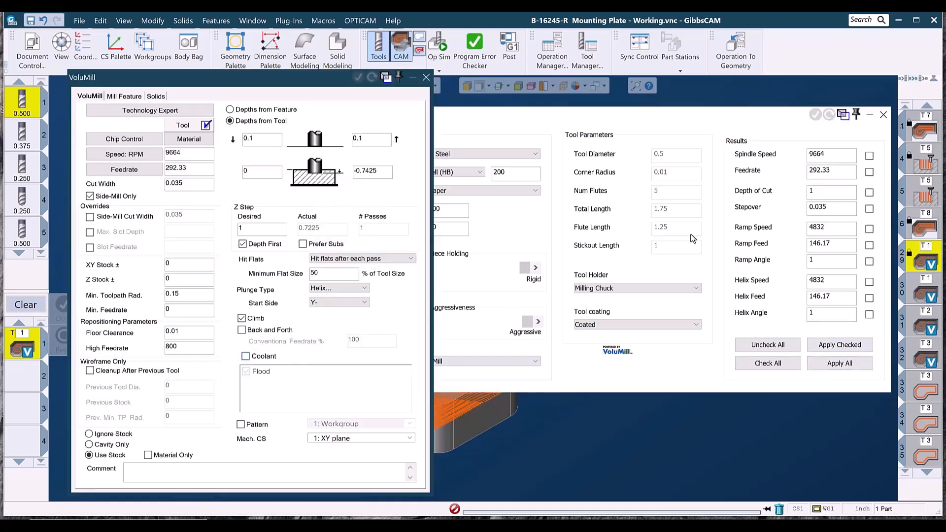
{"action": "left_click", "coordinate": [883, 114]}
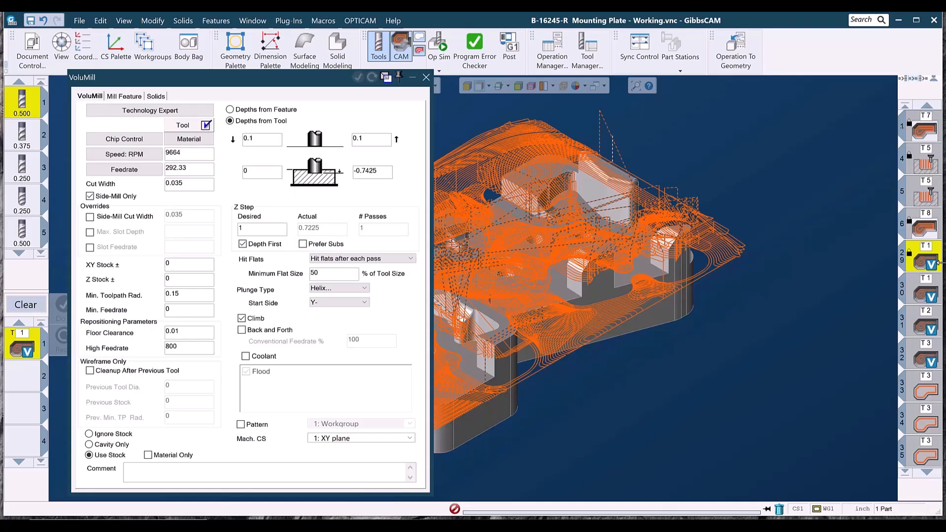
{"action": "mouse_move", "coordinate": [922, 258]}
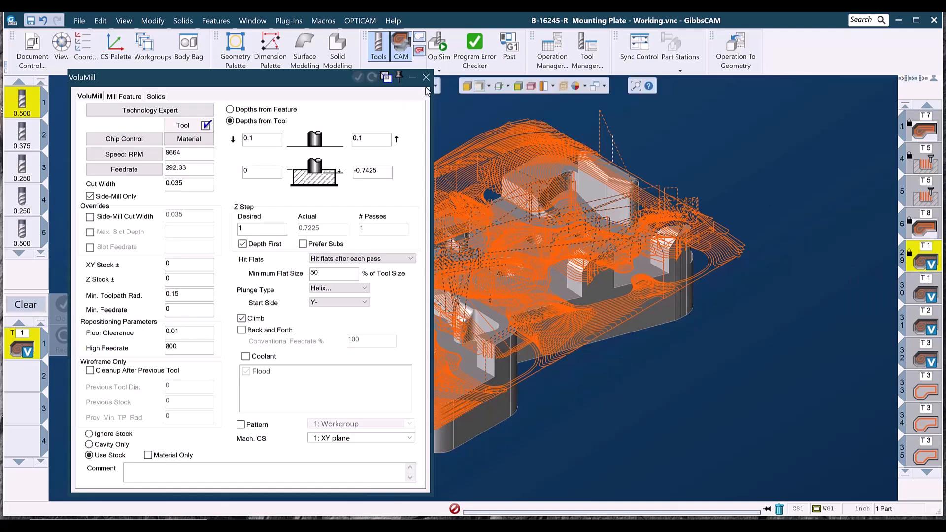
{"action": "left_click", "coordinate": [426, 78]}
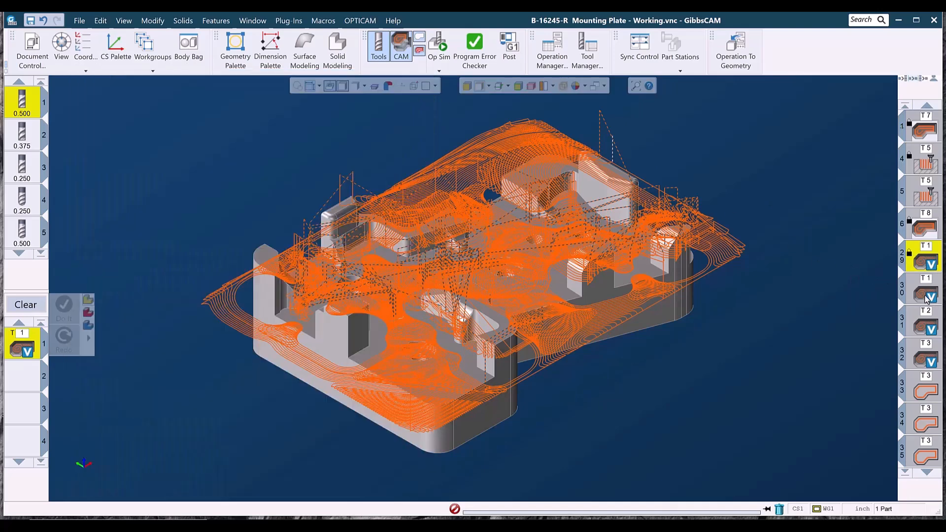
Step: Activate VoluMill operations 30, 31 and 32 together
{"action": "left_click_drag", "start_coordinate": [925, 297], "coordinate": [922, 356]}
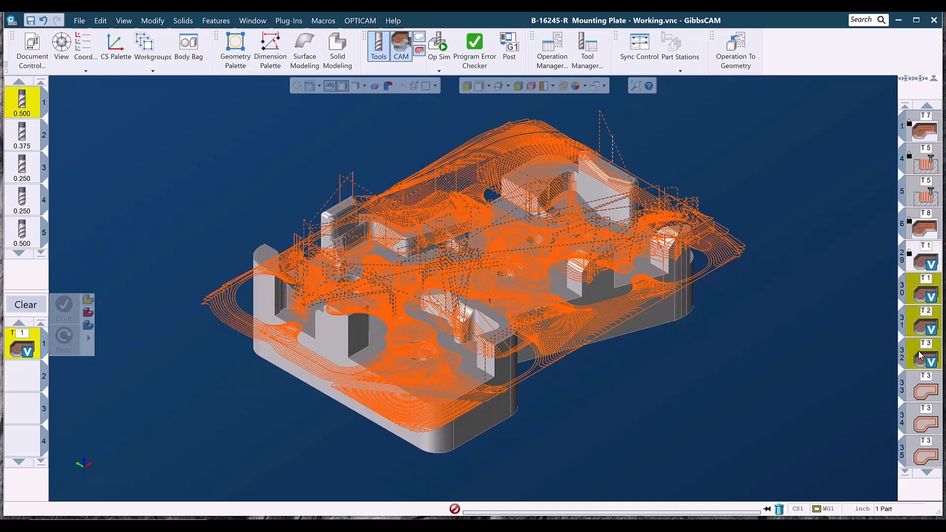
{"action": "right_click", "coordinate": [921, 356]}
{"action": "left_click", "coordinate": [832, 489]}
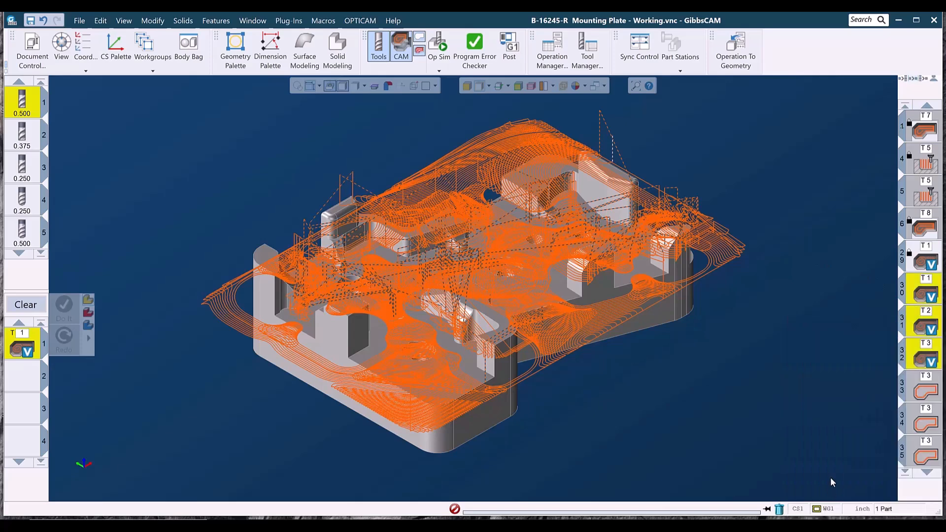
Step: Display the toolpaths of VoluMill operations 30, 31 and 32 one at a time on the mounting plate
{"action": "left_click", "coordinate": [930, 290]}
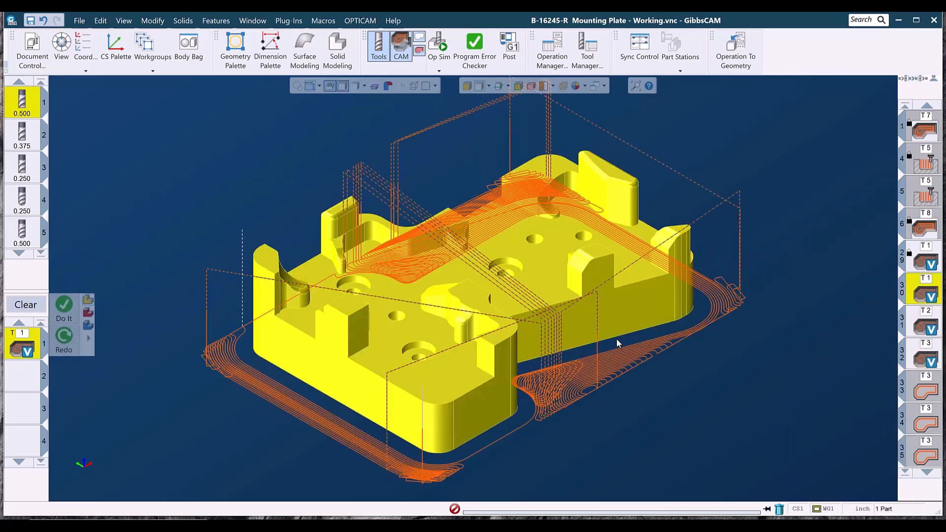
{"action": "left_click", "coordinate": [925, 324]}
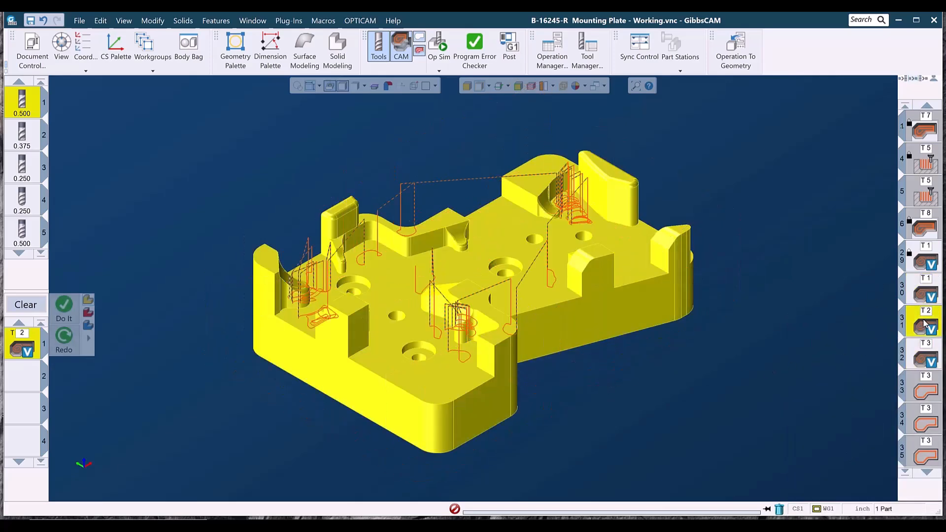
{"action": "left_click", "coordinate": [916, 354]}
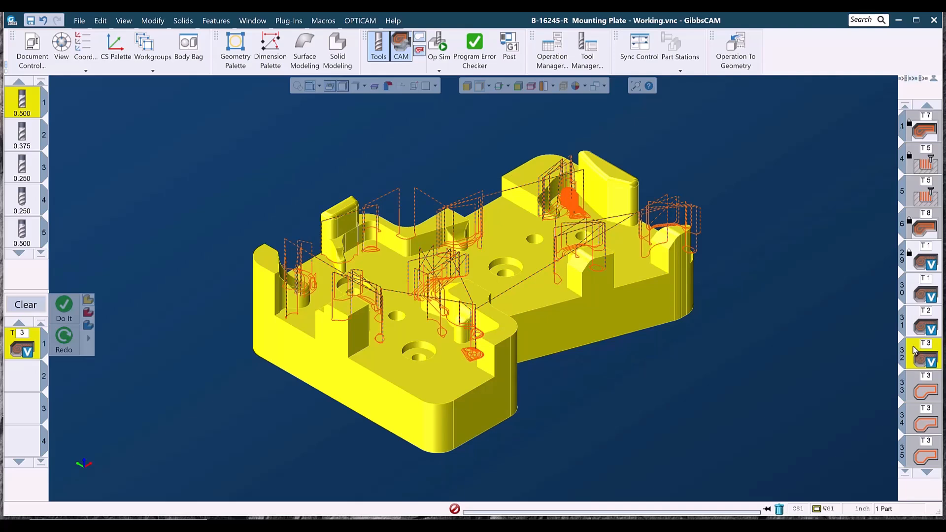
Step: Start Op Sim for the mounting plate and play the machining simulation
{"action": "mouse_move", "coordinate": [924, 266]}
{"action": "left_click", "coordinate": [438, 41]}
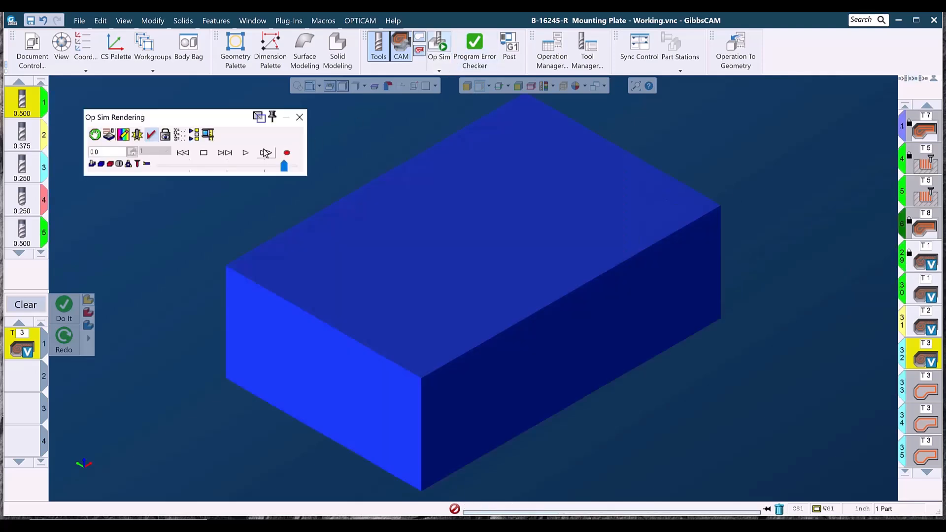
{"action": "left_click", "coordinate": [245, 153]}
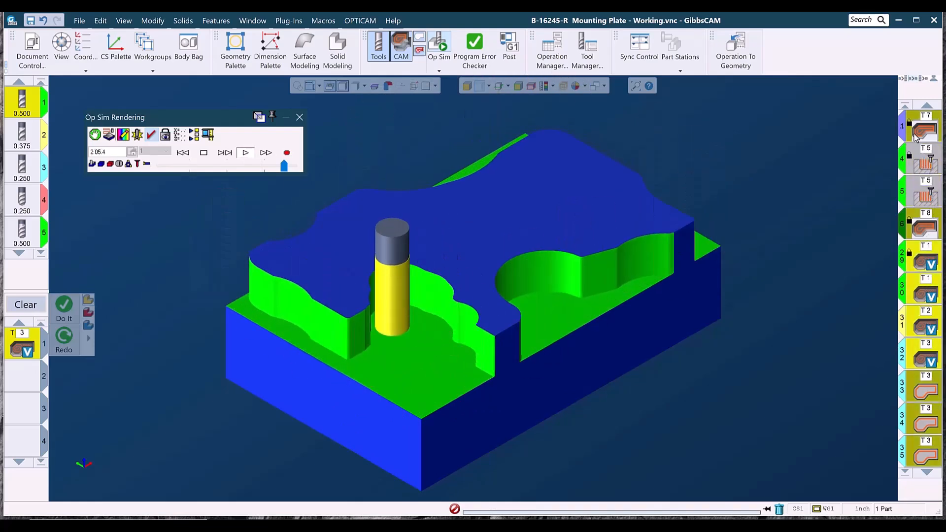
Step: Activate operations 29 through 35, speed up the simulation, deactivate high-feed operation 6, and rerun the simulation without it
{"action": "right_click", "coordinate": [935, 401]}
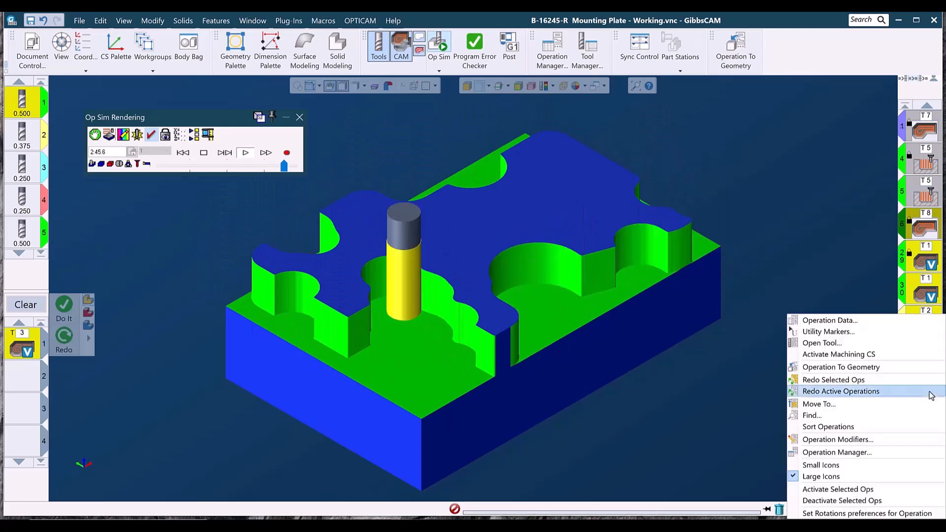
{"action": "left_click", "coordinate": [843, 493]}
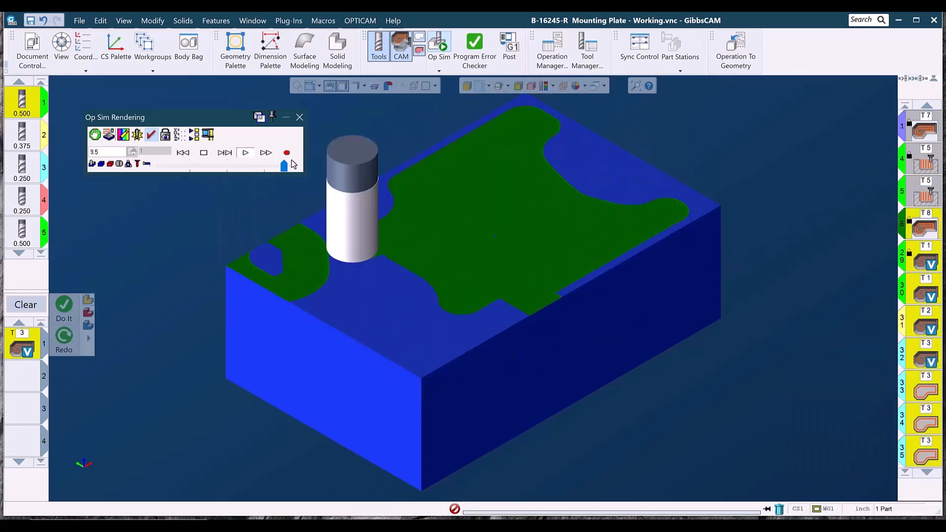
{"action": "left_click_drag", "start_coordinate": [283, 167], "coordinate": [303, 172]}
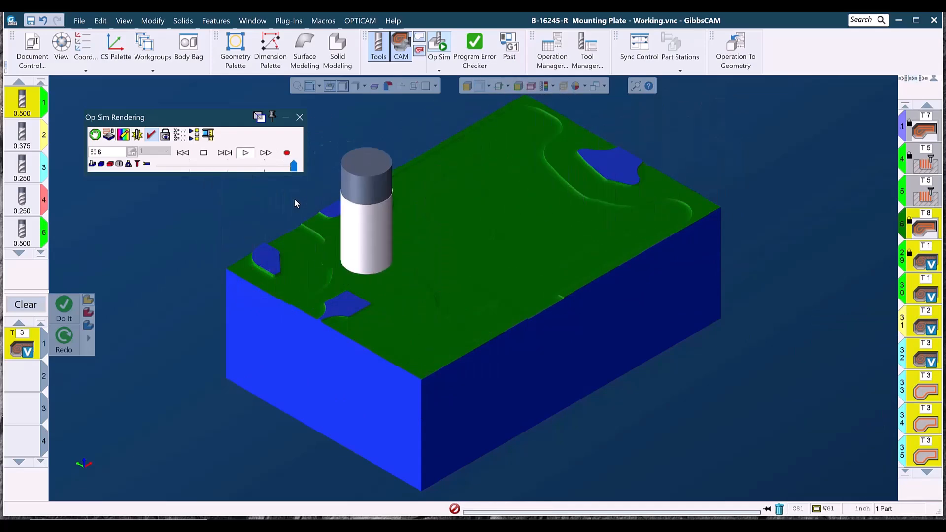
{"action": "right_click", "coordinate": [929, 231]}
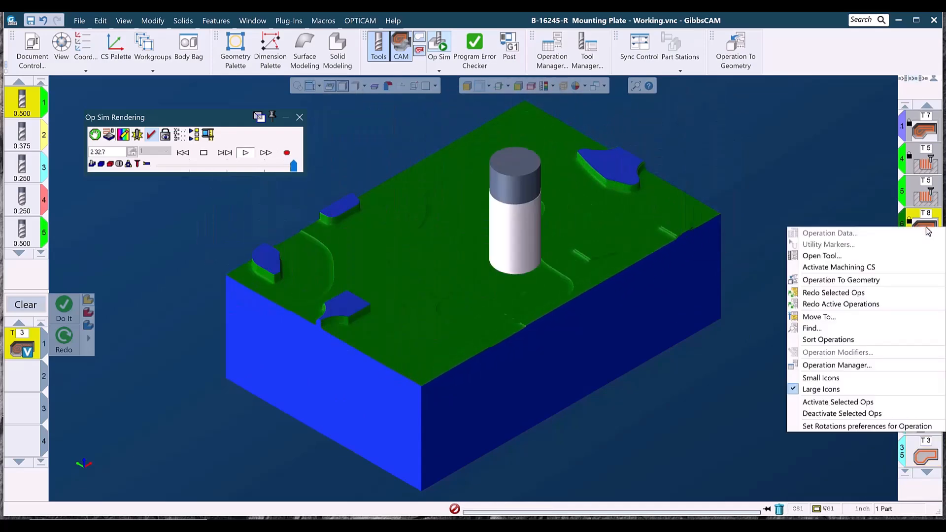
{"action": "left_click", "coordinate": [848, 419]}
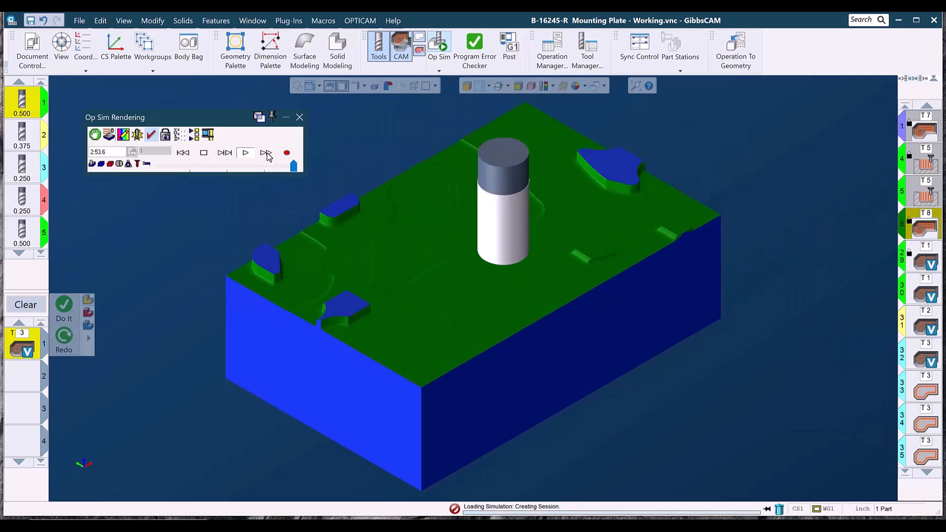
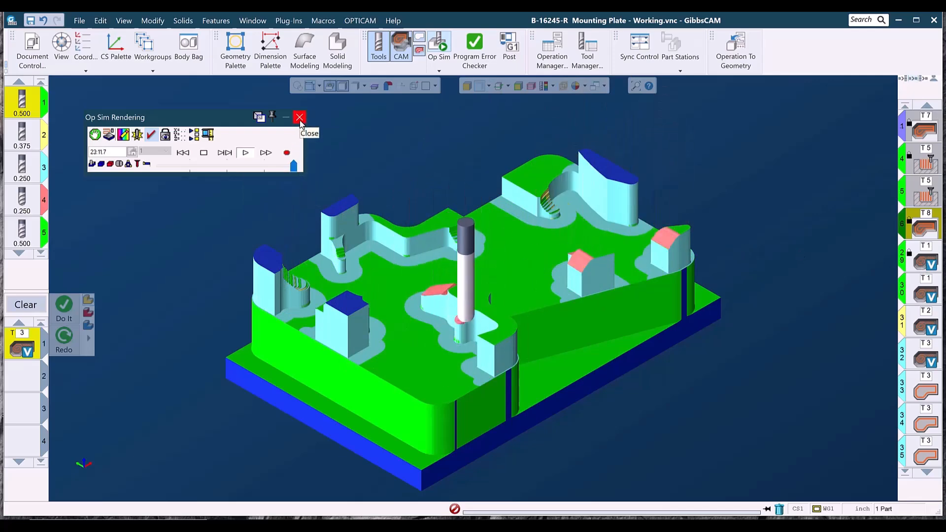
Step: Slow the simulation to watch the remaining cleanup passes on the raised bosses, and close Op Sim
{"action": "left_click", "coordinate": [281, 166]}
{"action": "left_click", "coordinate": [283, 166]}
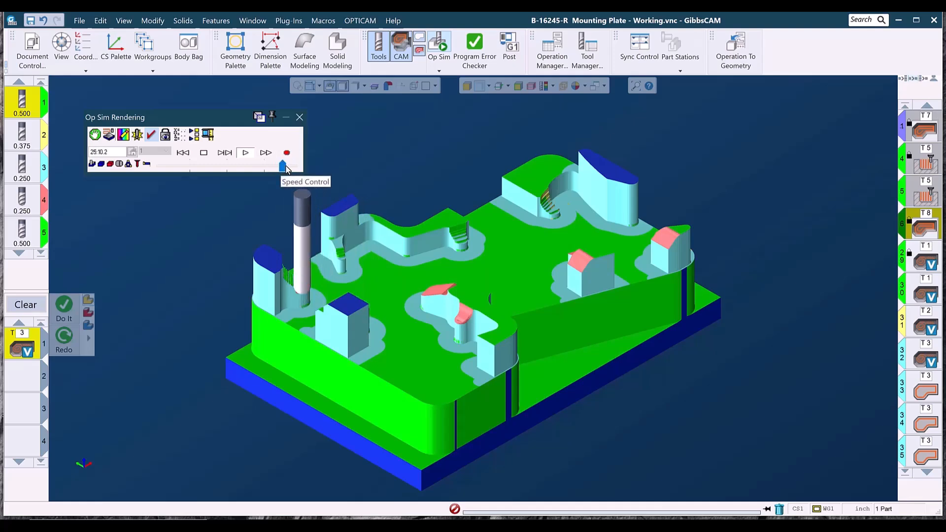
{"action": "left_click", "coordinate": [287, 166]}
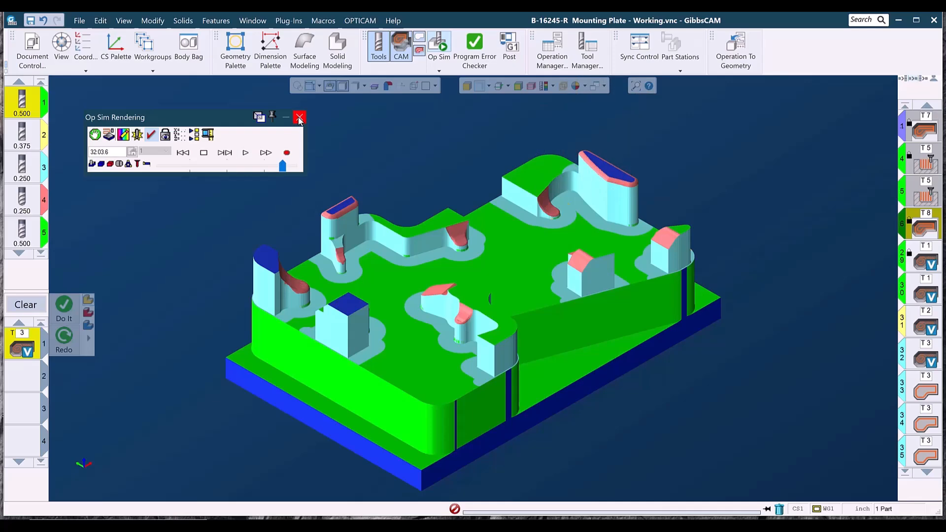
{"action": "left_click", "coordinate": [299, 119]}
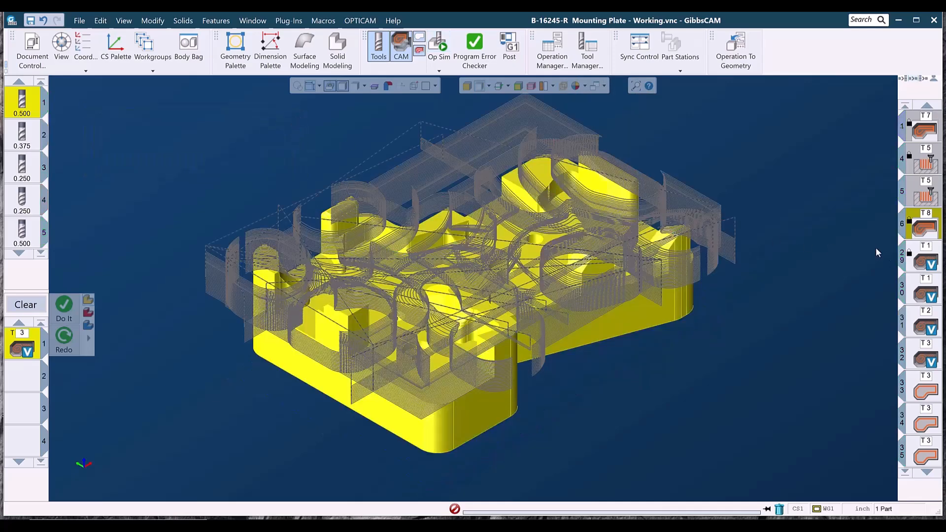
Step: Display VoluMill operation 29's toolpath, switch to Photos, and browse forward and back through the end mill pictures
{"action": "left_click", "coordinate": [920, 263]}
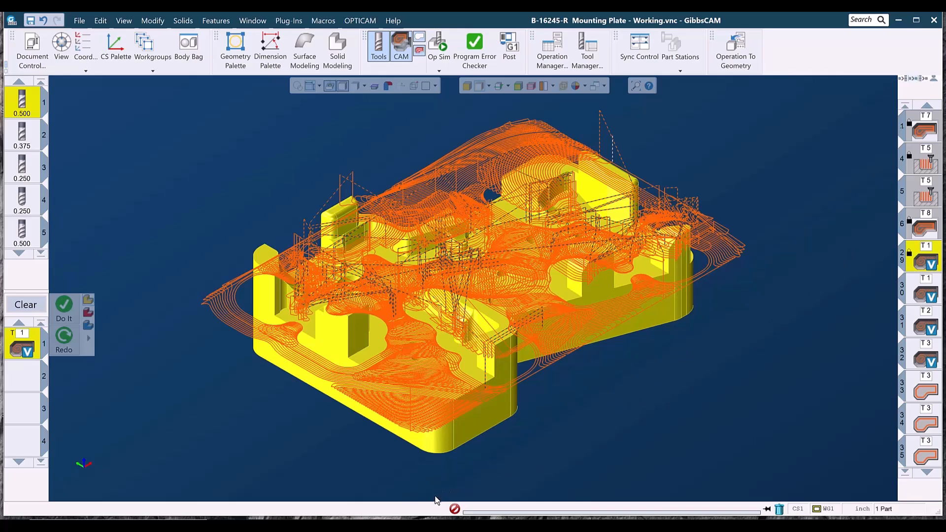
{"action": "mouse_move", "coordinate": [433, 522]}
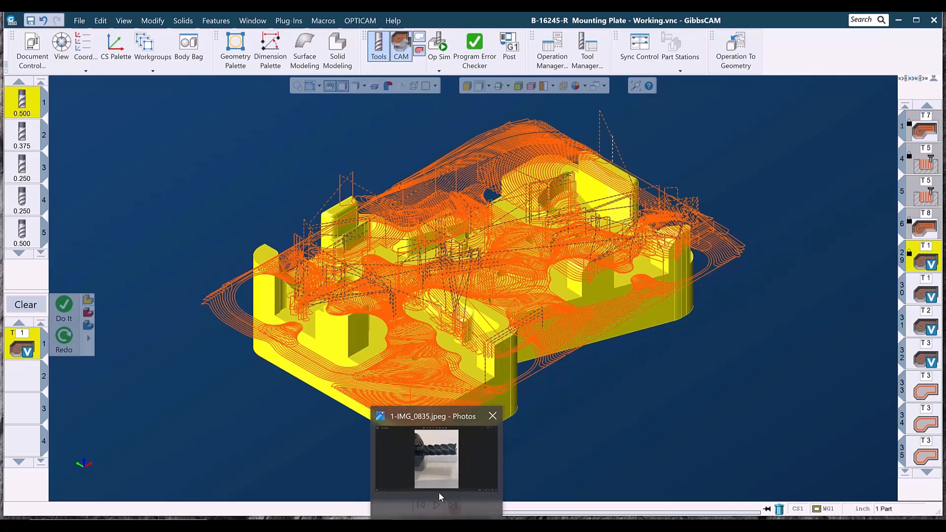
{"action": "left_click", "coordinate": [440, 472]}
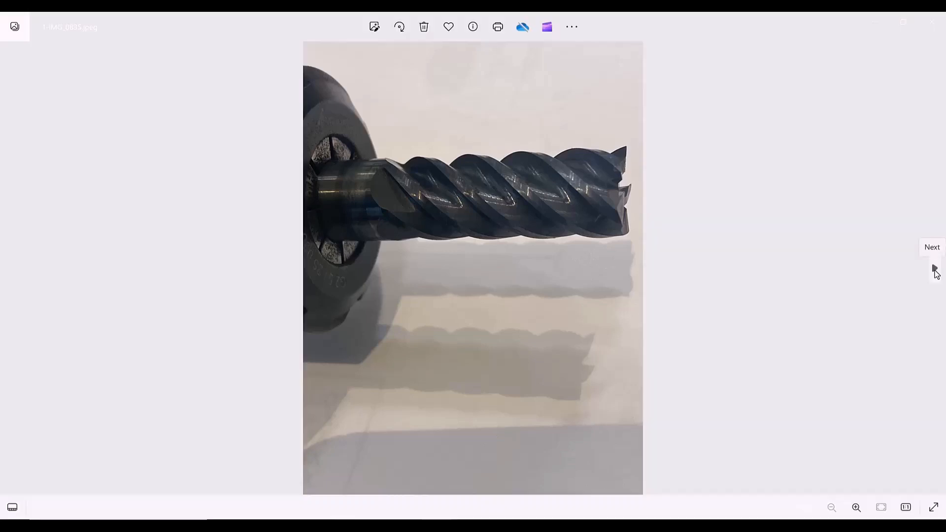
{"action": "left_click", "coordinate": [935, 270]}
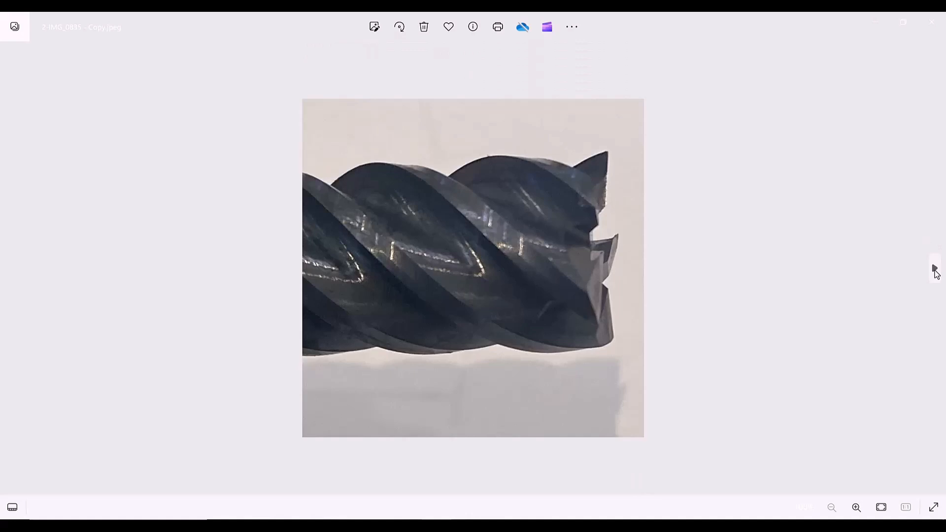
{"action": "left_click", "coordinate": [935, 270]}
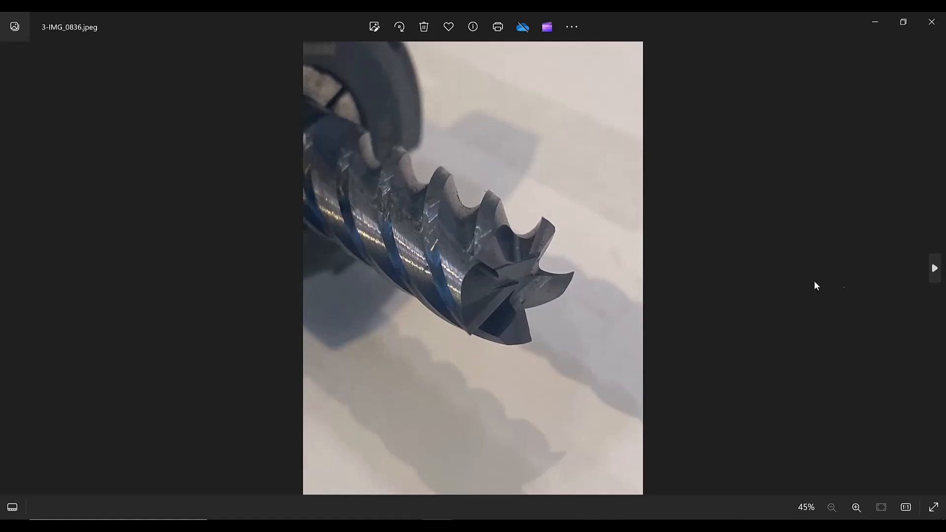
{"action": "left_click", "coordinate": [935, 269]}
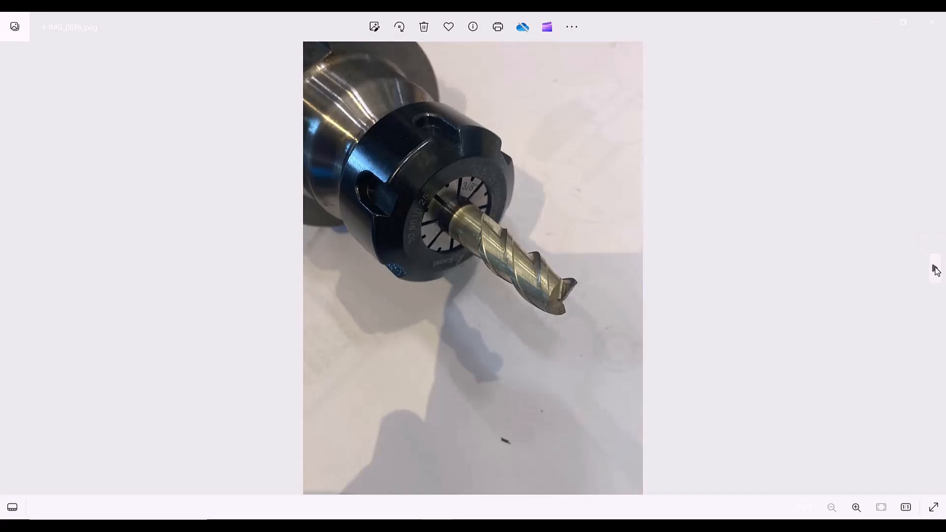
{"action": "left_click", "coordinate": [935, 270]}
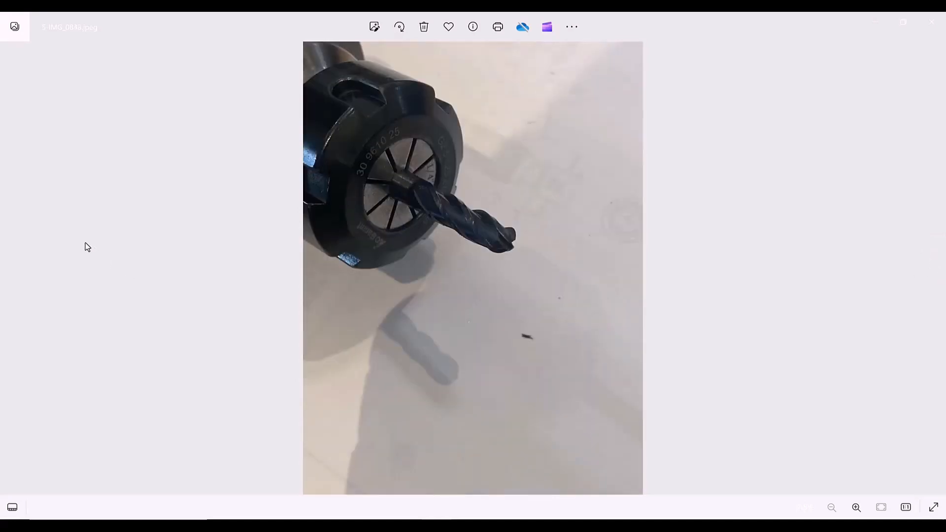
{"action": "left_click", "coordinate": [9, 268]}
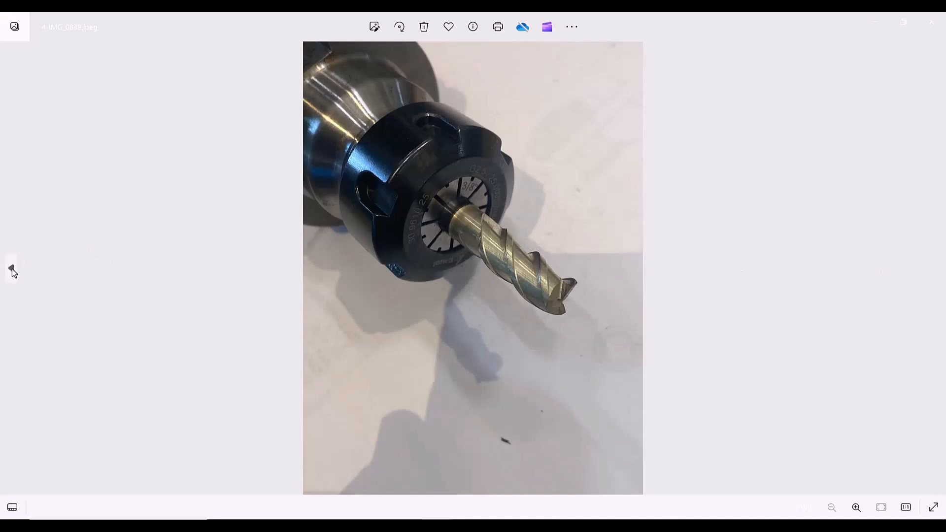
{"action": "left_click", "coordinate": [10, 269]}
{"action": "left_click", "coordinate": [11, 269]}
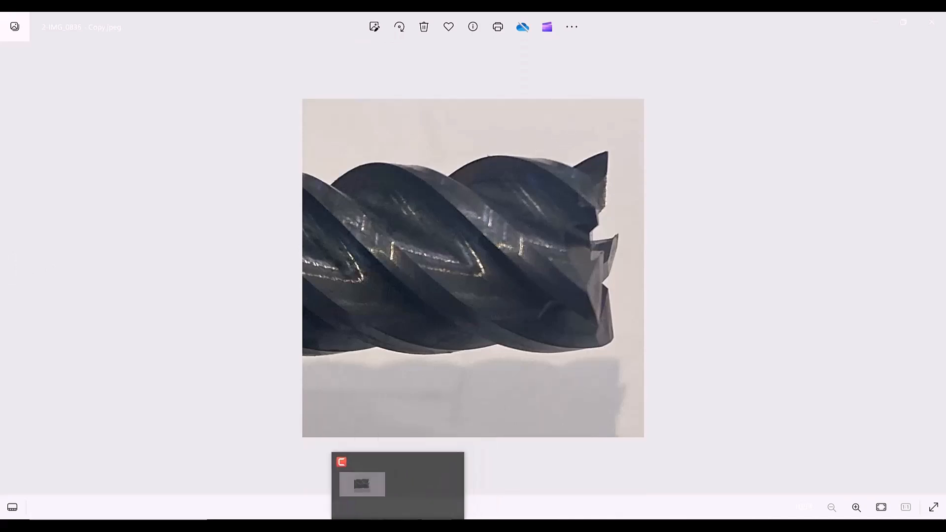
Step: Switch back to GibbsCAM and display the toolpaths of VoluMill operations 31 and 32
{"action": "mouse_move", "coordinate": [406, 526]}
{"action": "left_click", "coordinate": [315, 503]}
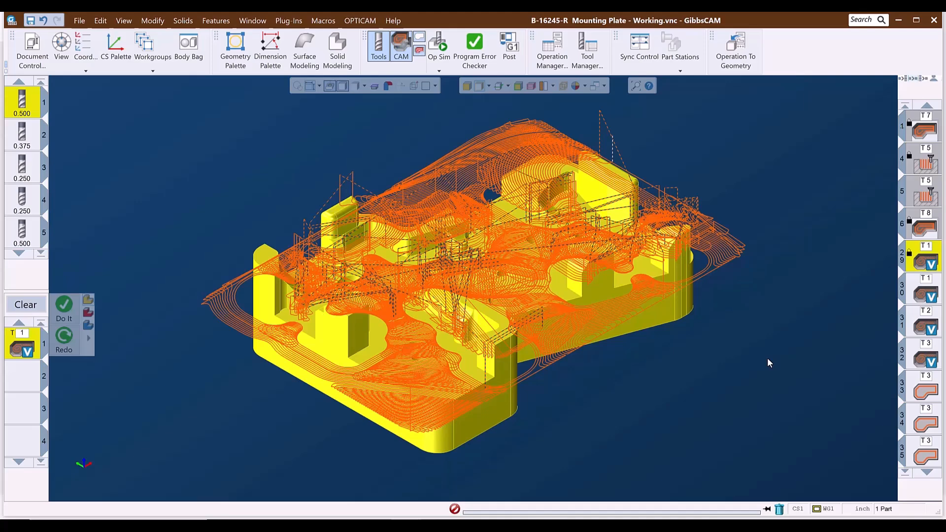
{"action": "left_click", "coordinate": [918, 329]}
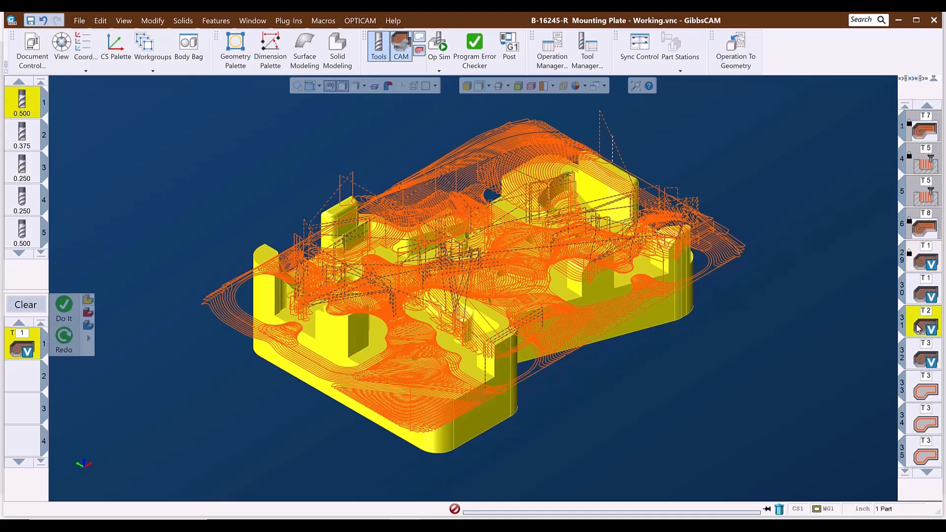
{"action": "left_click", "coordinate": [923, 358]}
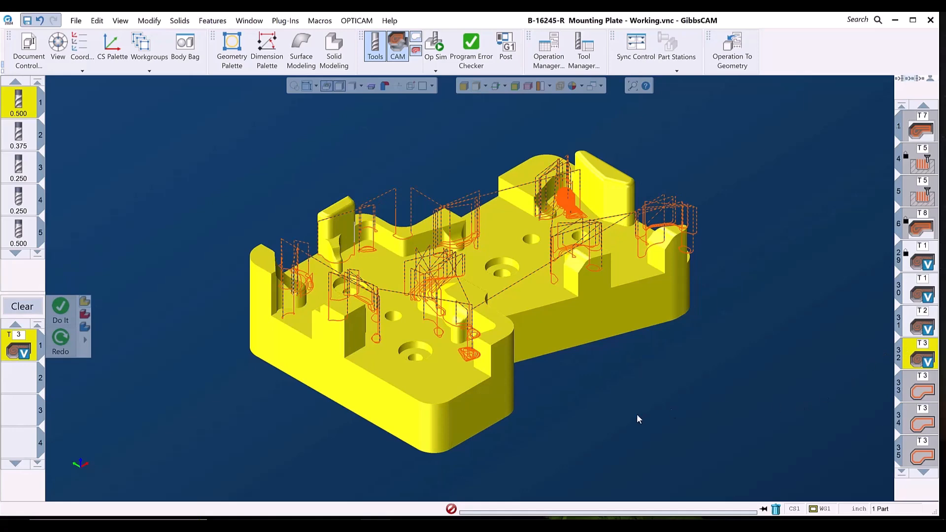
Step: Close the B-16245-R Mounting Plate - Working part through Document Control without saving changes
{"action": "mouse_move", "coordinate": [467, 525]}
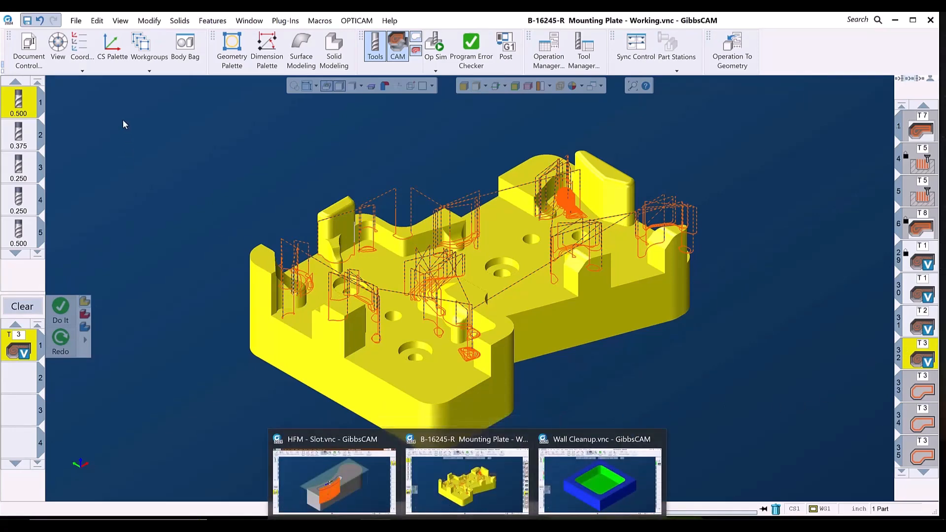
{"action": "left_click", "coordinate": [477, 508]}
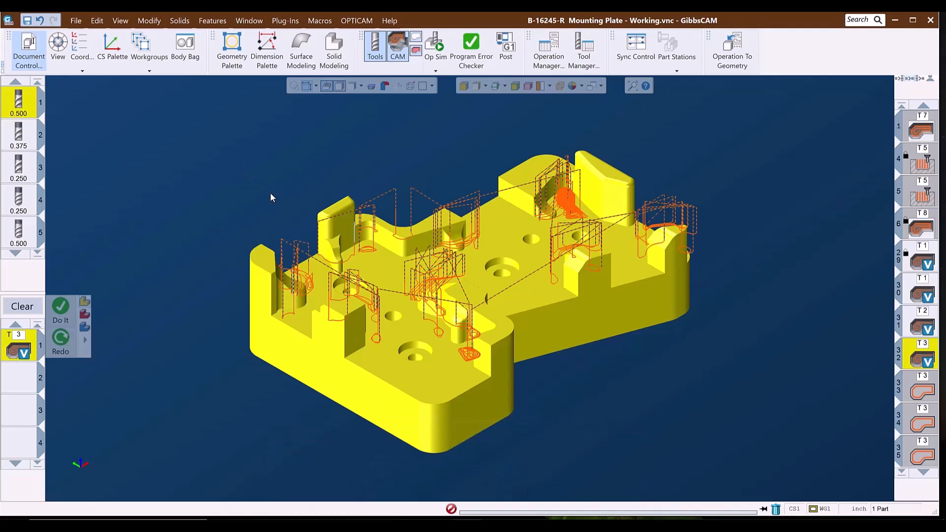
{"action": "left_click", "coordinate": [29, 50]}
{"action": "left_click", "coordinate": [510, 226]}
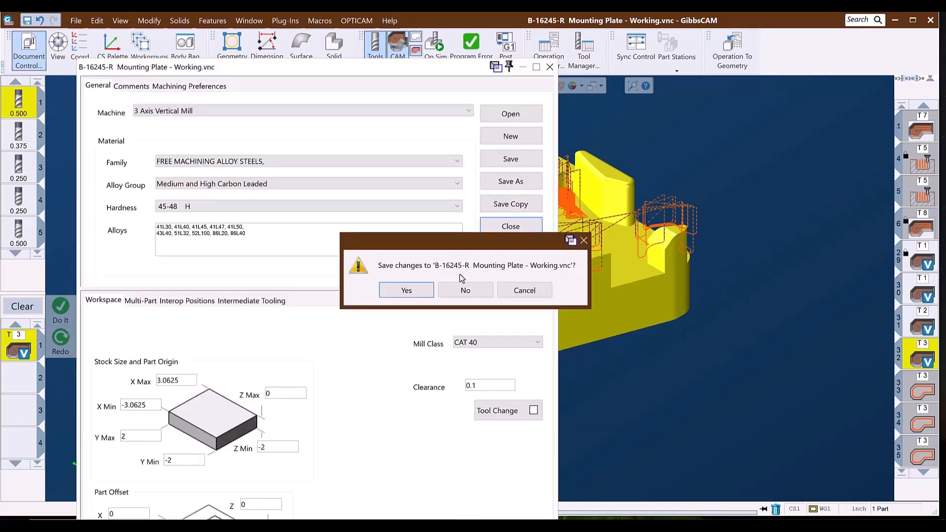
{"action": "left_click", "coordinate": [463, 290]}
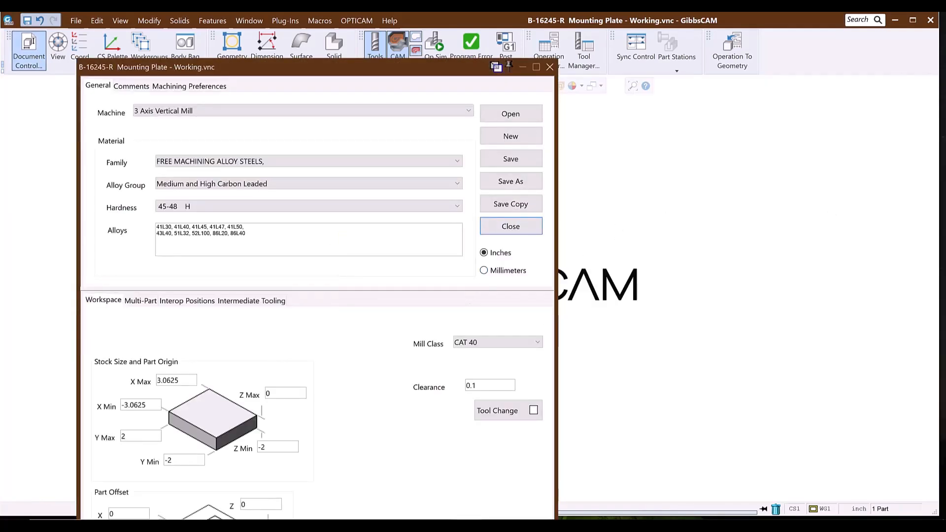
Step: Switch to the HFM - Slot part and close it without saving changes
{"action": "left_click", "coordinate": [333, 472]}
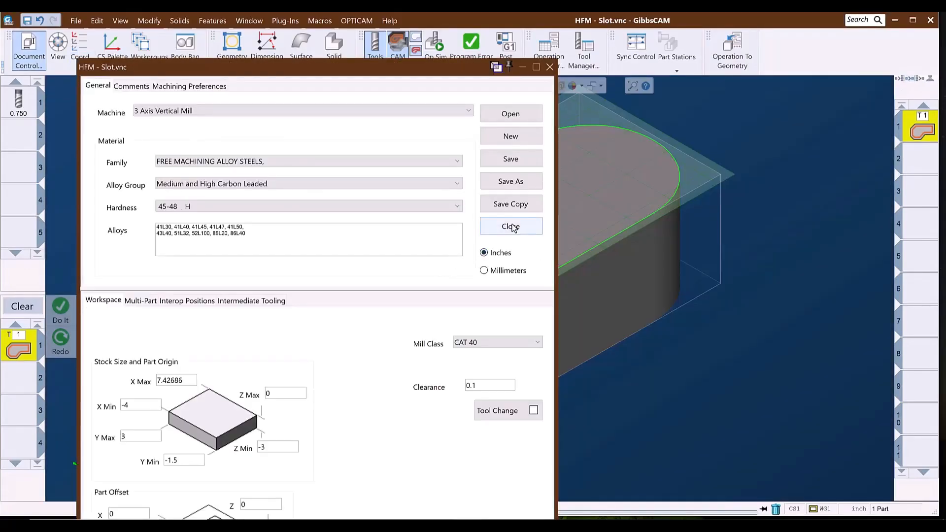
{"action": "left_click", "coordinate": [510, 226]}
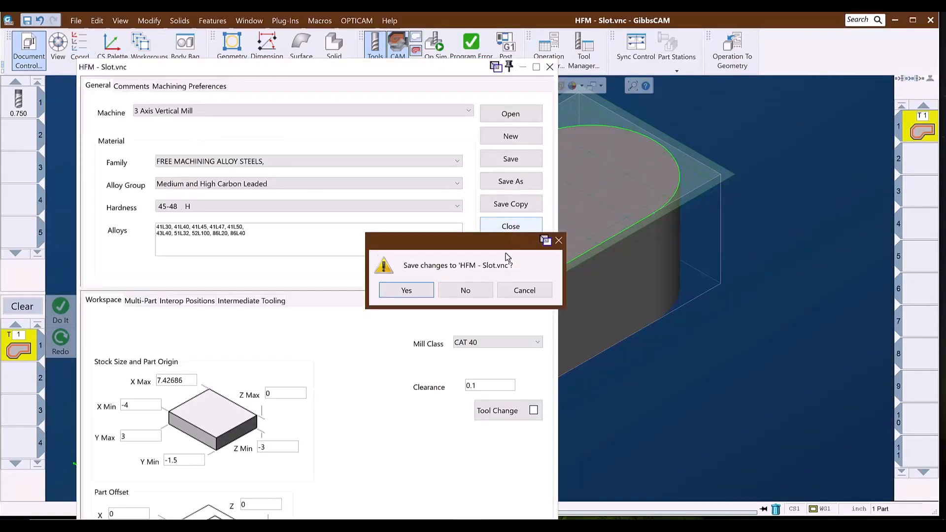
{"action": "left_click", "coordinate": [469, 289]}
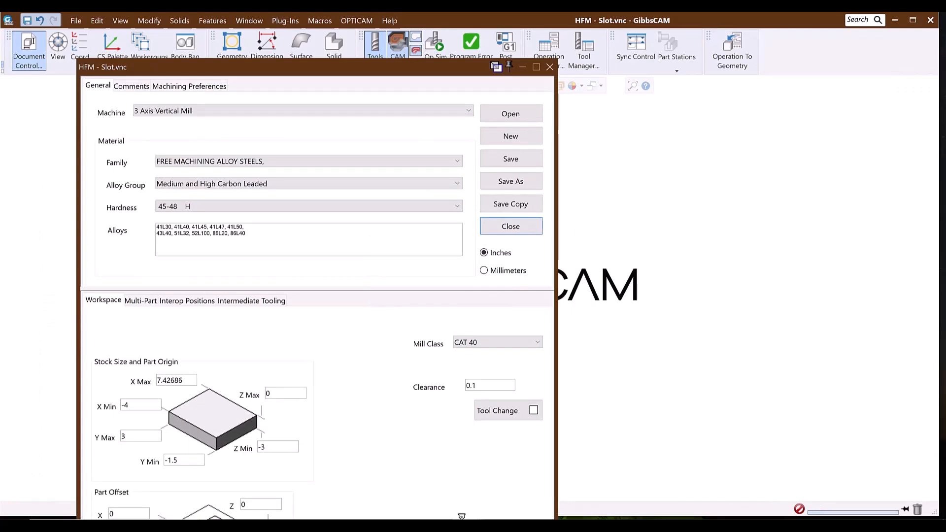
Step: Close the Wall Cleanup part without saving changes and switch to the Turbine Plate part
{"action": "left_click", "coordinate": [623, 464]}
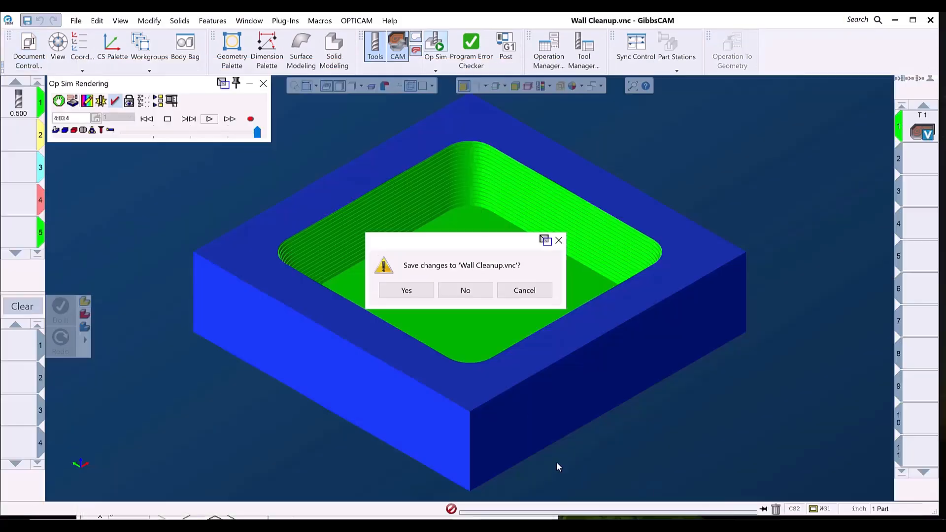
{"action": "left_click", "coordinate": [465, 291]}
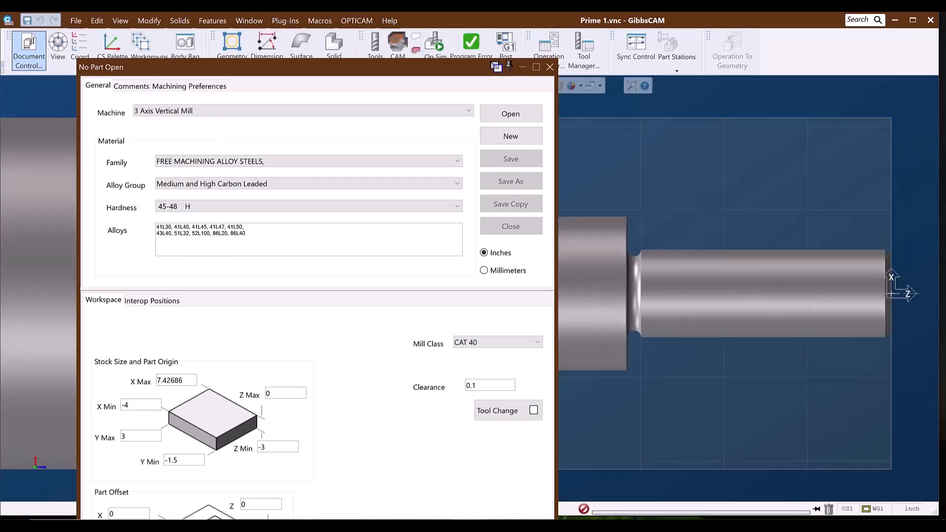
{"action": "left_click", "coordinate": [502, 509]}
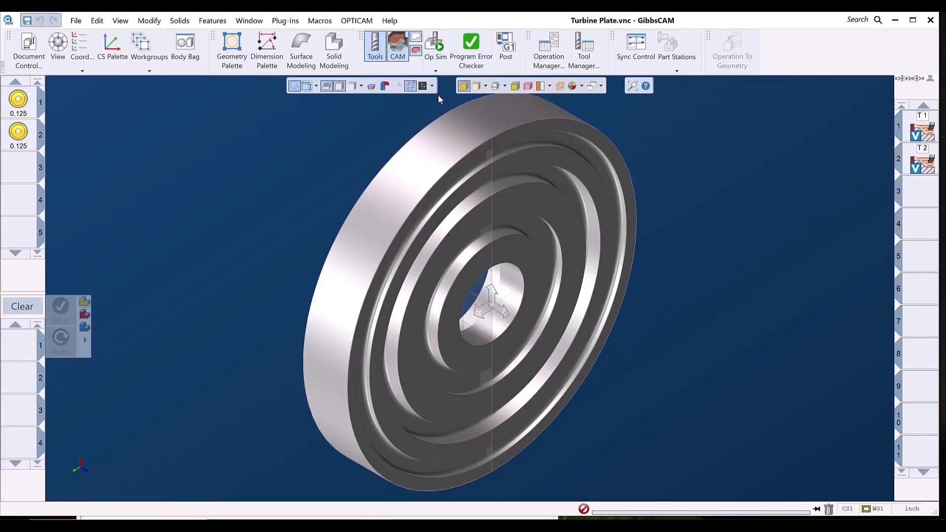
Step: Simulate the first VoluTurn operation on the Turbine Plate, viewing the face grooves up close at a faster playback speed
{"action": "left_click", "coordinate": [436, 44]}
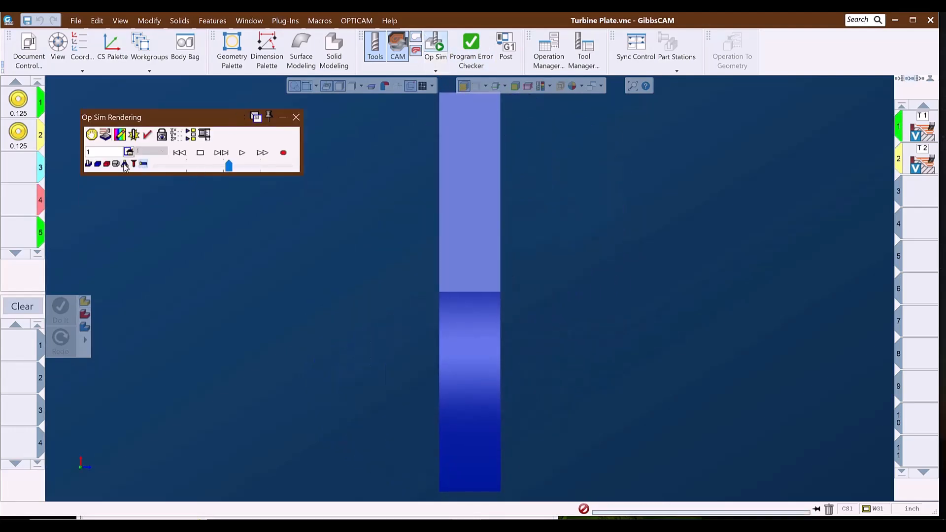
{"action": "left_click", "coordinate": [242, 153]}
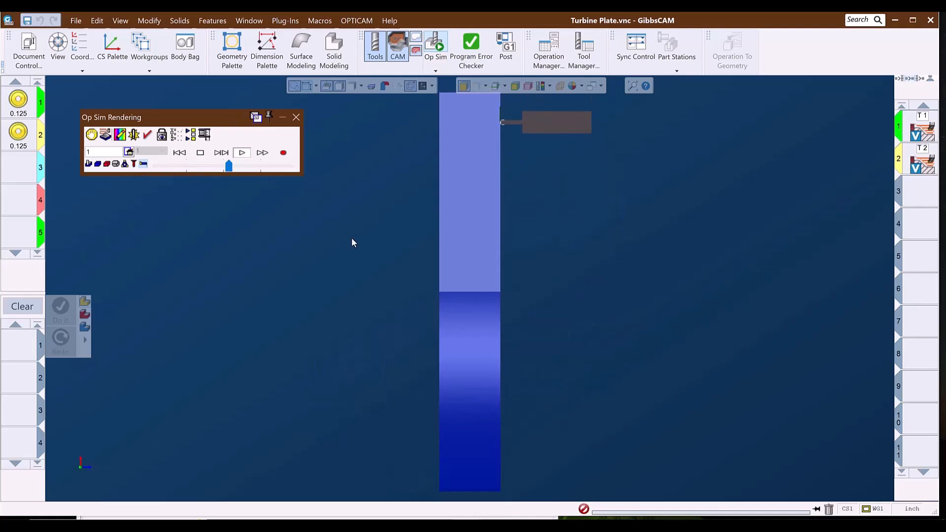
{"action": "left_click_drag", "start_coordinate": [397, 263], "coordinate": [632, 85]}
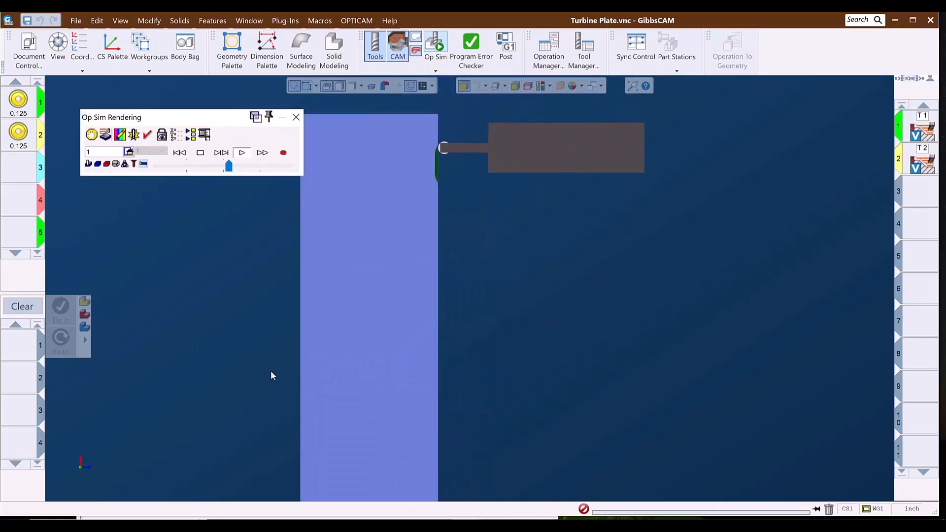
{"action": "left_click", "coordinate": [117, 166]}
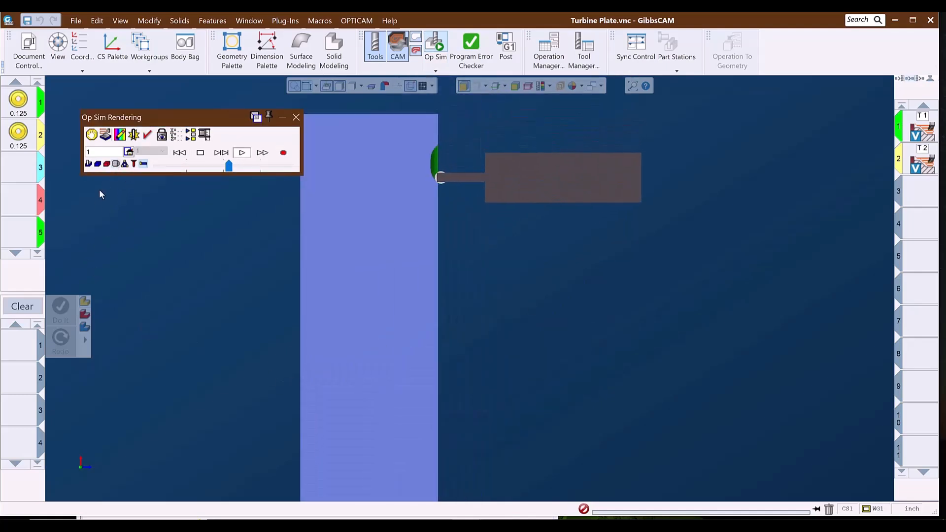
{"action": "left_click", "coordinate": [252, 168]}
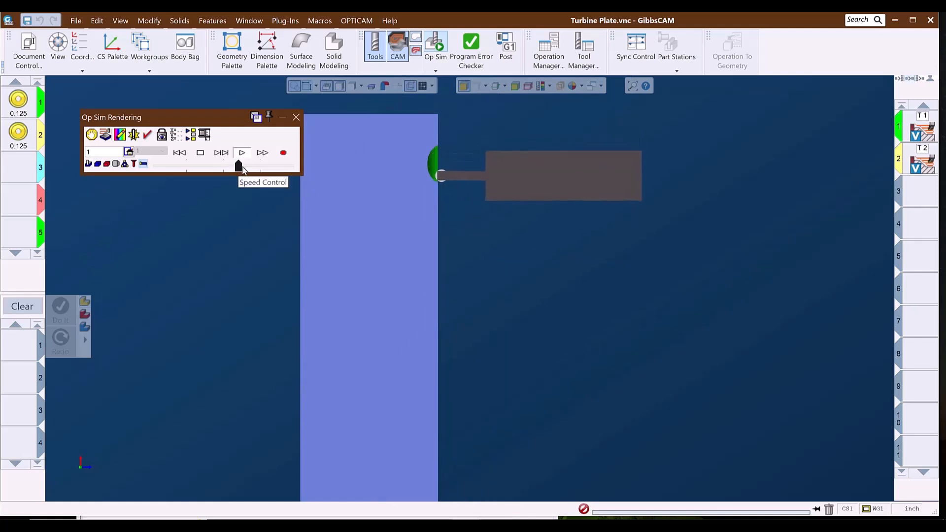
{"action": "left_click", "coordinate": [254, 168]}
{"action": "left_click", "coordinate": [256, 168]}
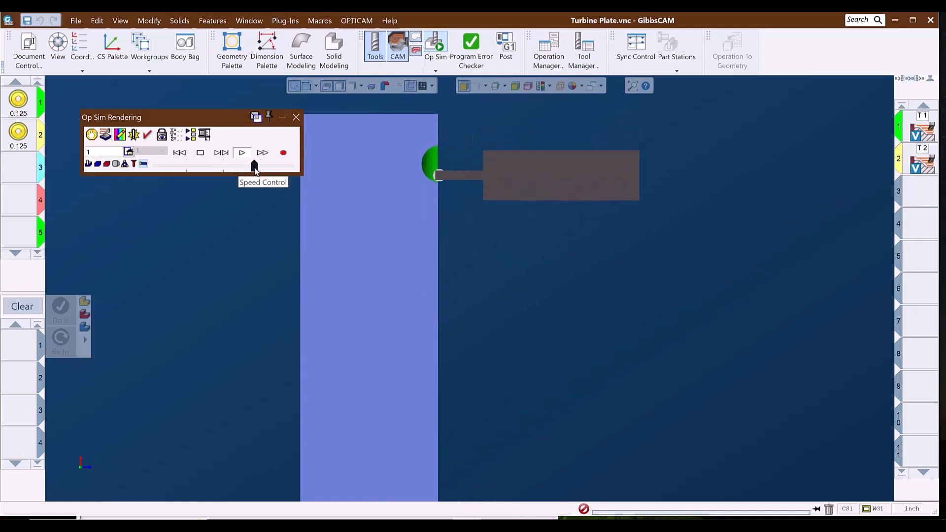
{"action": "left_click", "coordinate": [258, 168]}
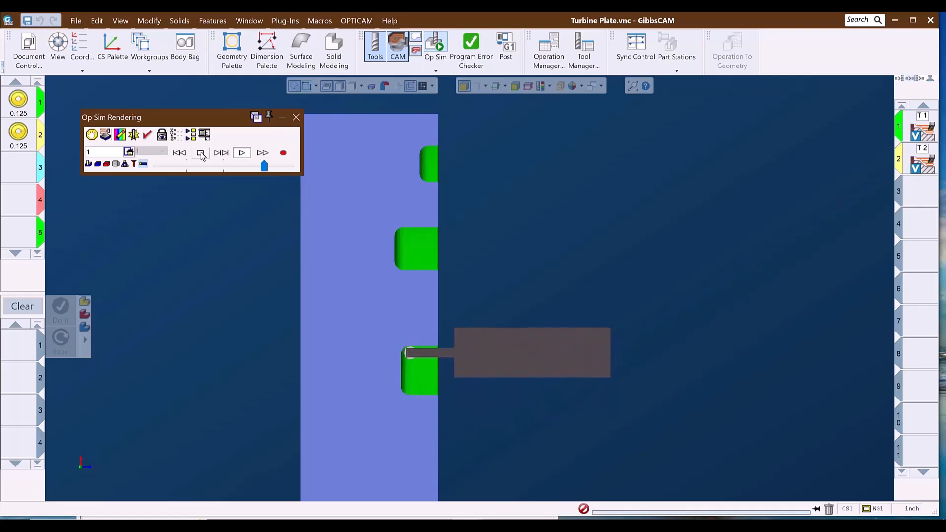
Step: Skip the simulation to operation 2, watch the undercut groove being machined, inspect the finished grooves, and close the simulation
{"action": "left_click", "coordinate": [222, 152]}
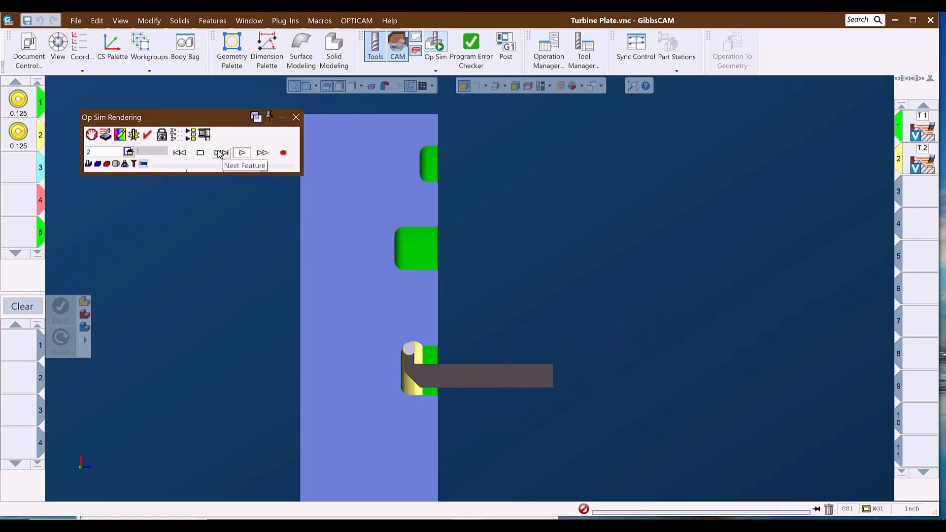
{"action": "left_click_drag", "start_coordinate": [350, 277], "coordinate": [509, 417]}
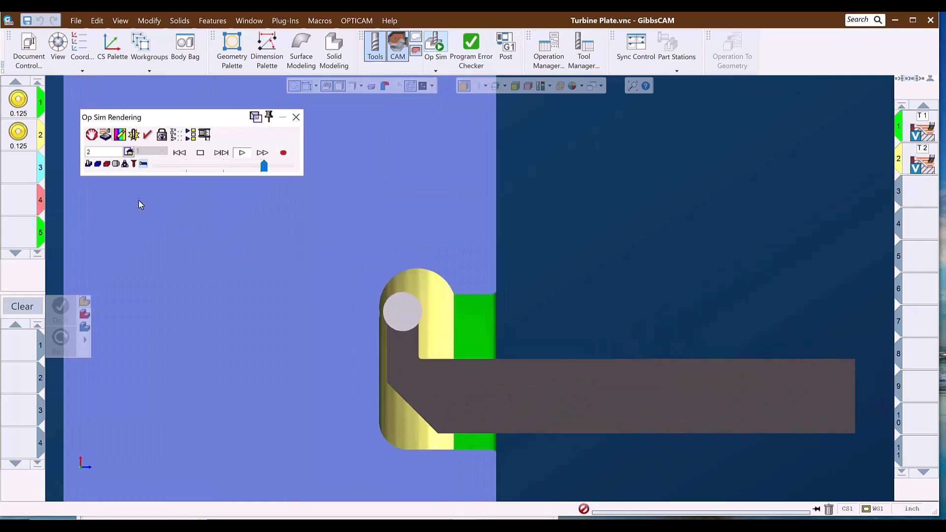
{"action": "left_click", "coordinate": [243, 167]}
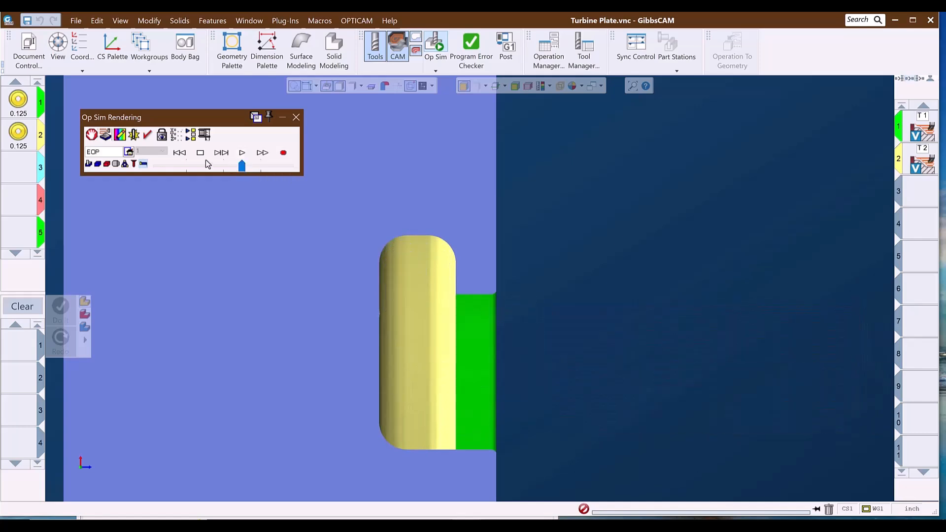
{"action": "key", "text": "ctrl+u"}
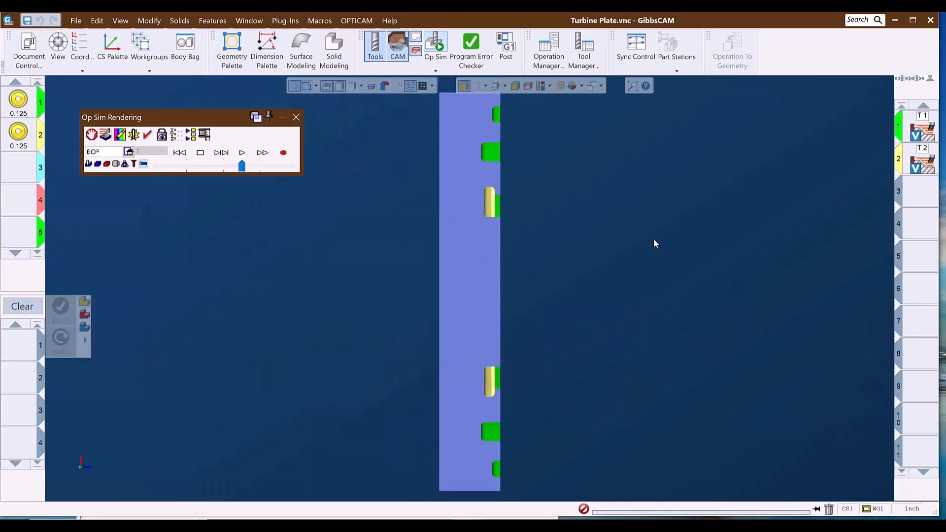
{"action": "middle_click_drag", "start_coordinate": [486, 270], "coordinate": [411, 253]}
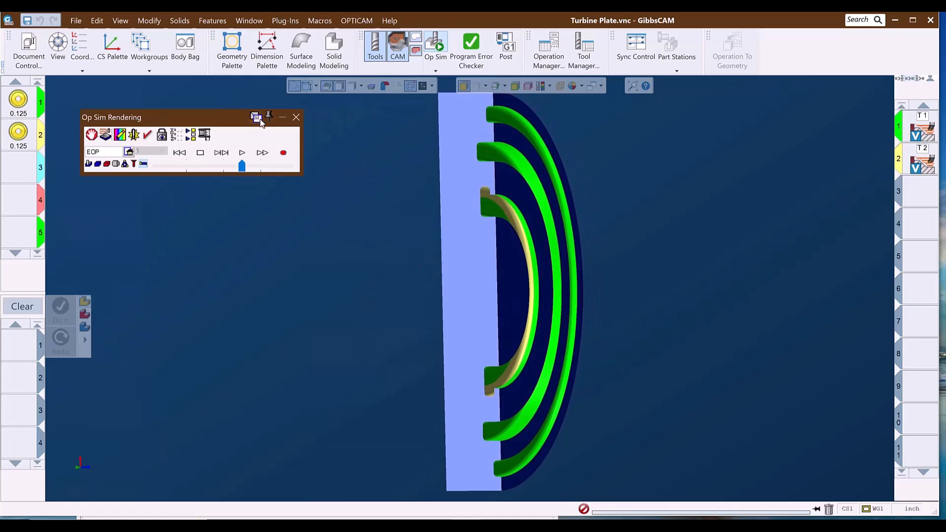
{"action": "left_click", "coordinate": [296, 118]}
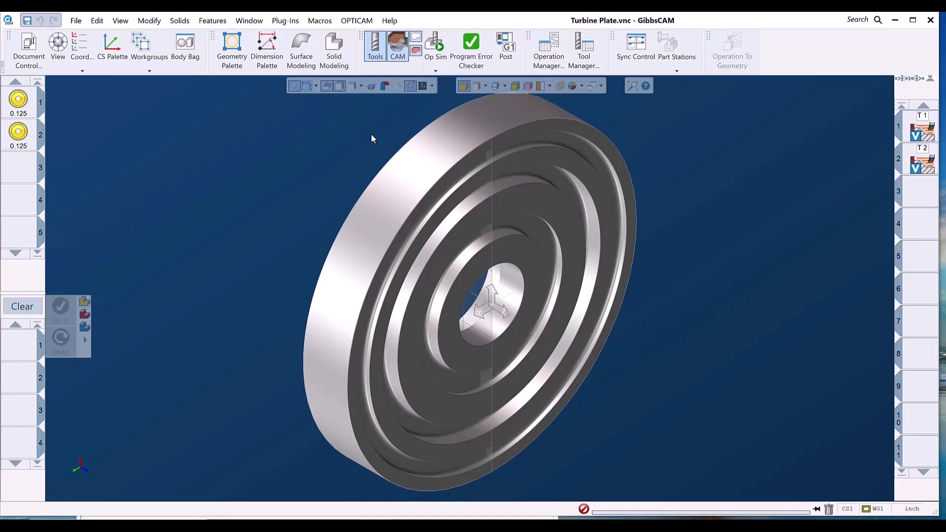
{"action": "left_click", "coordinate": [364, 146]}
{"action": "key", "text": "ctrl+h"}
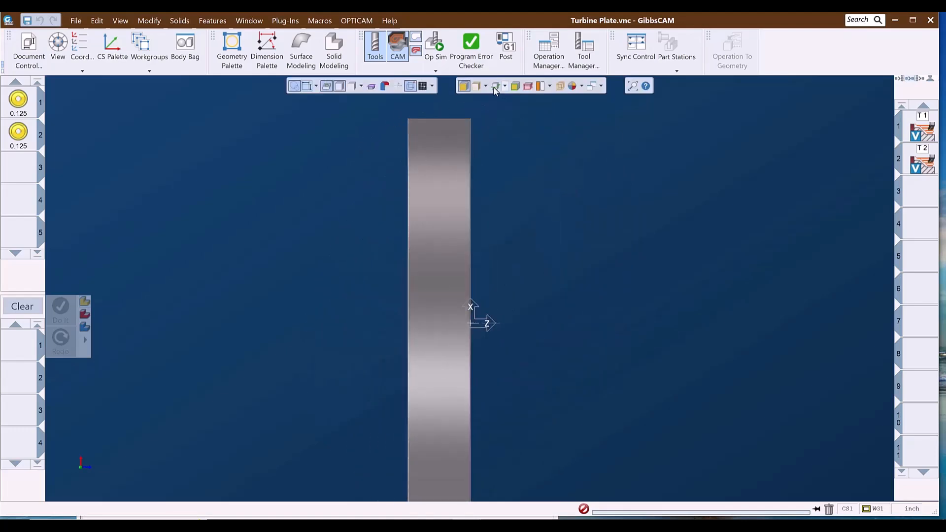
{"action": "left_click", "coordinate": [495, 87]}
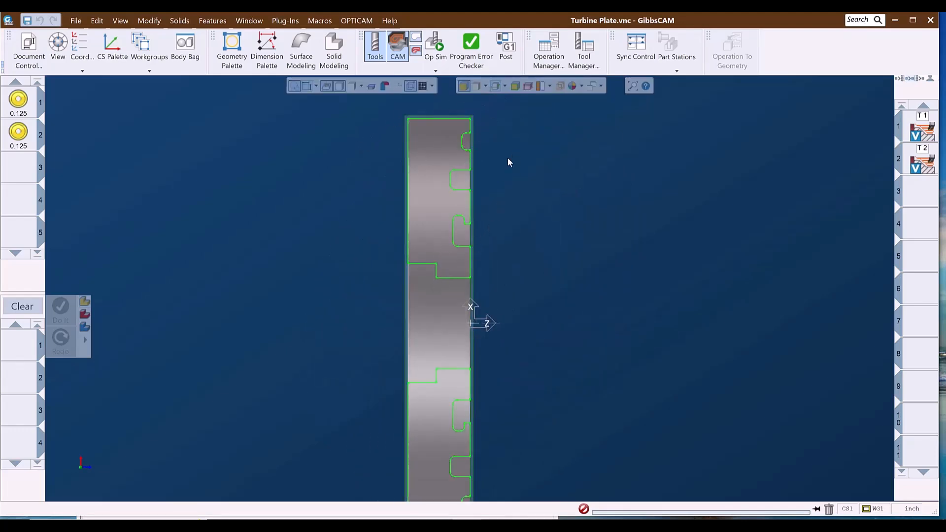
{"action": "left_click_drag", "start_coordinate": [494, 142], "coordinate": [377, 315]}
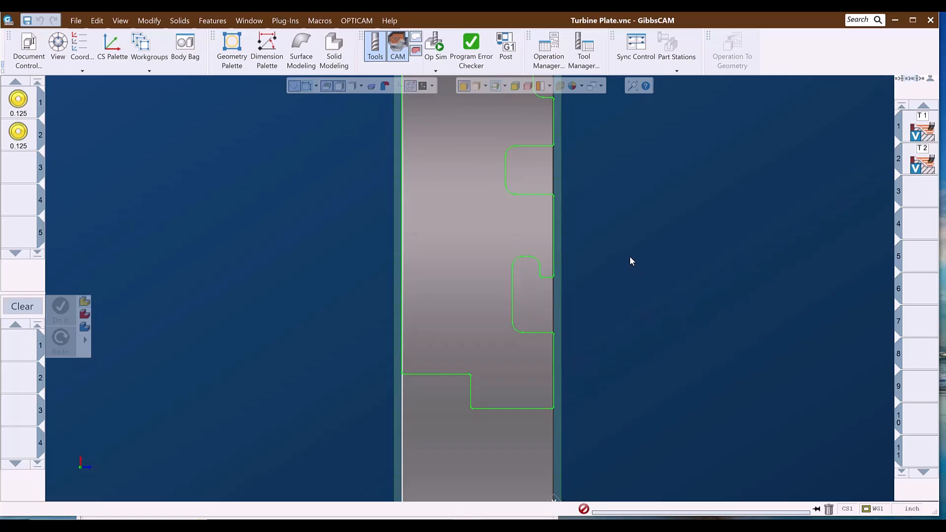
{"action": "key", "text": "ctrl+i"}
{"action": "key", "text": "ctrl+u"}
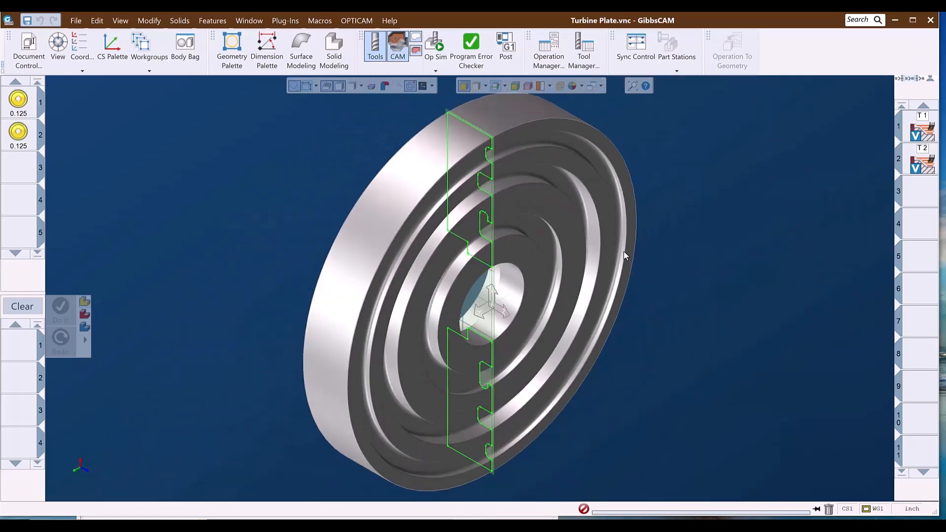
{"action": "left_click", "coordinate": [495, 88]}
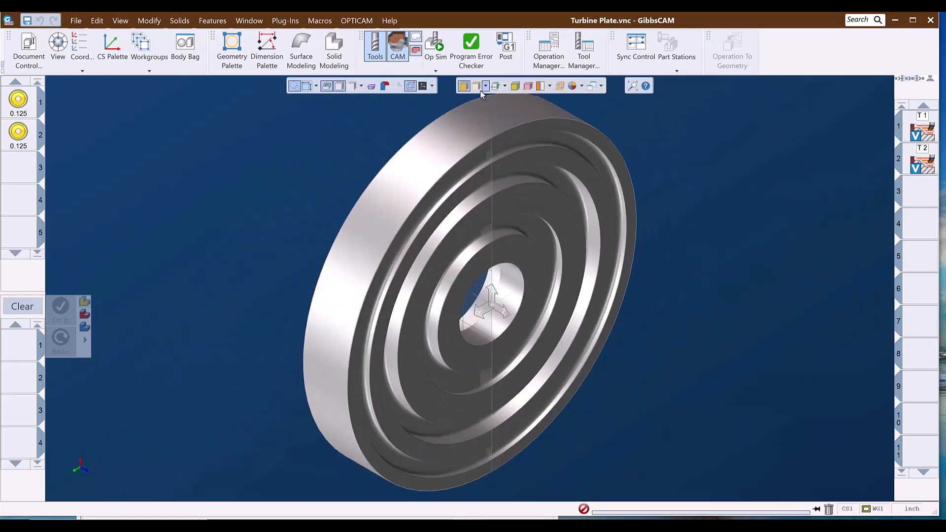
Step: Show the Turbine Plate in section, examine the undercut groove from several angles, and turn the section display off
{"action": "left_click", "coordinate": [373, 86]}
{"action": "middle_click_drag", "start_coordinate": [383, 253], "coordinate": [518, 164]}
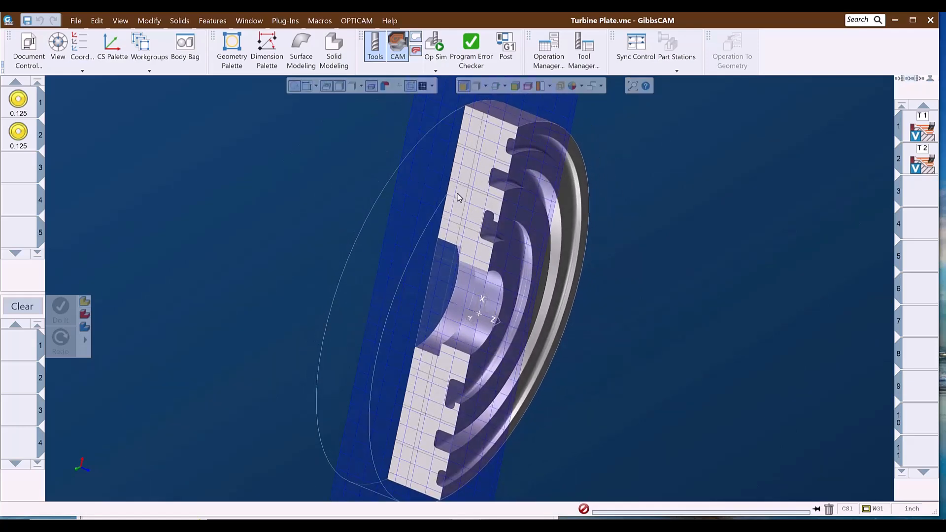
{"action": "left_click_drag", "start_coordinate": [458, 194], "coordinate": [524, 261]}
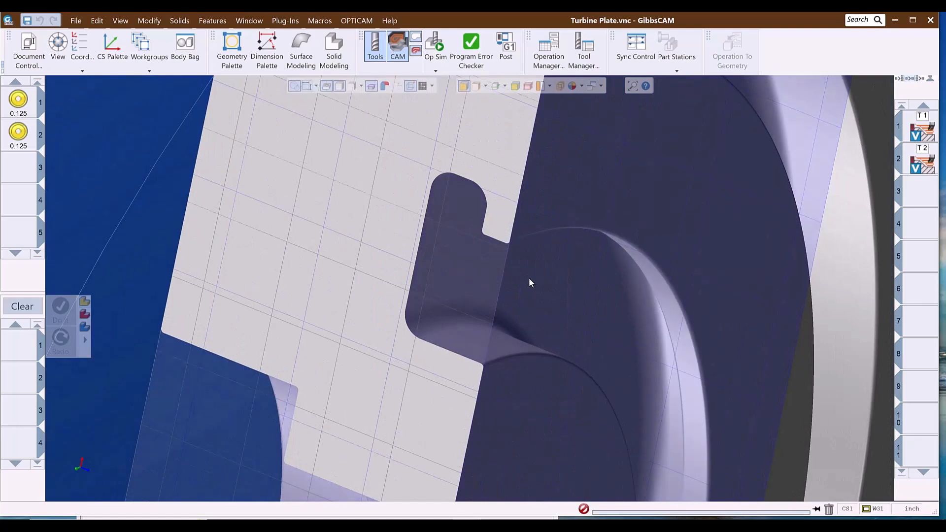
{"action": "middle_click_drag", "start_coordinate": [605, 232], "coordinate": [767, 208]}
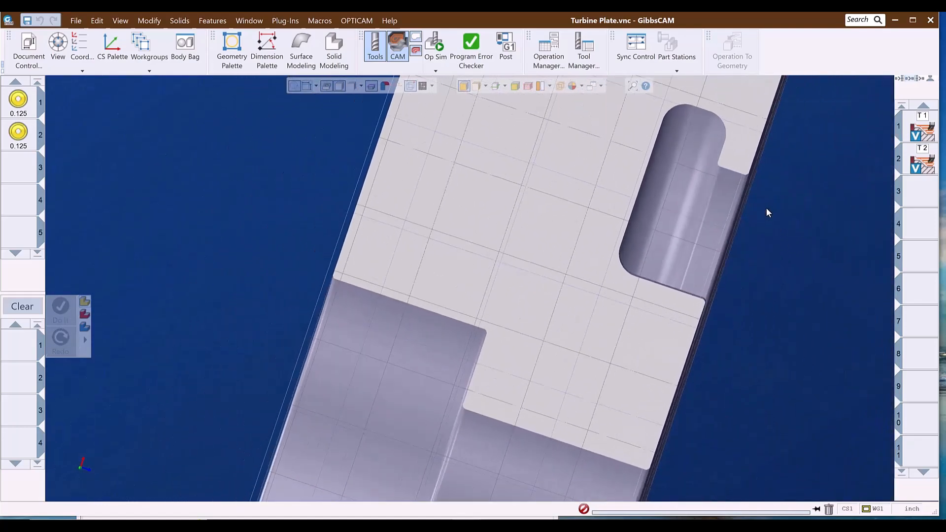
{"action": "middle_click_drag", "start_coordinate": [749, 256], "coordinate": [746, 269]}
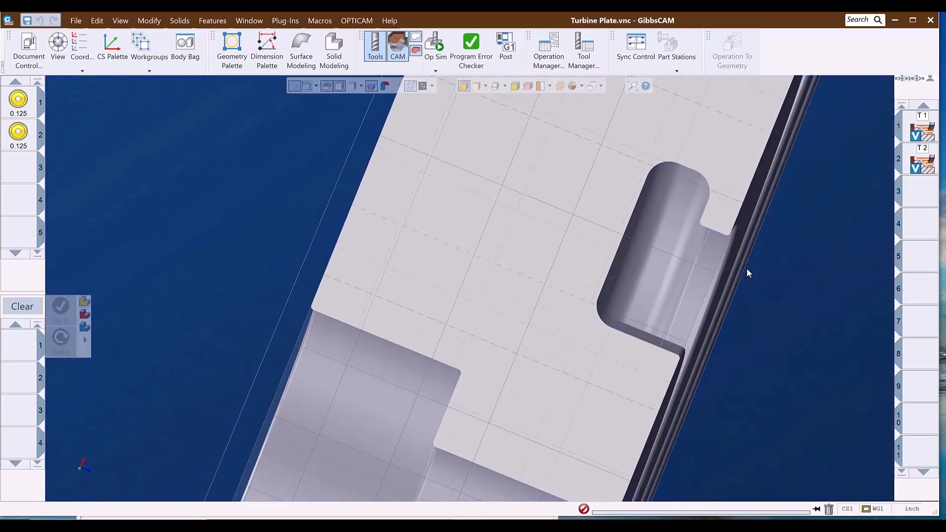
{"action": "key", "text": "ctrl+i"}
{"action": "key", "text": "ctrl+u"}
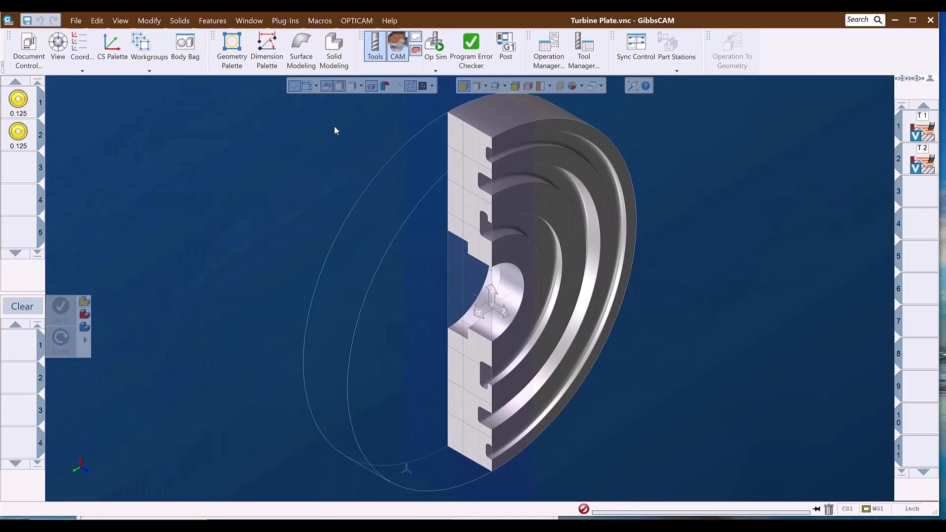
{"action": "left_click", "coordinate": [372, 87]}
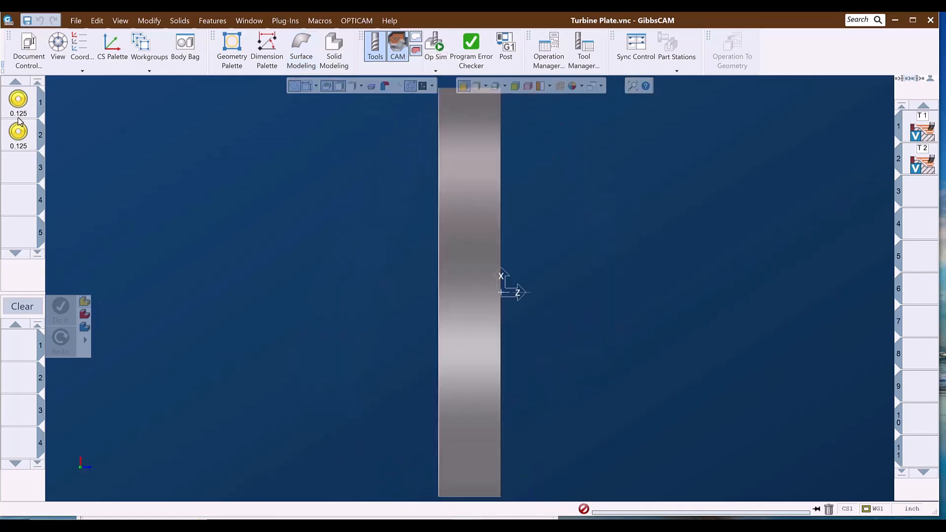
Step: Create a VoluTurn process with tool 1 and set the 0.2 value in its OD diagram to 4
{"action": "left_click_drag", "start_coordinate": [19, 118], "coordinate": [26, 351]}
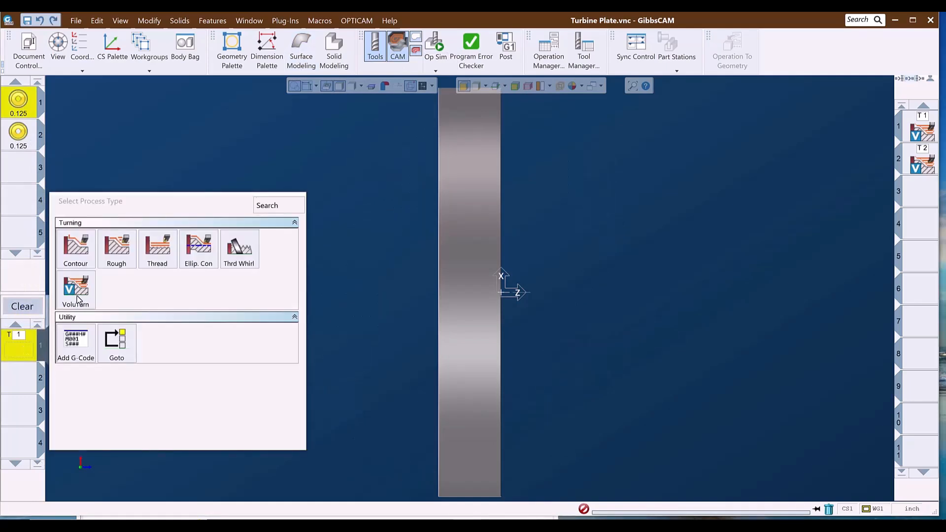
{"action": "left_click", "coordinate": [77, 295]}
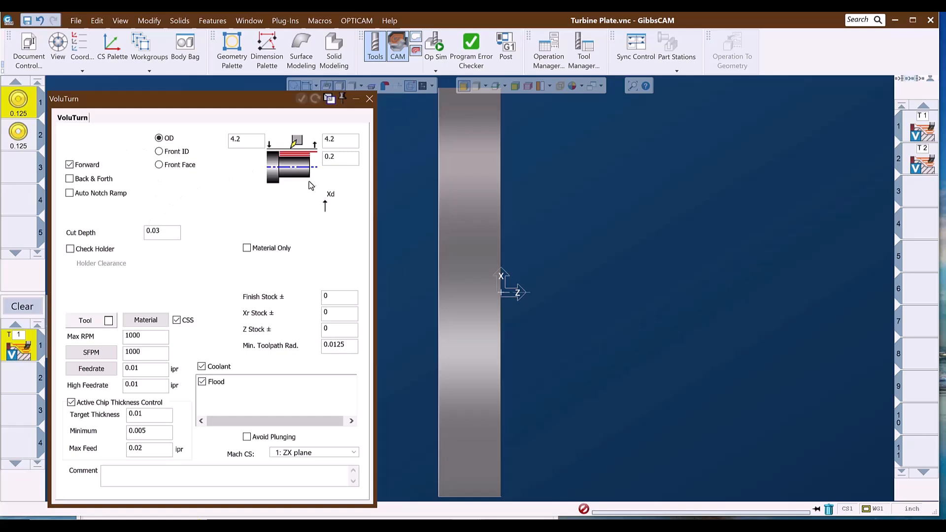
{"action": "double_click", "coordinate": [339, 160]}
{"action": "type", "text": "4"}
Step: Try minimum toolpath radius values of 1 and .001 in the VoluTurn process and close its settings
{"action": "double_click", "coordinate": [345, 344]}
{"action": "type", "text": "1"}
{"action": "key", "text": "Tab"}
{"action": "left_click_drag", "start_coordinate": [343, 345], "coordinate": [313, 346]}
{"action": "type", "text": ".001"}
{"action": "key", "text": "Tab"}
{"action": "left_click_drag", "start_coordinate": [346, 345], "coordinate": [305, 350]}
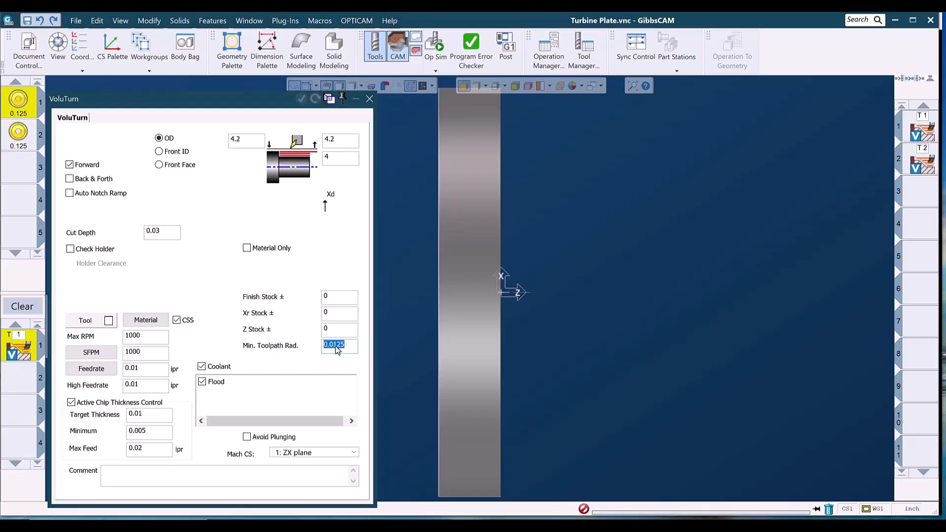
{"action": "left_click", "coordinate": [370, 100]}
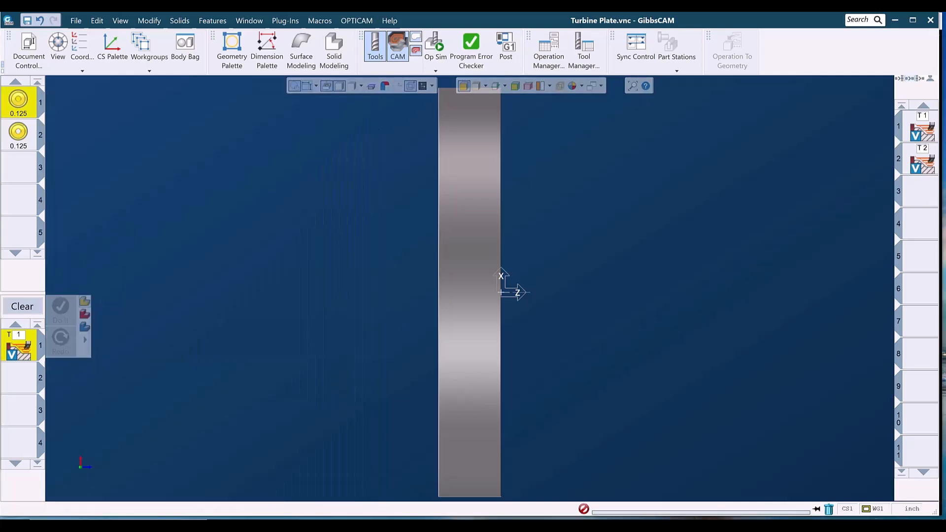
Step: Switch to the Prime 1 part and run its operation simulation, viewing the whole stock clear of the simulation controls
{"action": "left_click", "coordinate": [405, 486]}
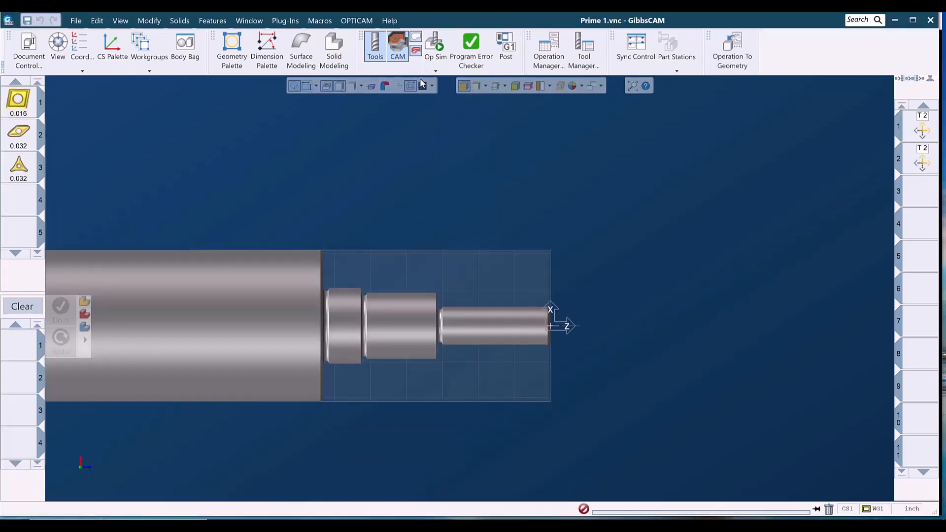
{"action": "left_click", "coordinate": [435, 43]}
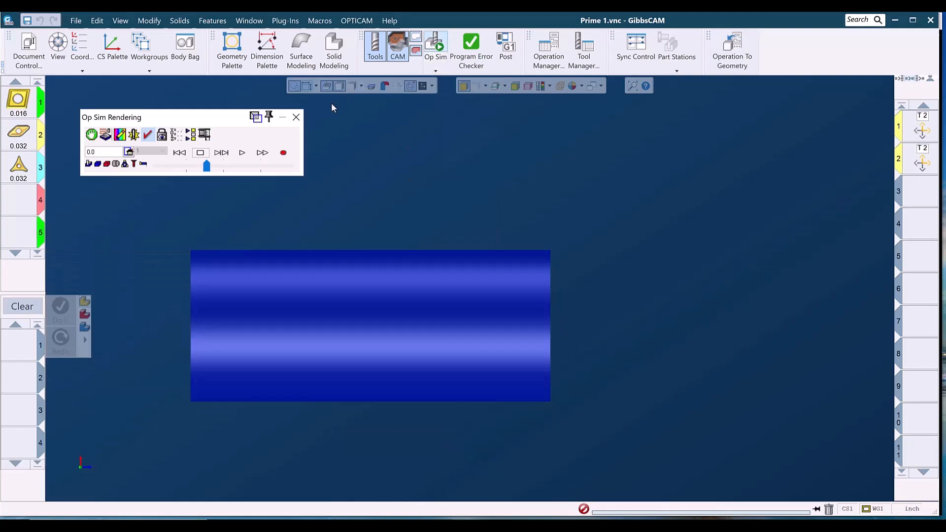
{"action": "left_click_drag", "start_coordinate": [124, 221], "coordinate": [677, 449]}
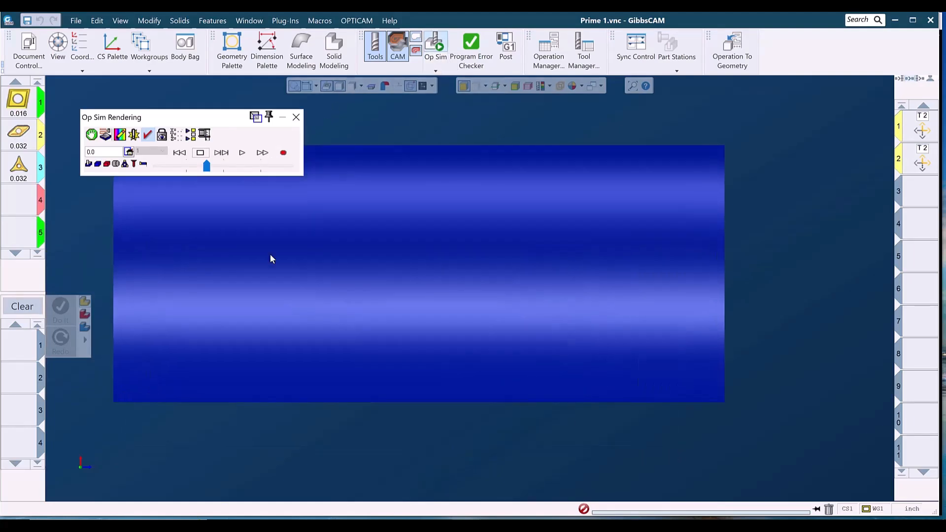
{"action": "left_click", "coordinate": [242, 152]}
{"action": "left_click_drag", "start_coordinate": [191, 123], "coordinate": [151, 89]}
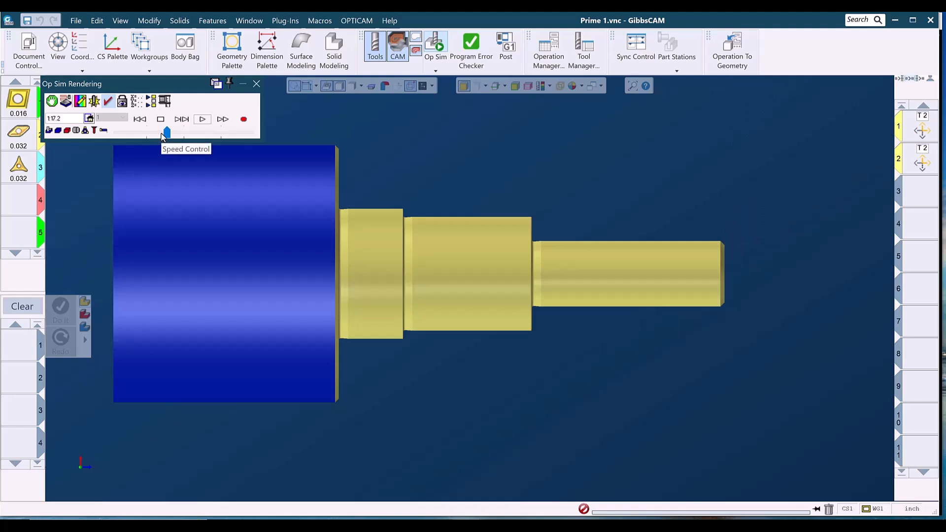
Step: Close the simulation, switch to the image viewer and examine the Prime Type-A and Type-B insert pictures enlarged
{"action": "left_click", "coordinate": [256, 85]}
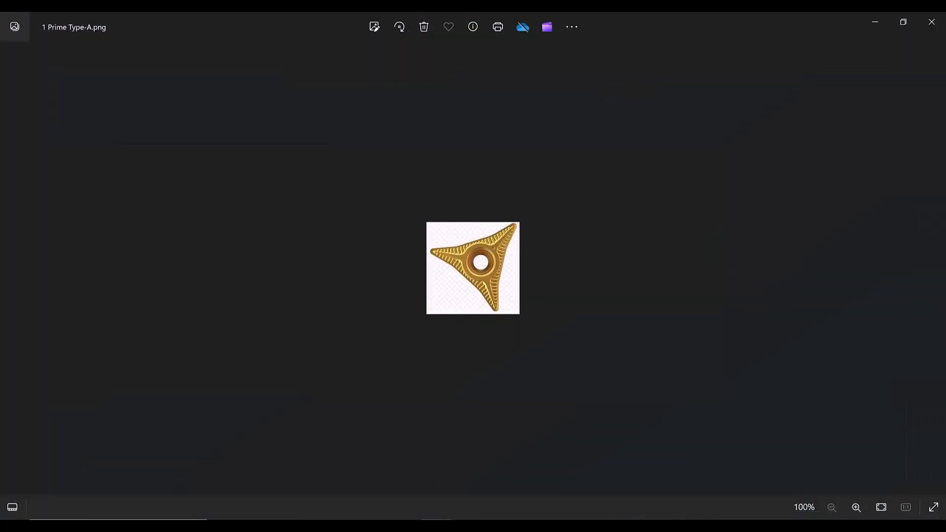
{"action": "scroll", "coordinate": [480, 281], "scroll_direction": "up", "scroll_amount": 2}
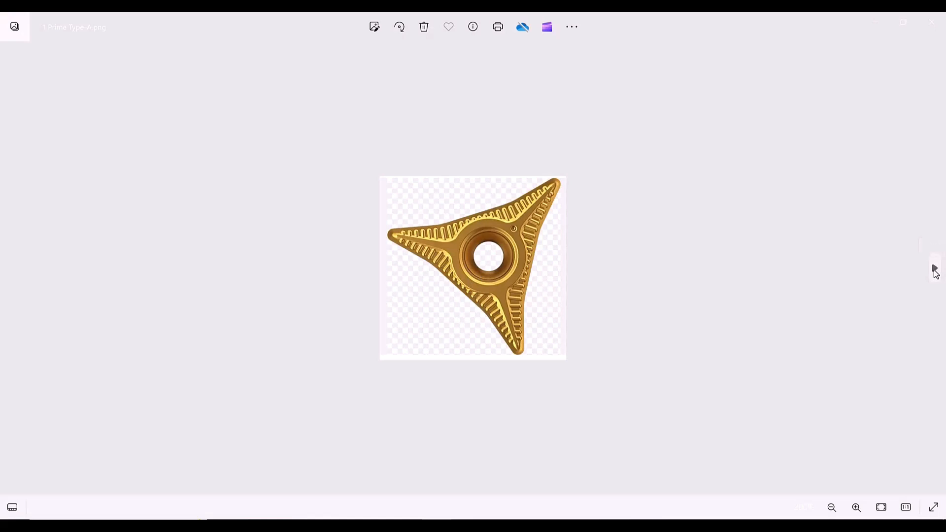
{"action": "left_click", "coordinate": [935, 270]}
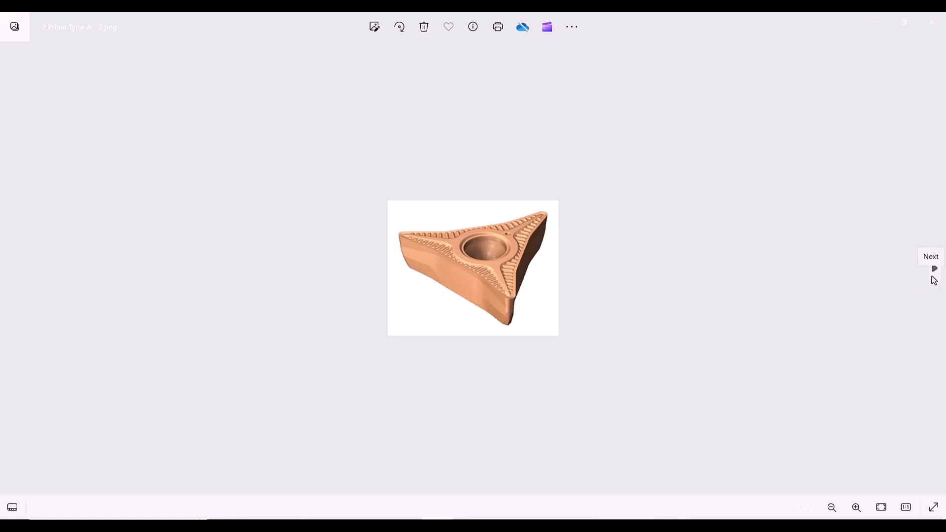
{"action": "left_click", "coordinate": [933, 270]}
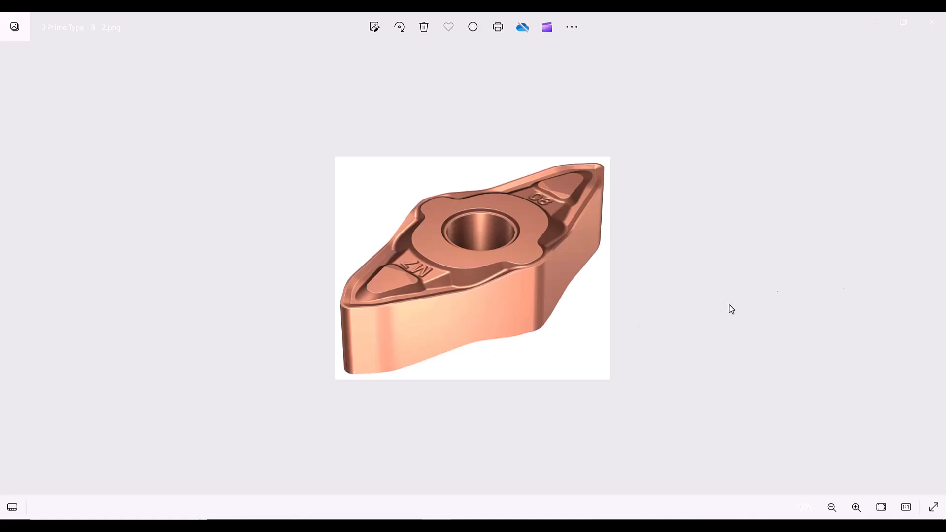
{"action": "left_click", "coordinate": [934, 271]}
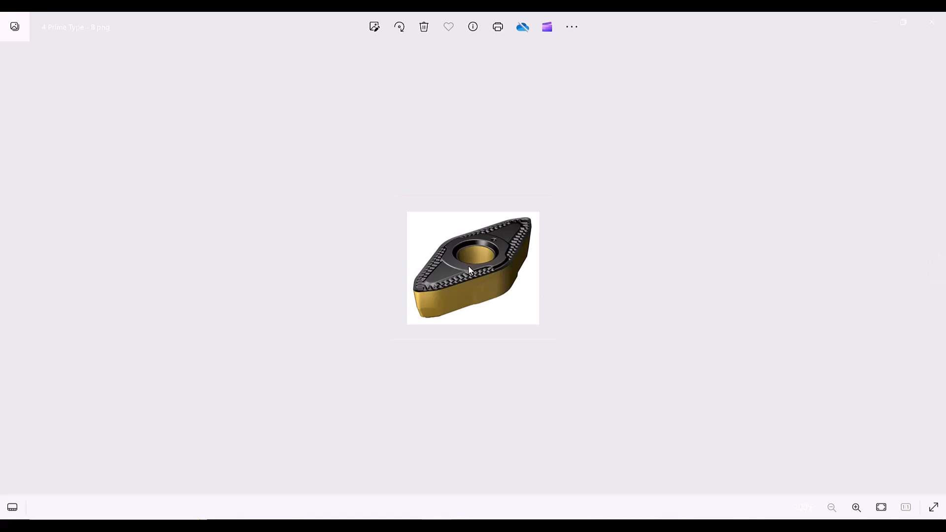
{"action": "scroll", "coordinate": [468, 265], "scroll_direction": "up", "scroll_amount": 3}
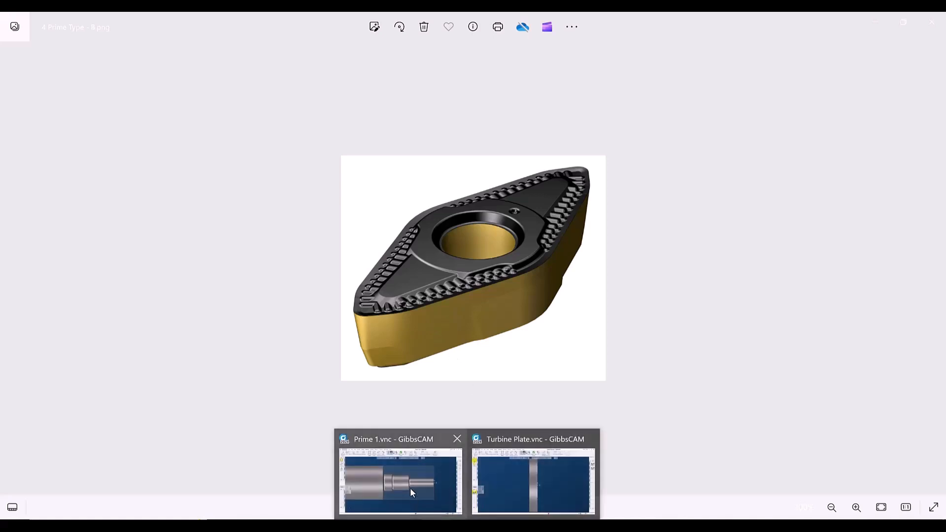
Step: Return to the Prime 1 part in GibbsCAM, replay the simulation from the start, inspect the insert's first plunge beside the shoulder, and close the simulation
{"action": "left_click", "coordinate": [410, 488]}
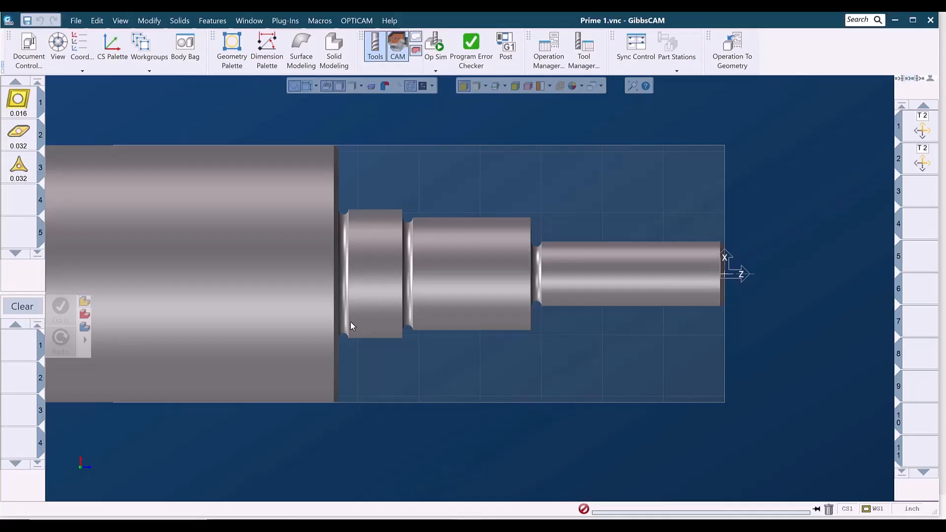
{"action": "left_click", "coordinate": [435, 43]}
{"action": "left_click", "coordinate": [140, 119]}
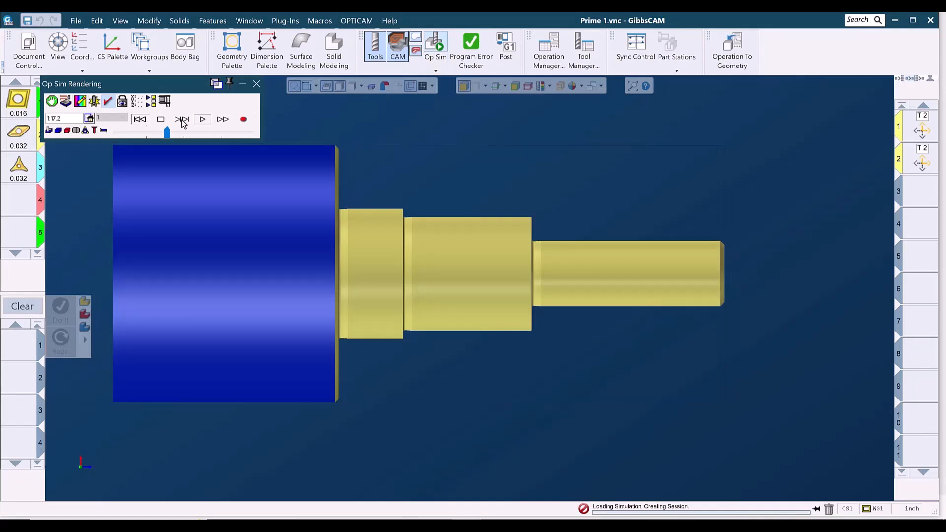
{"action": "left_click", "coordinate": [202, 119]}
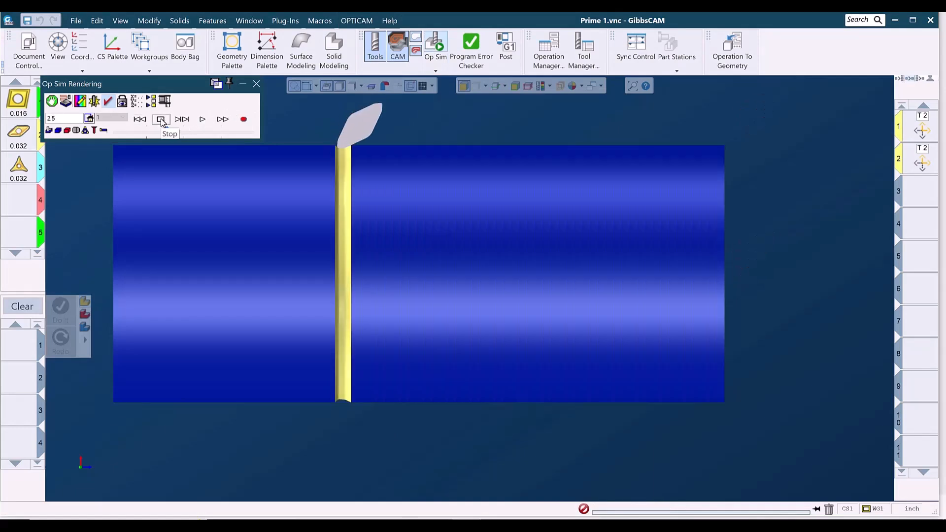
{"action": "left_click_drag", "start_coordinate": [307, 175], "coordinate": [373, 129]}
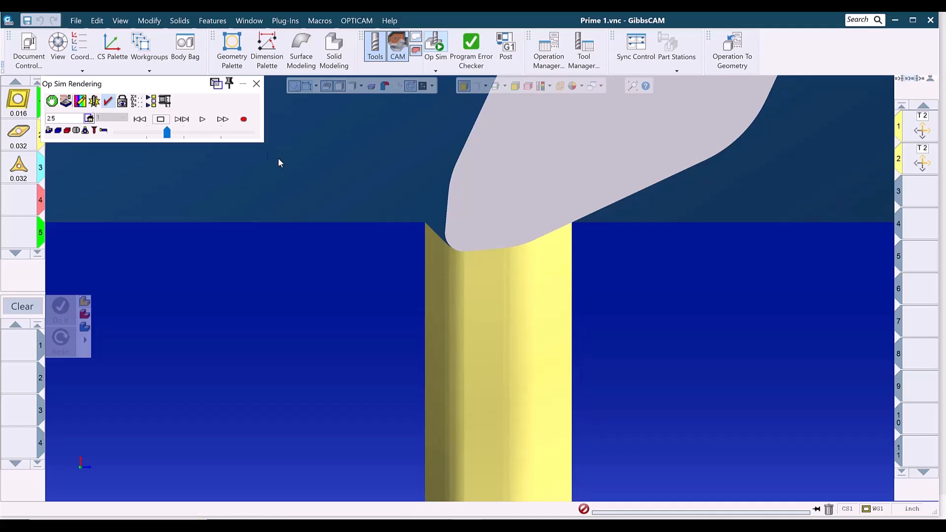
{"action": "left_click", "coordinate": [256, 86]}
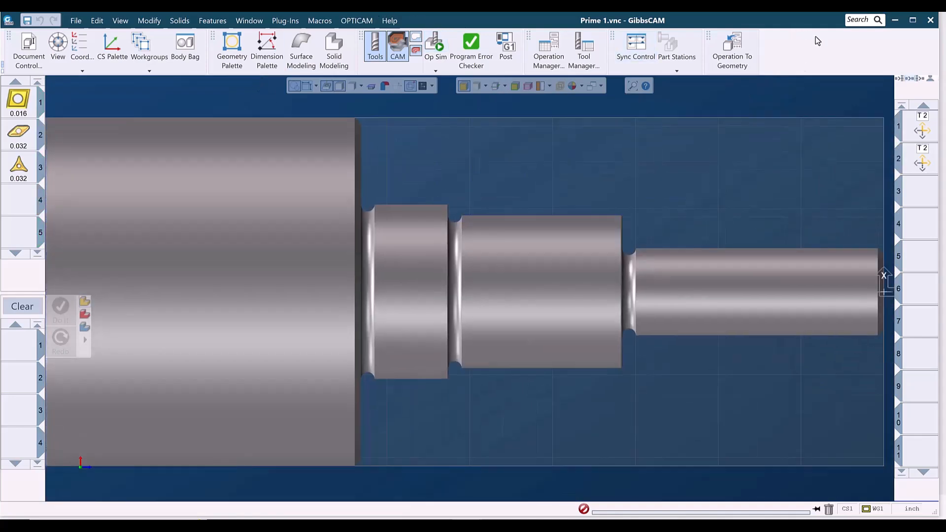
Step: Enable Forward cutting in the second operation's PrimeTurning process, recalculate the toolpath and close the process settings
{"action": "double_click", "coordinate": [921, 166]}
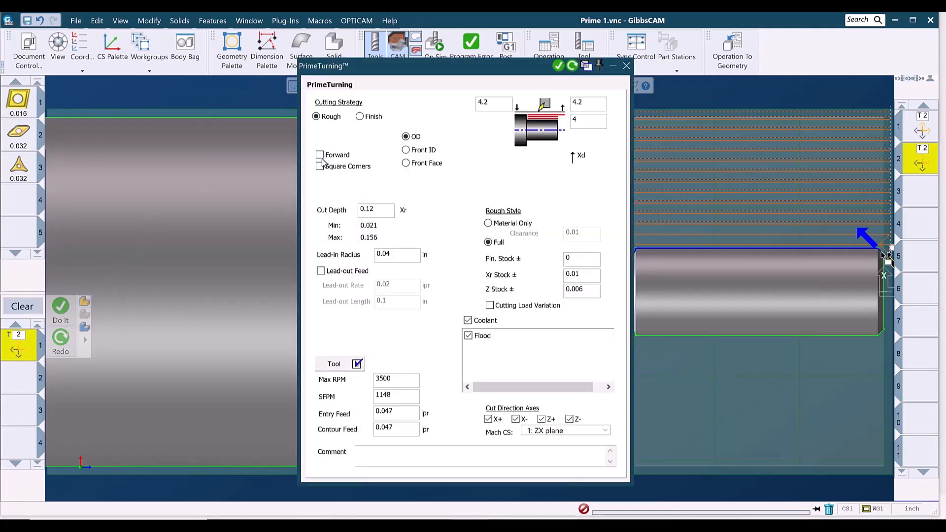
{"action": "left_click", "coordinate": [321, 157]}
{"action": "left_click", "coordinate": [572, 66]}
{"action": "left_click", "coordinate": [626, 65]}
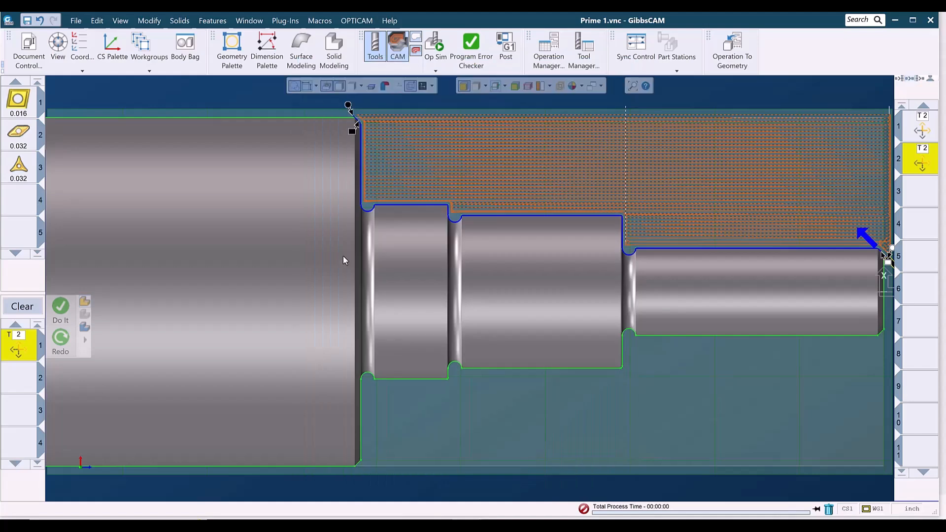
Step: Simulate the Forward PrimeTurning toolpath, examine how the insert cuts at the shoulder, and close the simulation
{"action": "left_click", "coordinate": [435, 41]}
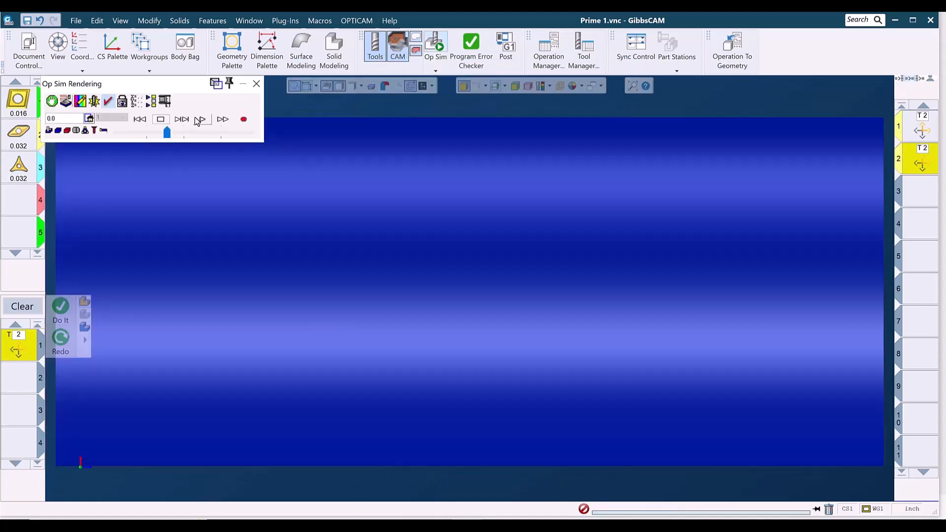
{"action": "left_click", "coordinate": [199, 120]}
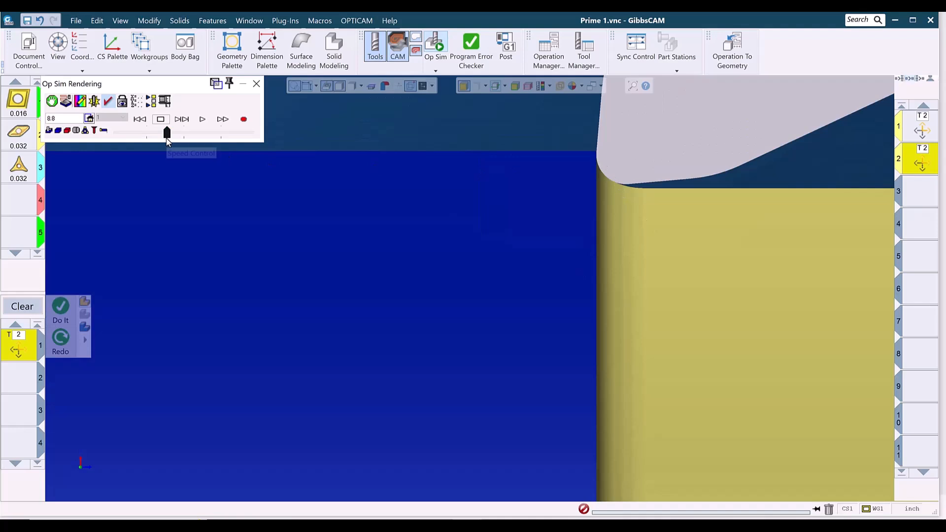
{"action": "scroll", "coordinate": [261, 252], "scroll_direction": "down", "scroll_amount": 1}
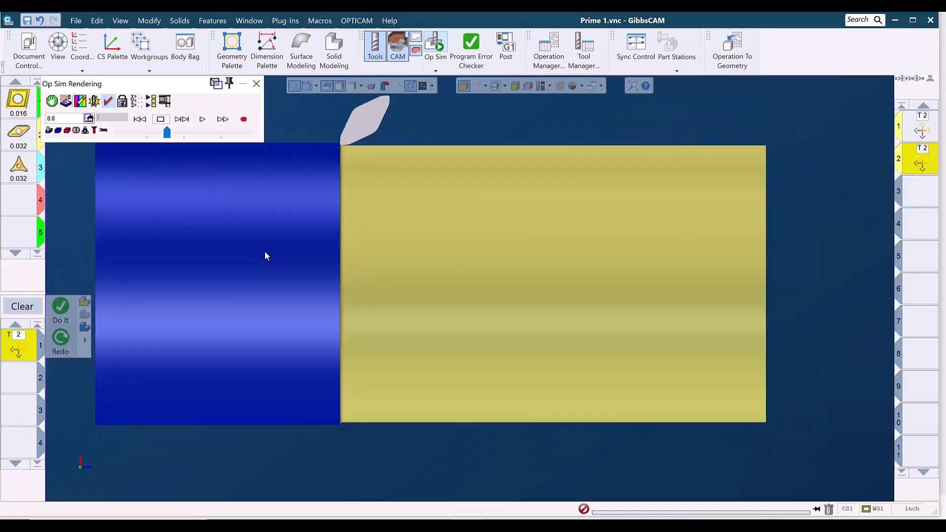
{"action": "left_click", "coordinate": [256, 83]}
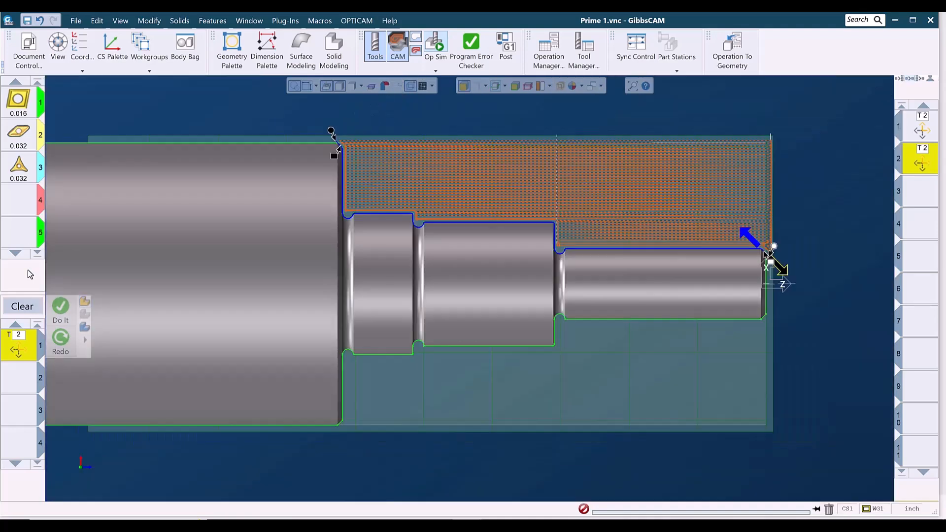
Step: Disable Forward cutting in the PrimeTurning process, recalculate the toolpath and close the process settings
{"action": "double_click", "coordinate": [20, 340]}
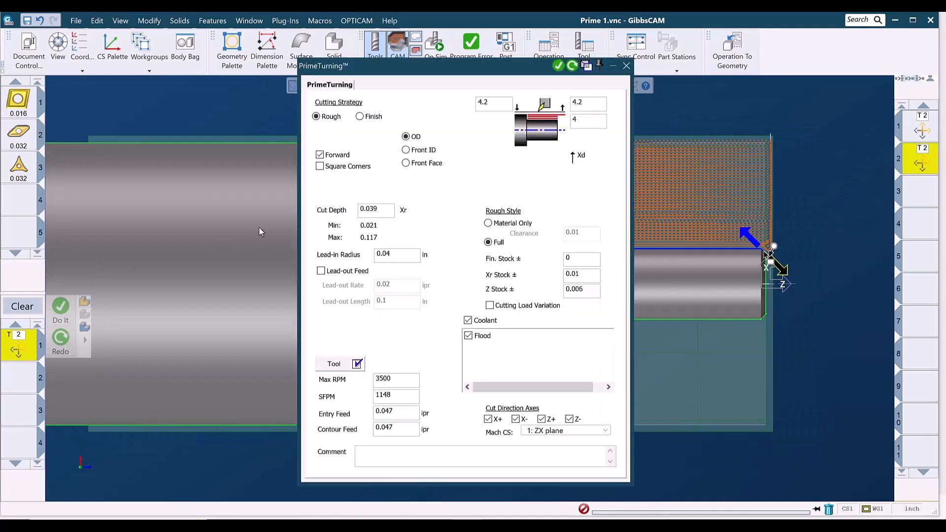
{"action": "left_click", "coordinate": [320, 155]}
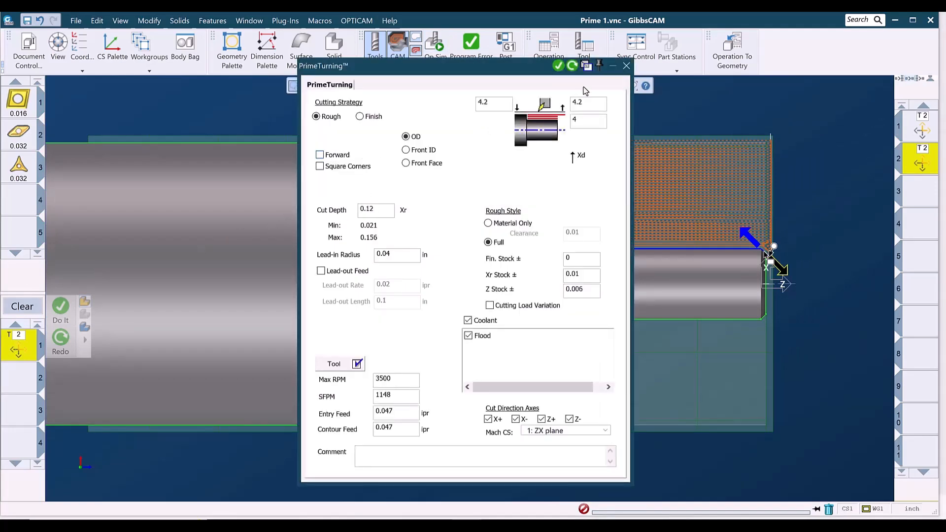
{"action": "left_click", "coordinate": [572, 66]}
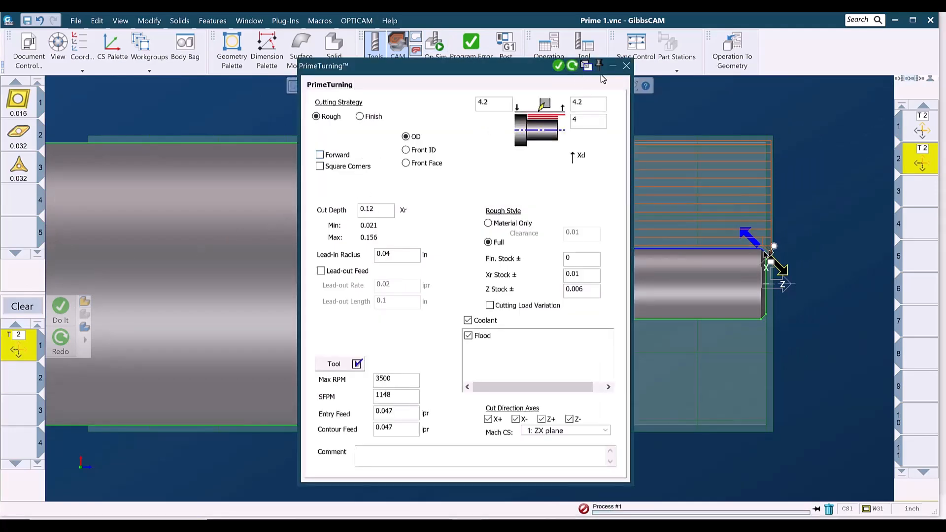
{"action": "left_click", "coordinate": [626, 66]}
Step: Simulate the PrimeTurning toolpath with Forward off, advance it feature by feature, and examine the insert's contact at the shoulder up close
{"action": "left_click", "coordinate": [435, 45]}
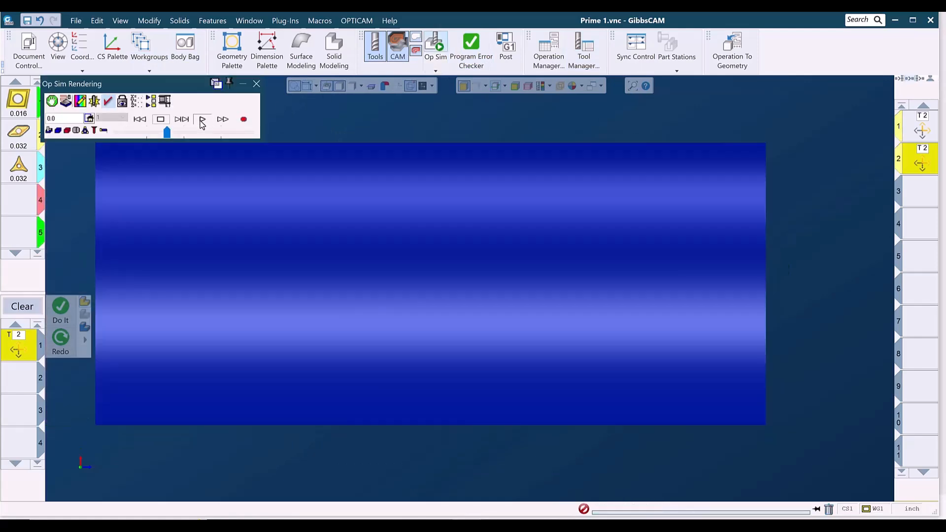
{"action": "left_click", "coordinate": [202, 119]}
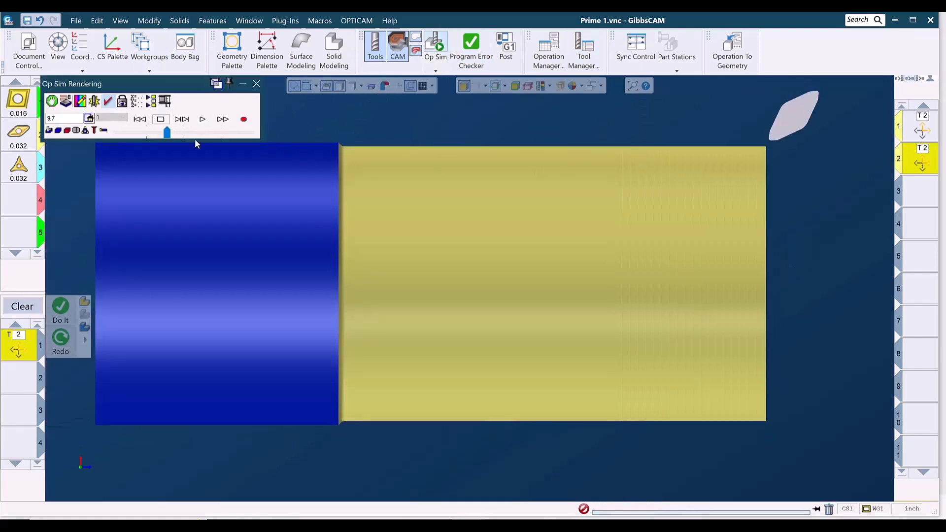
{"action": "left_click", "coordinate": [182, 119]}
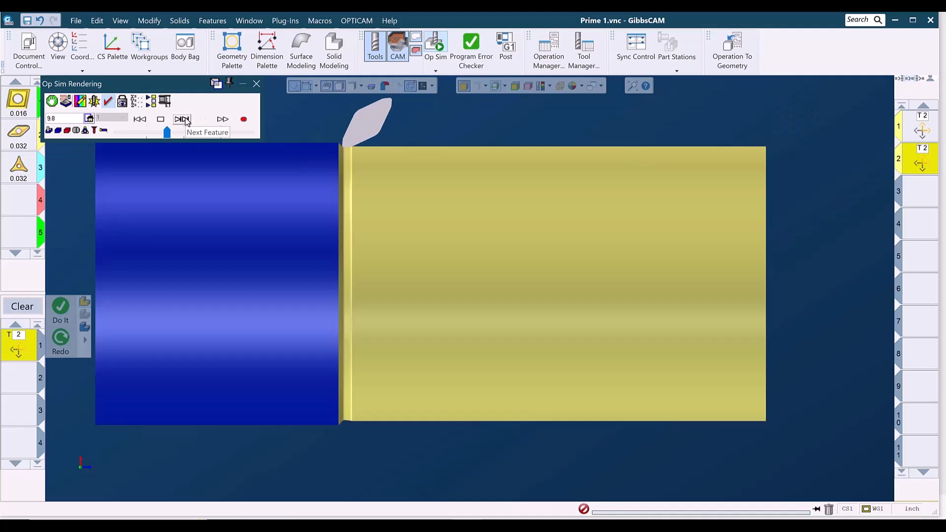
{"action": "left_click", "coordinate": [182, 120]}
{"action": "scroll", "coordinate": [412, 120], "scroll_direction": "up", "scroll_amount": 5}
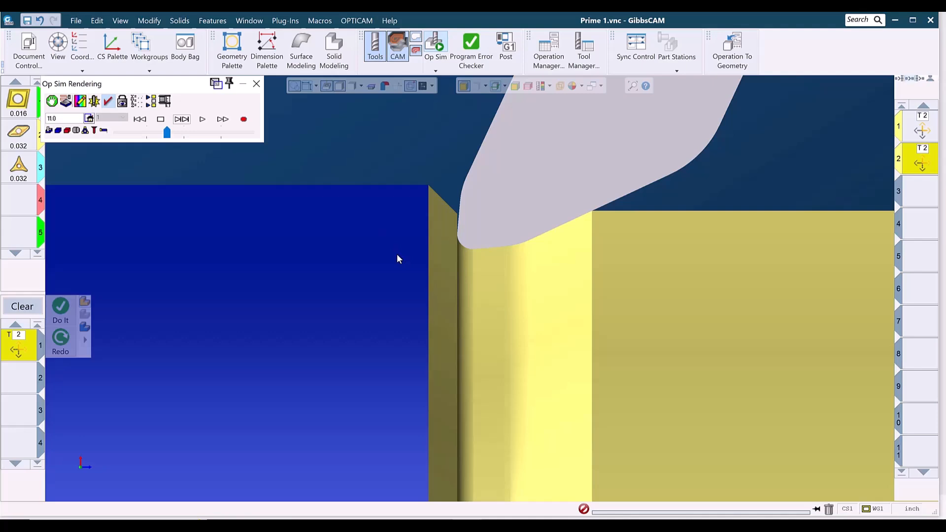
{"action": "key", "text": "ctrl+u"}
{"action": "scroll", "coordinate": [323, 273], "scroll_direction": "down", "scroll_amount": 2}
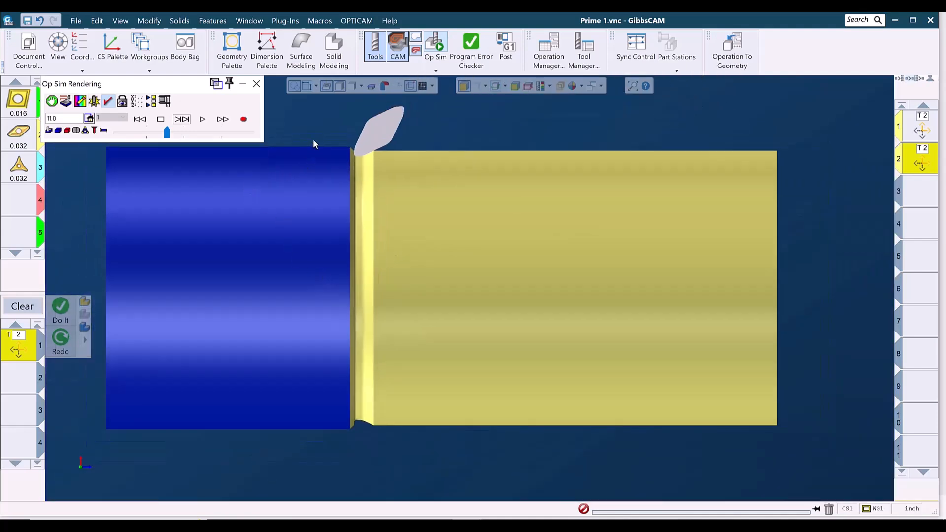
{"action": "scroll", "coordinate": [446, 207], "scroll_direction": "up", "scroll_amount": 4}
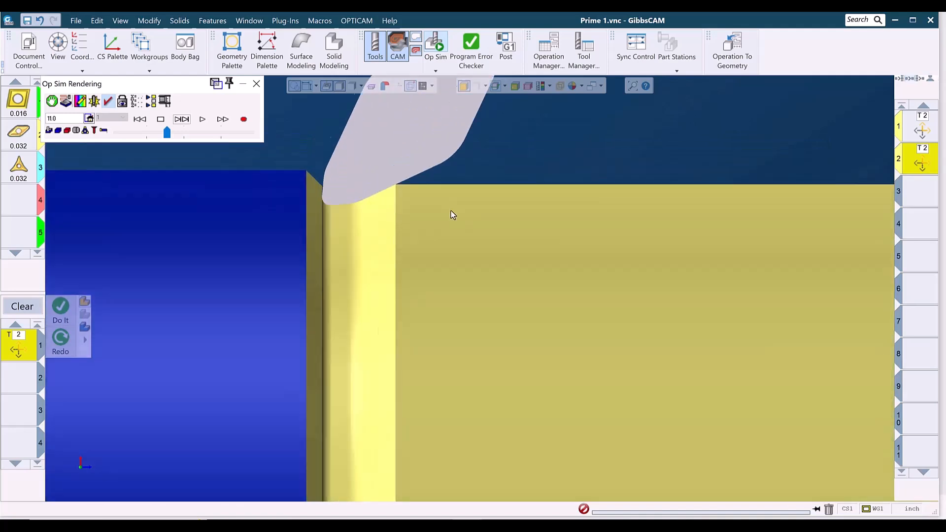
{"action": "scroll", "coordinate": [420, 296], "scroll_direction": "up", "scroll_amount": 3}
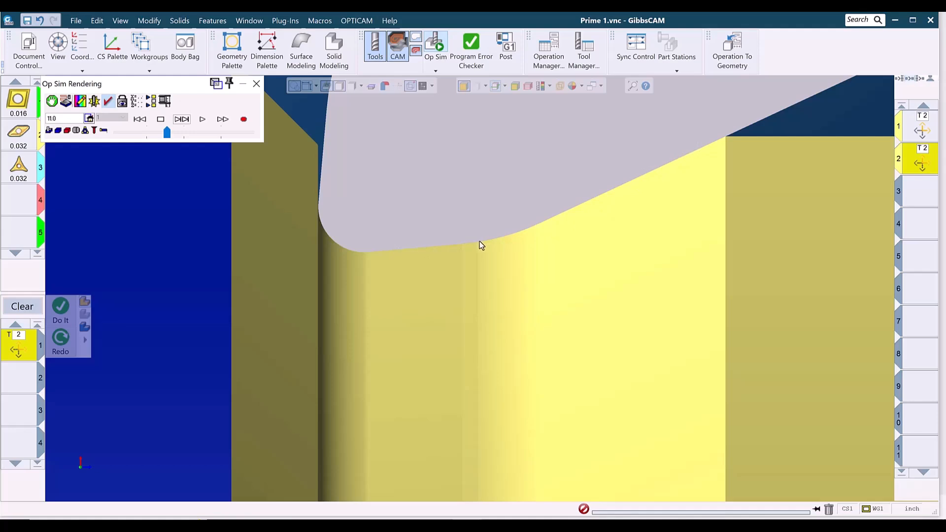
{"action": "scroll", "coordinate": [480, 241], "scroll_direction": "down", "scroll_amount": 5}
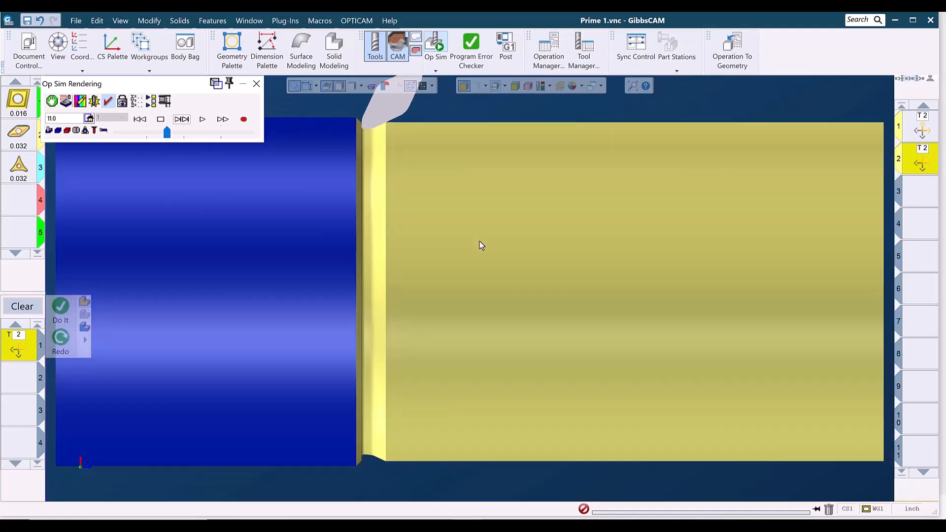
{"action": "middle_click_drag", "start_coordinate": [422, 226], "coordinate": [360, 342]}
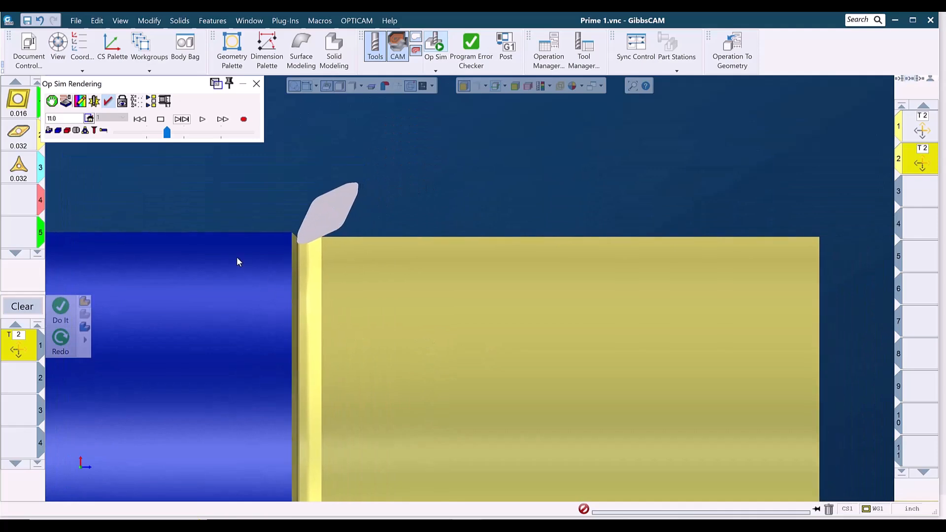
Step: Continue the roughing simulation at a higher playback speed and close it
{"action": "left_click", "coordinate": [202, 120]}
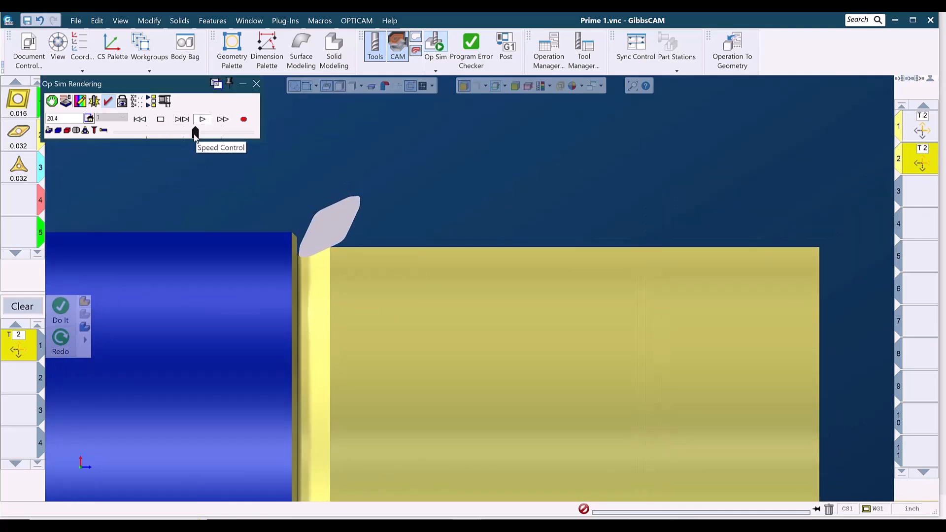
{"action": "left_click_drag", "start_coordinate": [169, 134], "coordinate": [180, 138]}
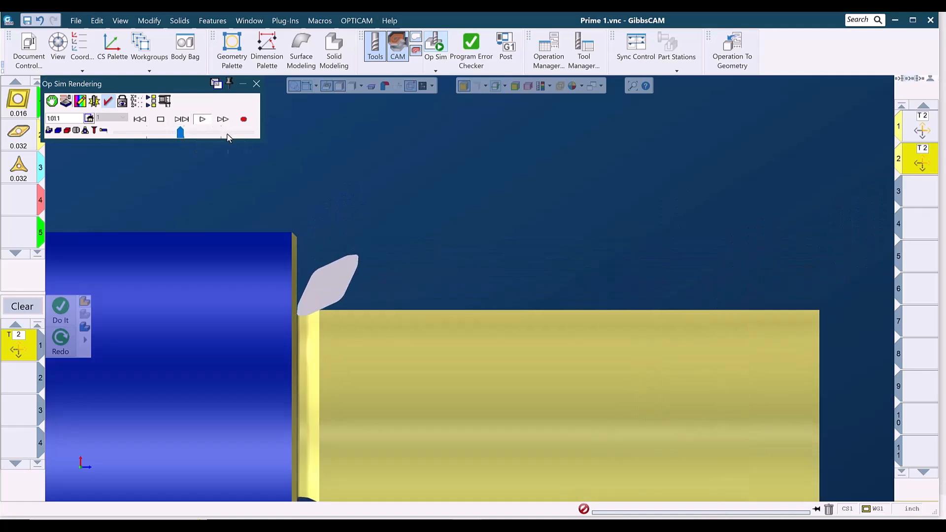
{"action": "left_click", "coordinate": [256, 84]}
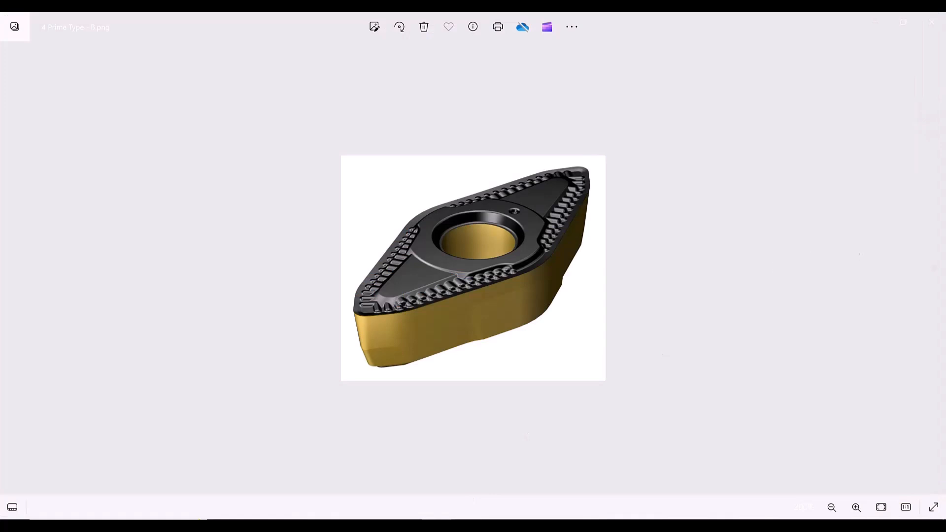
Step: Open the Stainless Steel Comparison image and examine the heavy roughing cutting data and productivity figures for conventional and CoroTurn Prime turning
{"action": "left_click", "coordinate": [931, 274]}
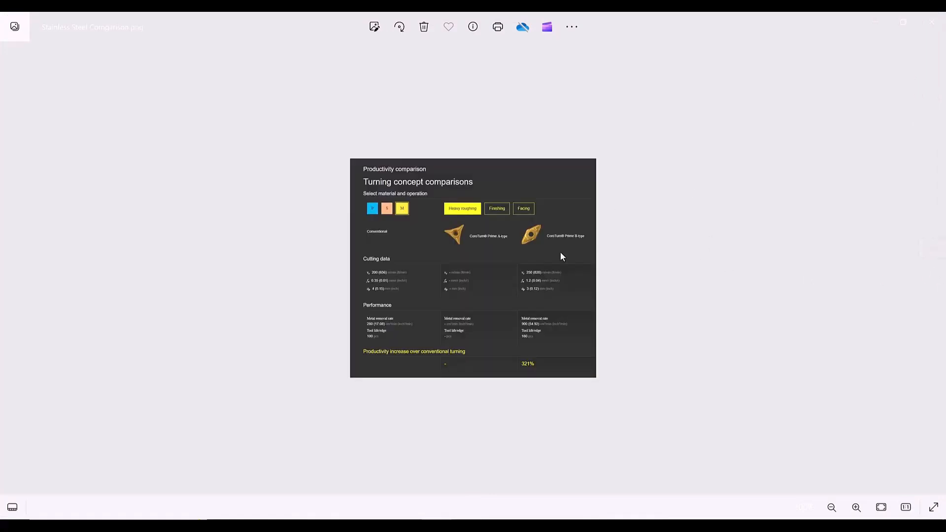
{"action": "scroll", "coordinate": [560, 253], "scroll_direction": "up", "scroll_amount": 2}
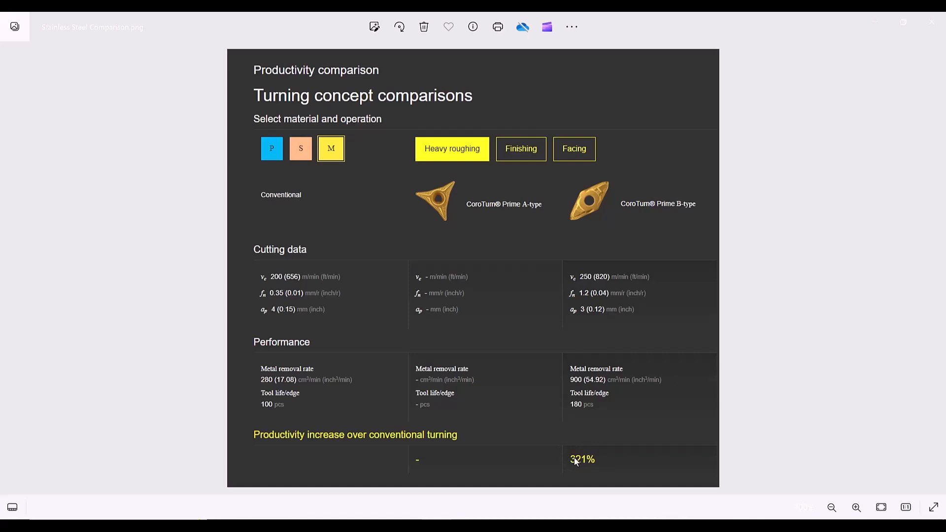
{"action": "scroll", "coordinate": [573, 455], "scroll_direction": "down", "scroll_amount": 2}
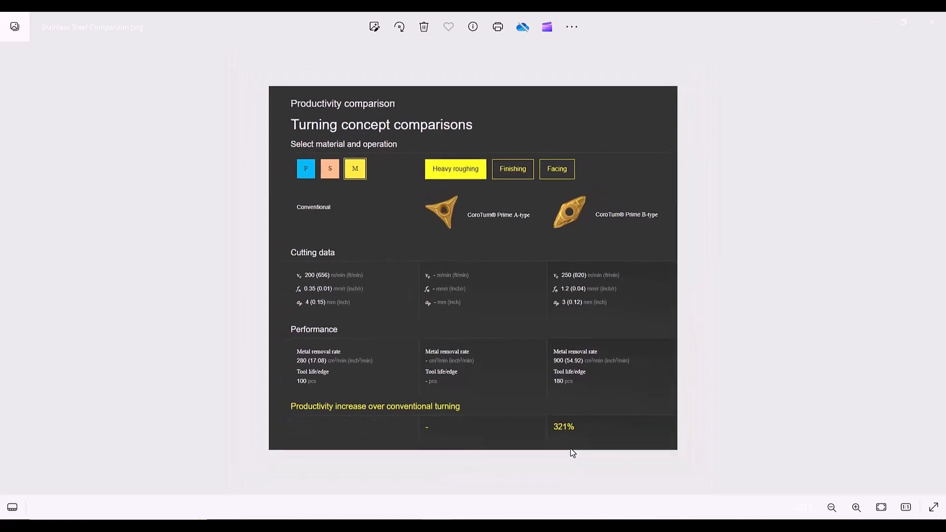
Step: Switch to the Prime 1 part in GibbsCAM and examine the definitions of the PrimeA and PrimeB turning tools
{"action": "scroll", "coordinate": [570, 448], "scroll_direction": "up", "scroll_amount": 1}
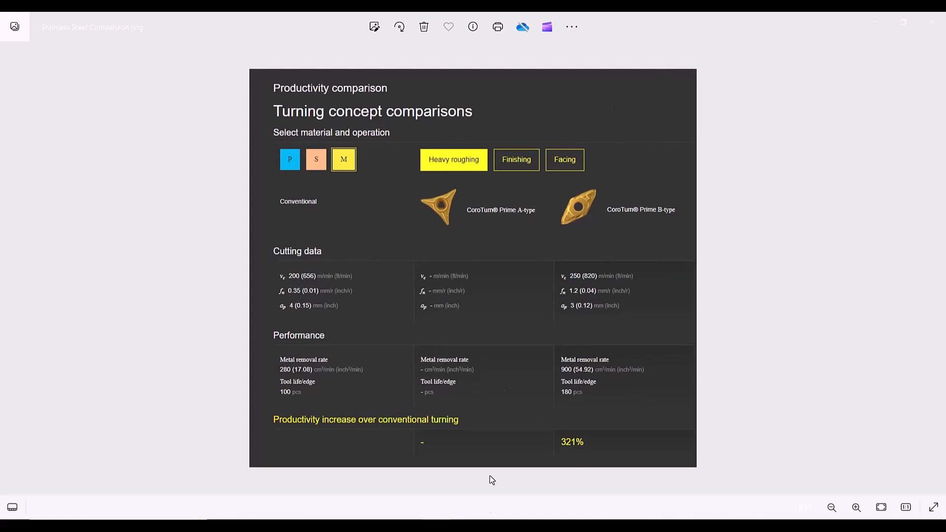
{"action": "mouse_move", "coordinate": [467, 526]}
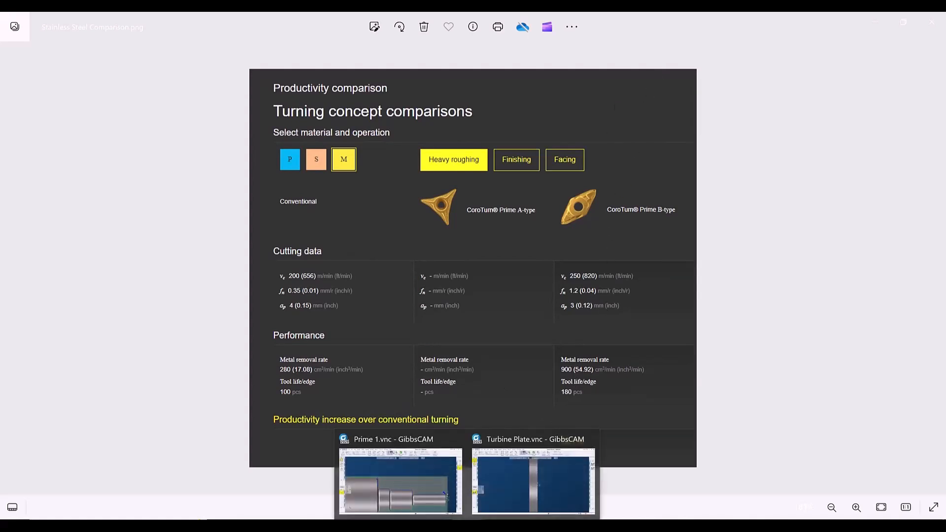
{"action": "left_click", "coordinate": [429, 506]}
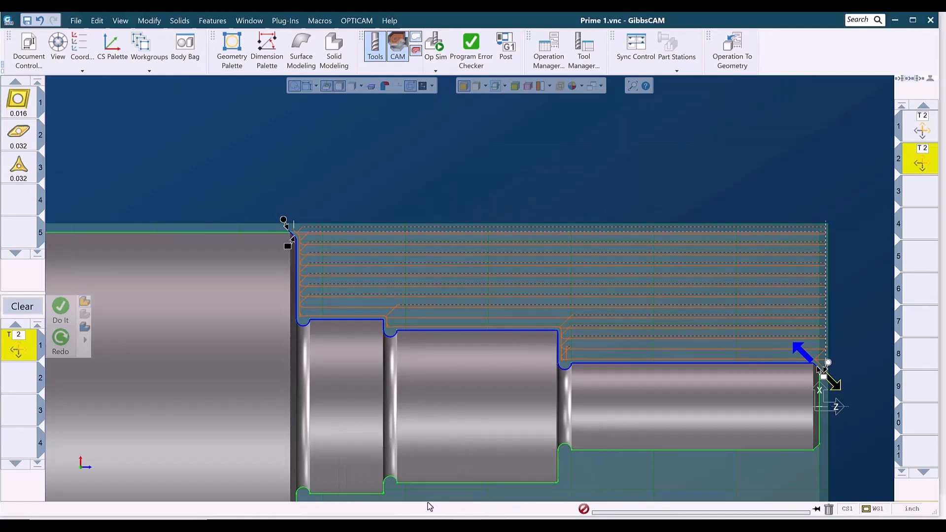
{"action": "key", "text": "ctrl+i"}
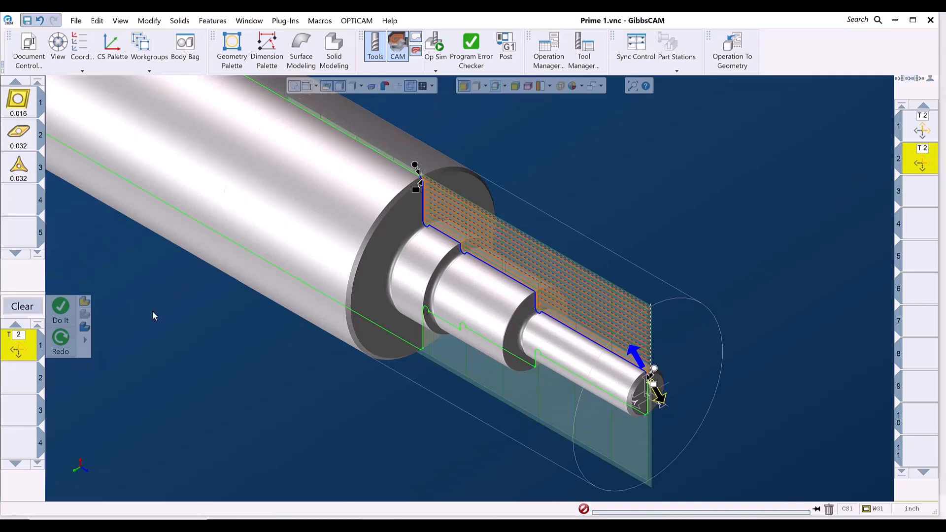
{"action": "double_click", "coordinate": [18, 166]}
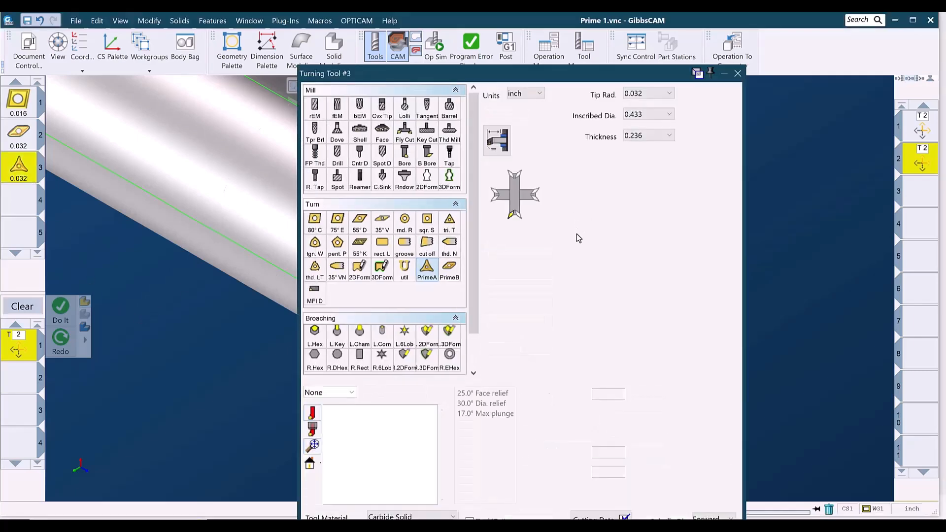
{"action": "left_click", "coordinate": [22, 136]}
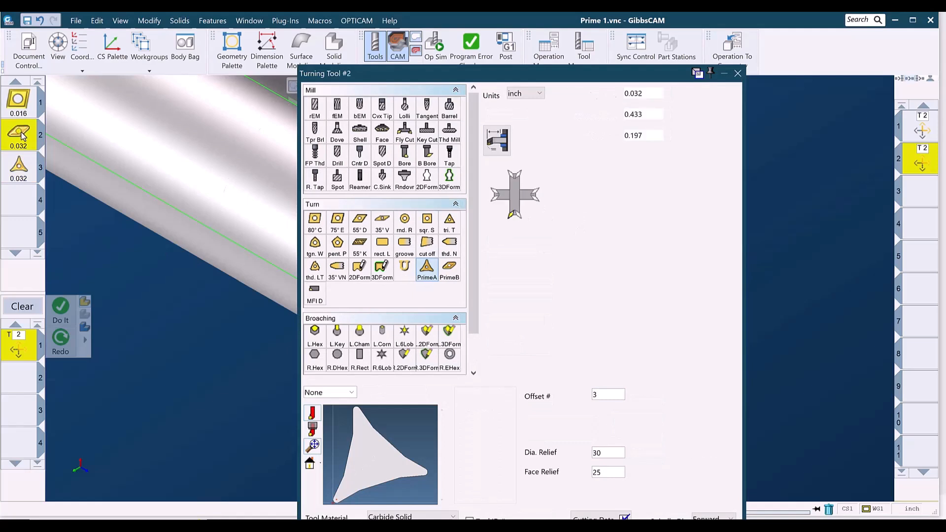
{"action": "left_click", "coordinate": [737, 74]}
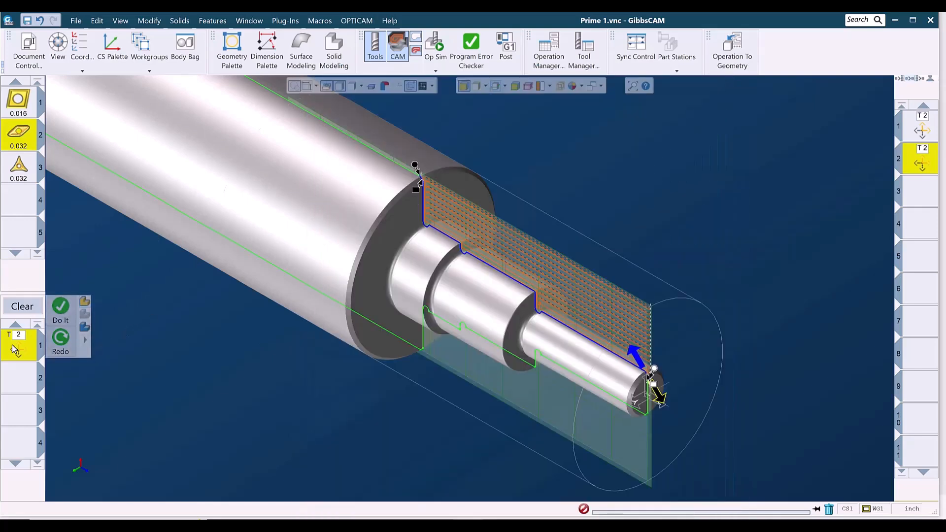
Step: Open the PrimeTurning roughing process and review its cut depth, lead-in radius and lead-out feed settings
{"action": "double_click", "coordinate": [16, 349]}
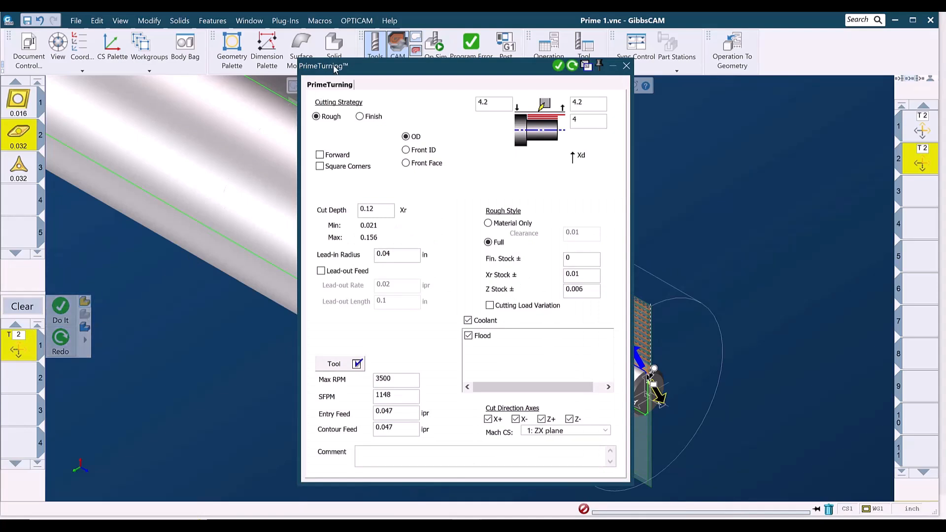
{"action": "left_click_drag", "start_coordinate": [348, 66], "coordinate": [251, 88]}
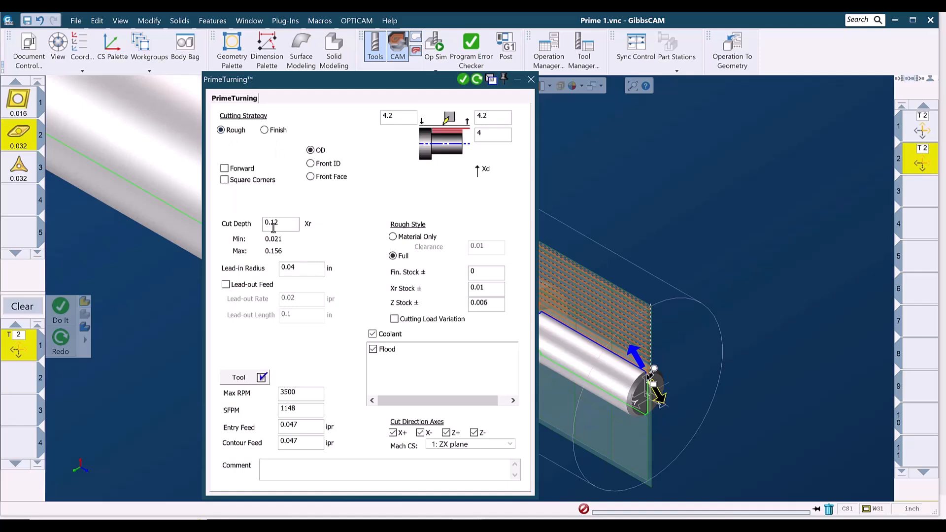
{"action": "double_click", "coordinate": [271, 223]}
{"action": "double_click", "coordinate": [298, 268]}
{"action": "left_click", "coordinate": [239, 289]}
{"action": "left_click", "coordinate": [239, 288]}
Step: Examine the Prime B tool's Feeds and Speeds Table with the surface speed and feed columns in full view, and close it
{"action": "left_click", "coordinate": [238, 378]}
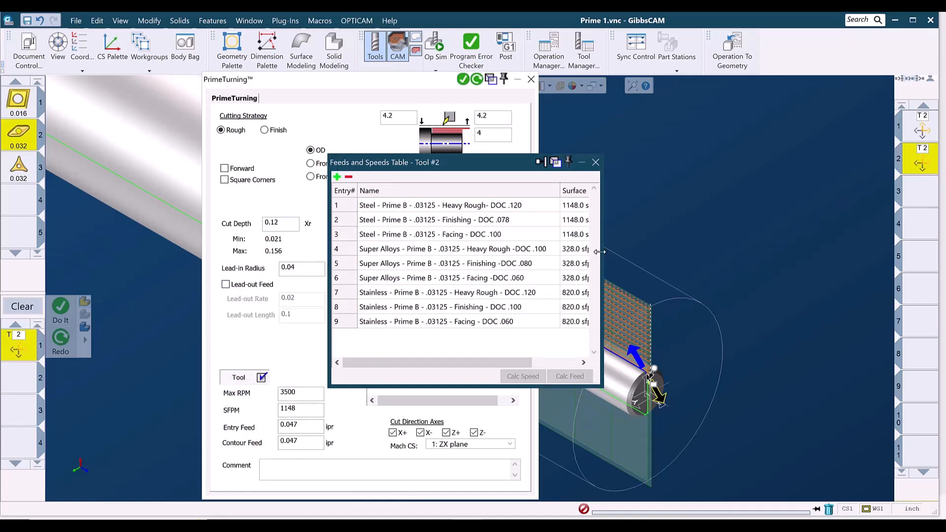
{"action": "left_click_drag", "start_coordinate": [599, 252], "coordinate": [698, 256]}
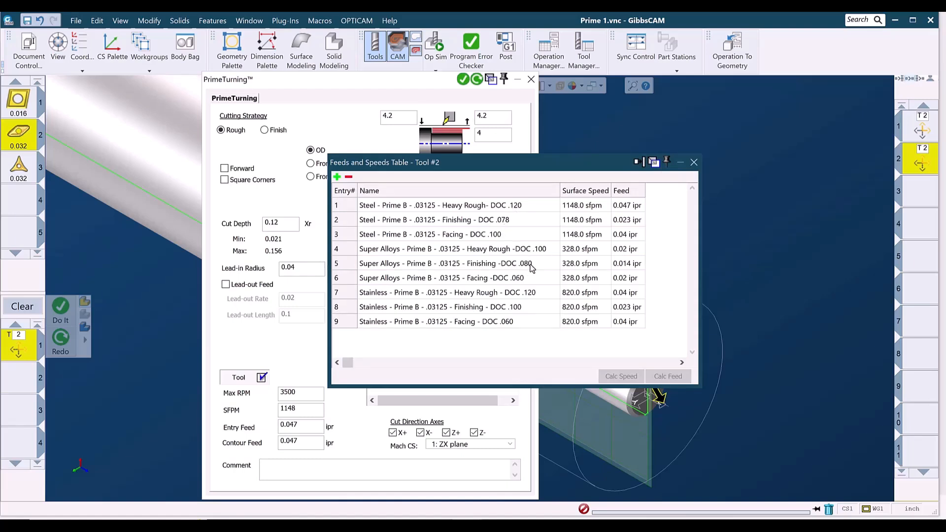
{"action": "left_click", "coordinate": [693, 162]}
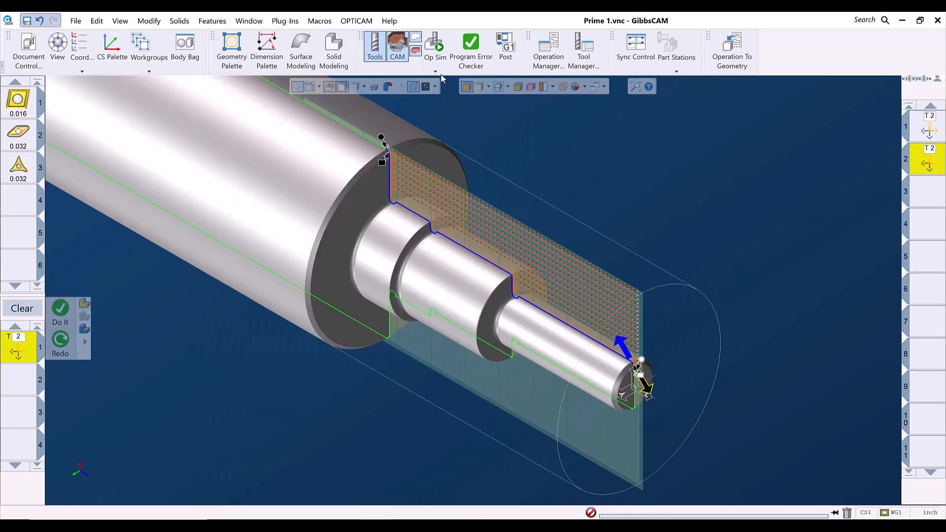
Step: Simulate the complete PrimeTurning roughing operation on the Prime 1 shaft and close the simulation
{"action": "left_click", "coordinate": [435, 46]}
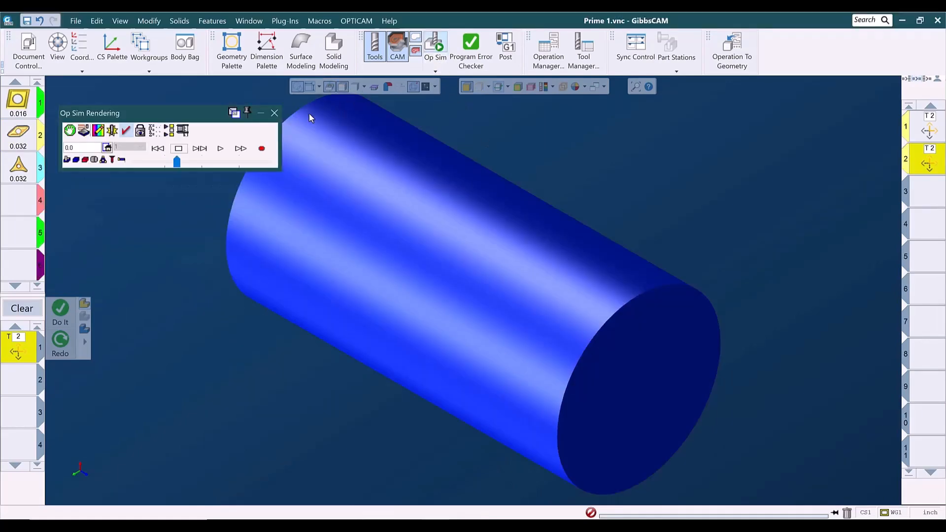
{"action": "left_click", "coordinate": [221, 149]}
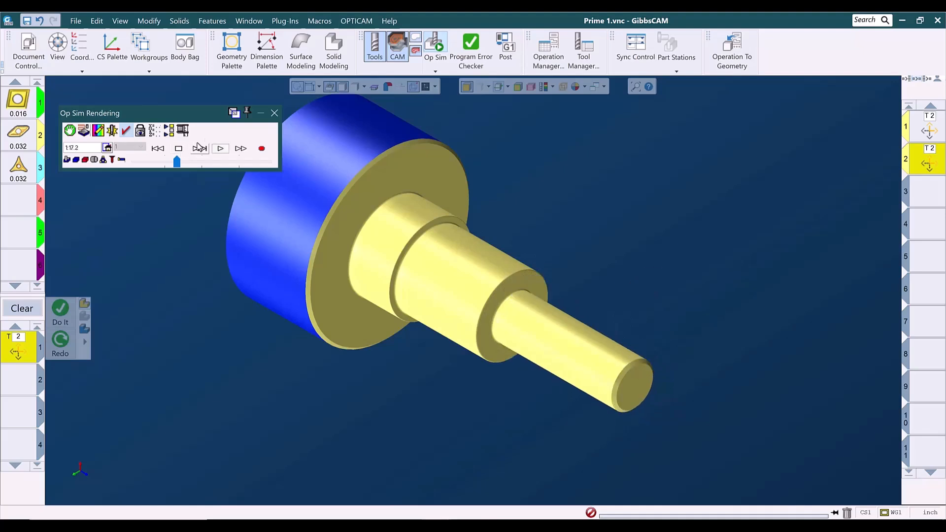
{"action": "left_click", "coordinate": [274, 115]}
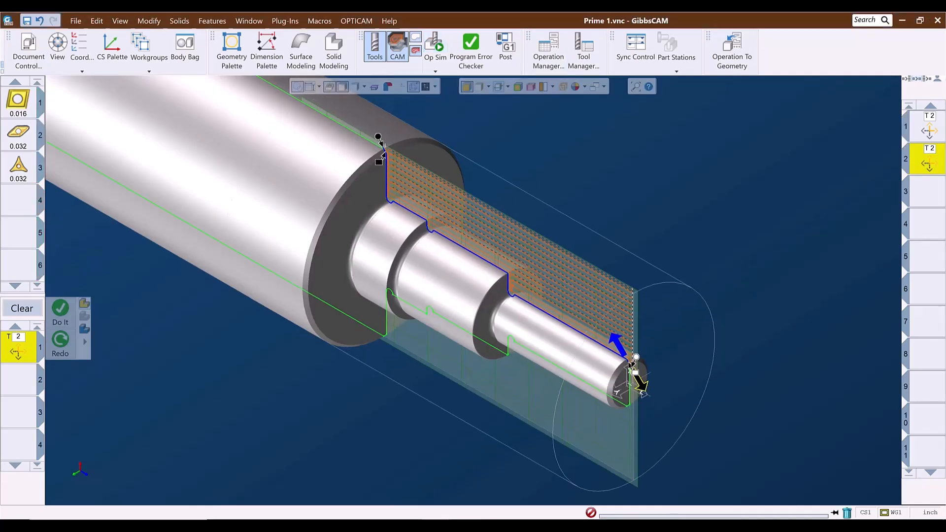
Step: Switch to the machining video in Windows Media Player
{"action": "mouse_move", "coordinate": [472, 517]}
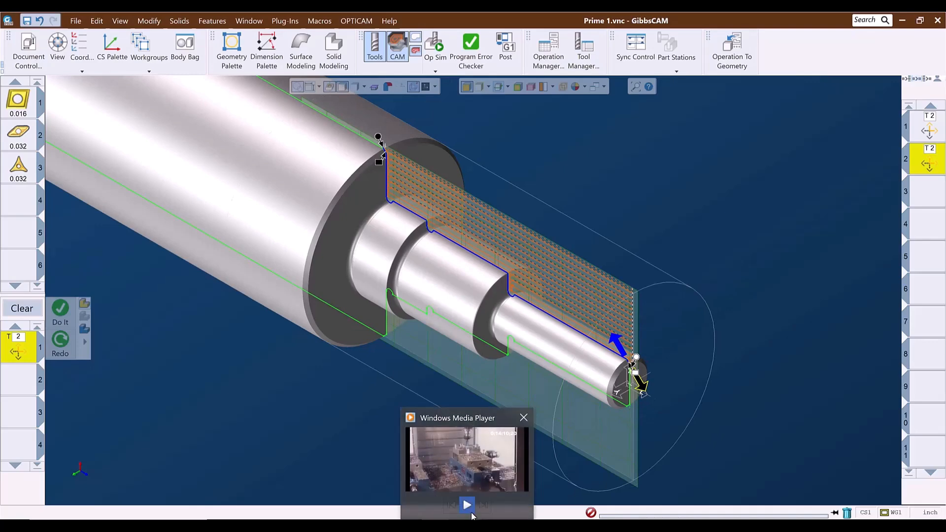